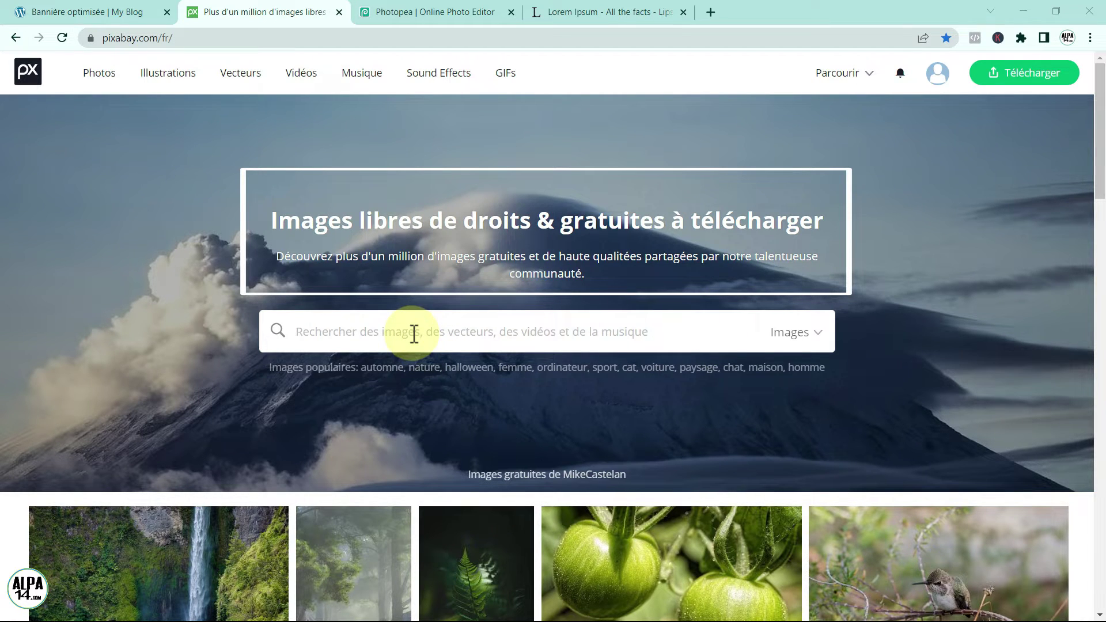
# Search the Pixabay image library for "surf"
pyautogui.click(413, 333)
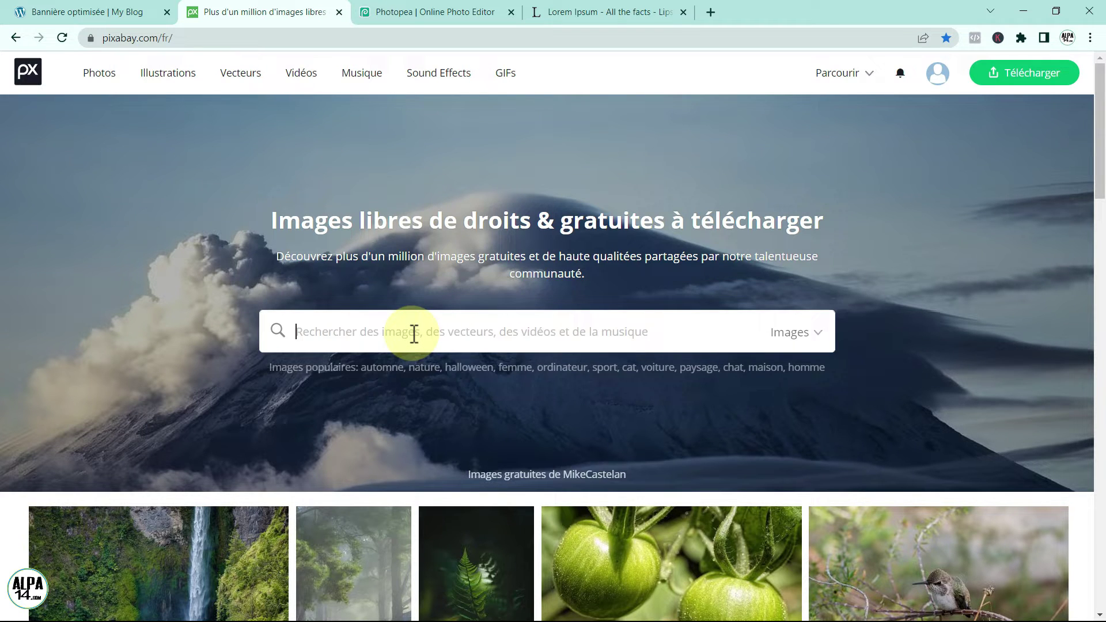
pyautogui.write('surf')
pyautogui.press('Return')
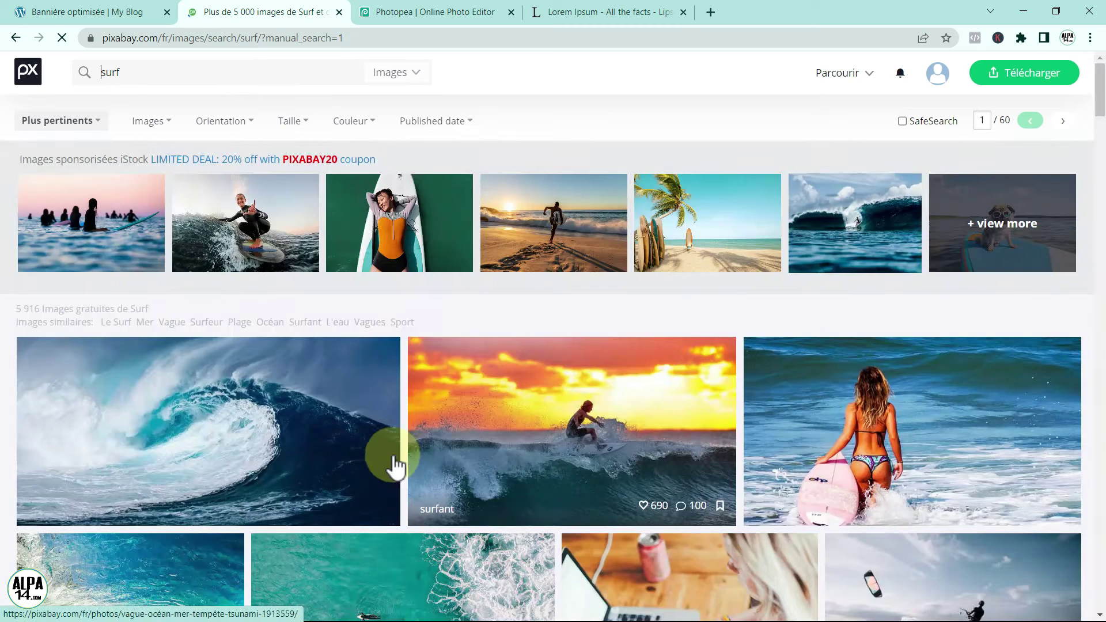
# Browse the surf results and open the pale beach photo of a surfer walking with a board under the arm
pyautogui.scroll(-3, 403, 438)
pyautogui.scroll(-1, 274, 345)
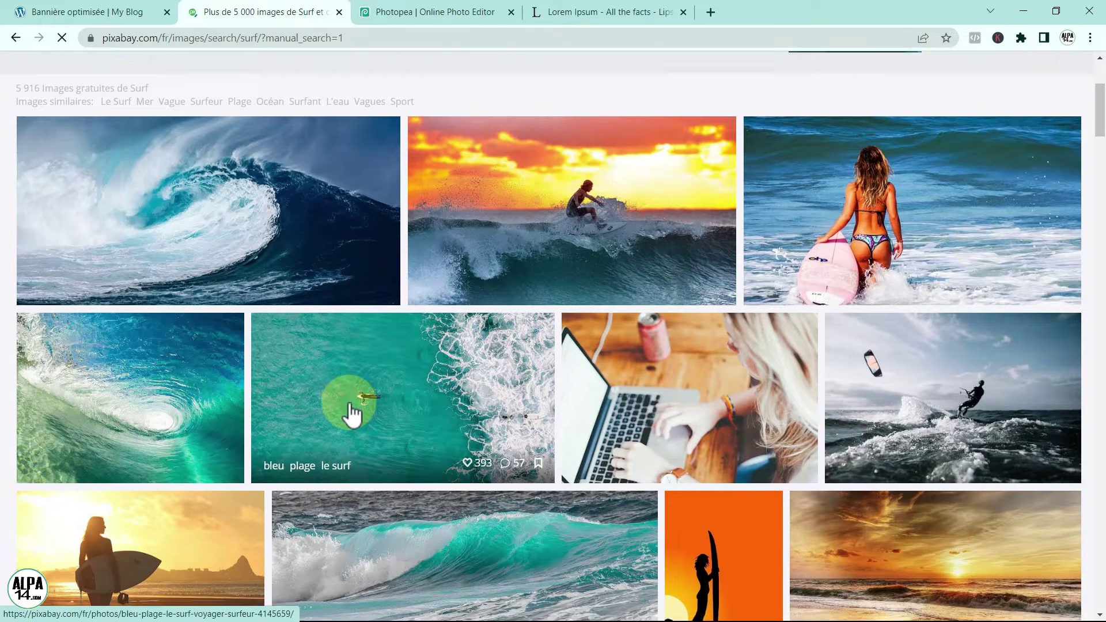
pyautogui.scroll(-2, 352, 413)
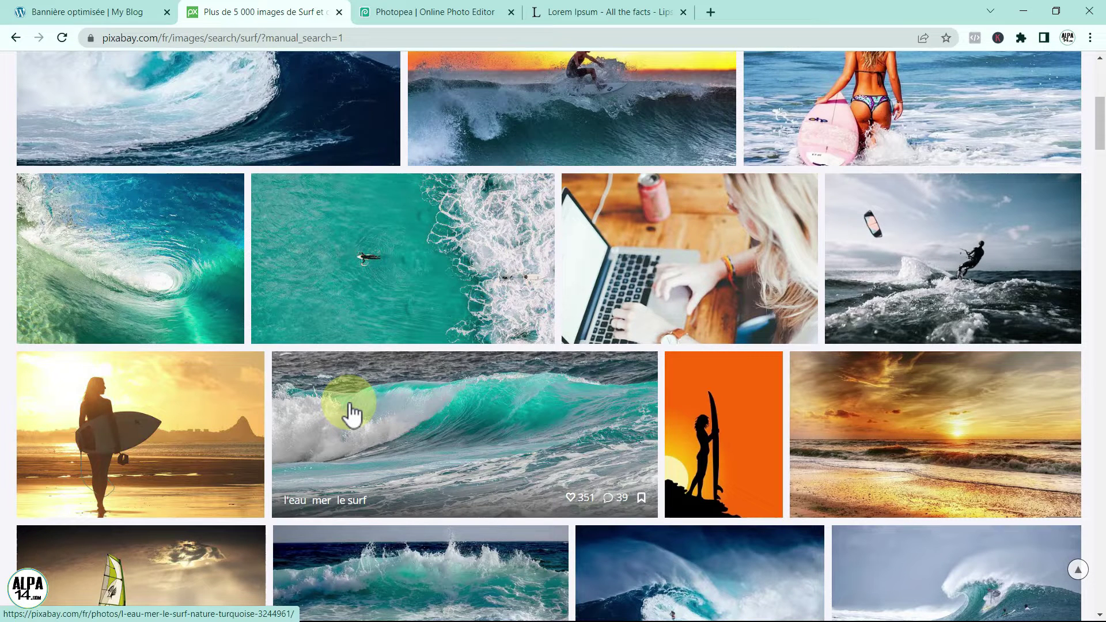
pyautogui.scroll(-1, 352, 414)
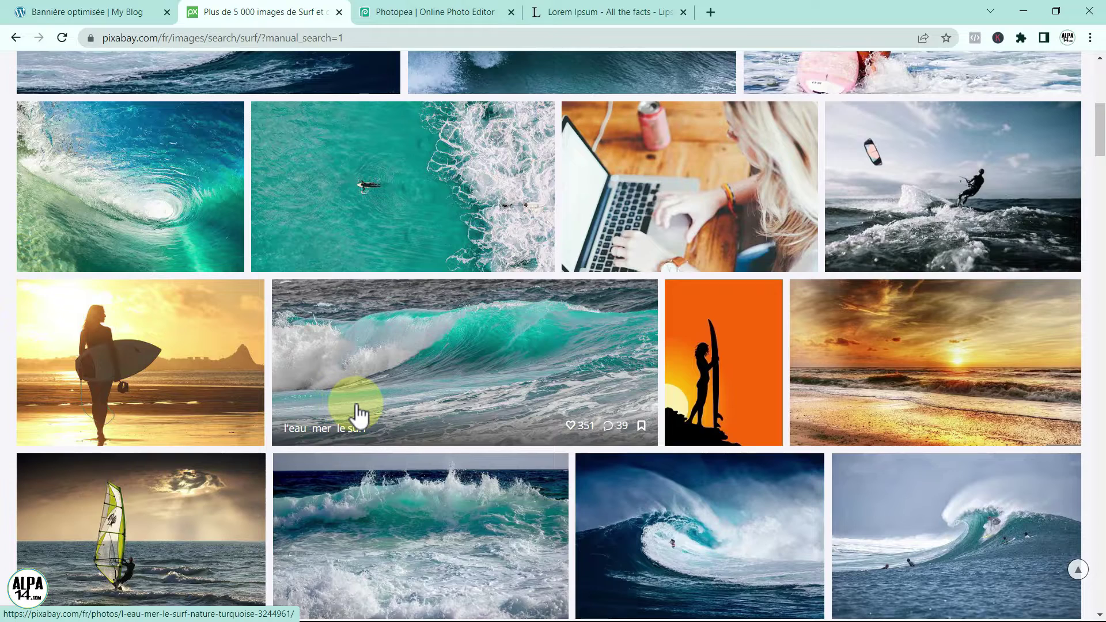
pyautogui.scroll(-1, 358, 413)
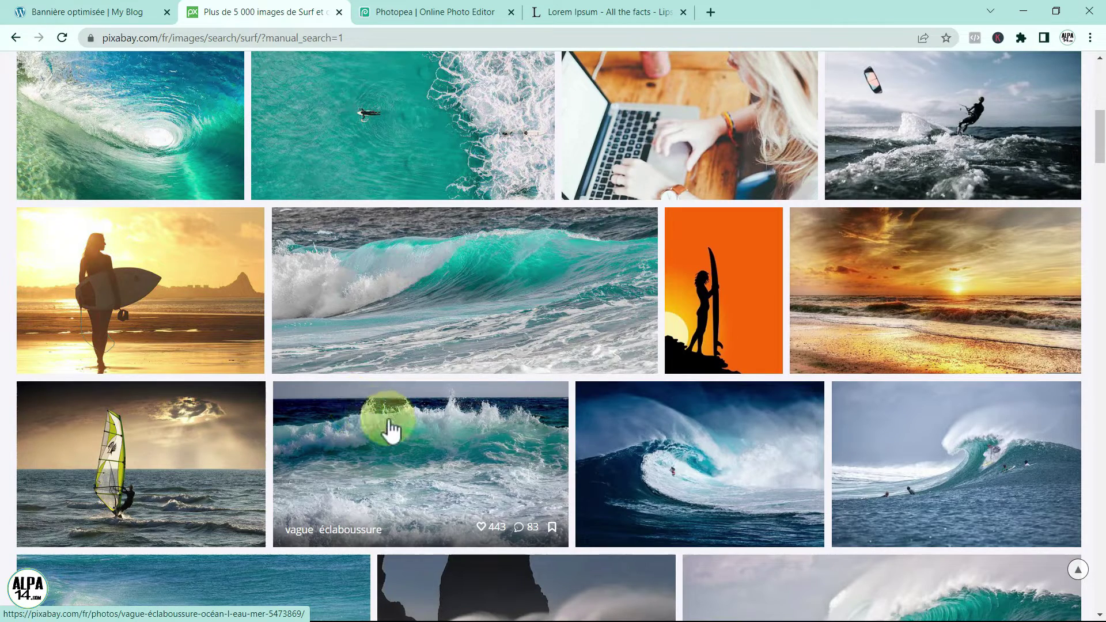
pyautogui.scroll(-4, 414, 428)
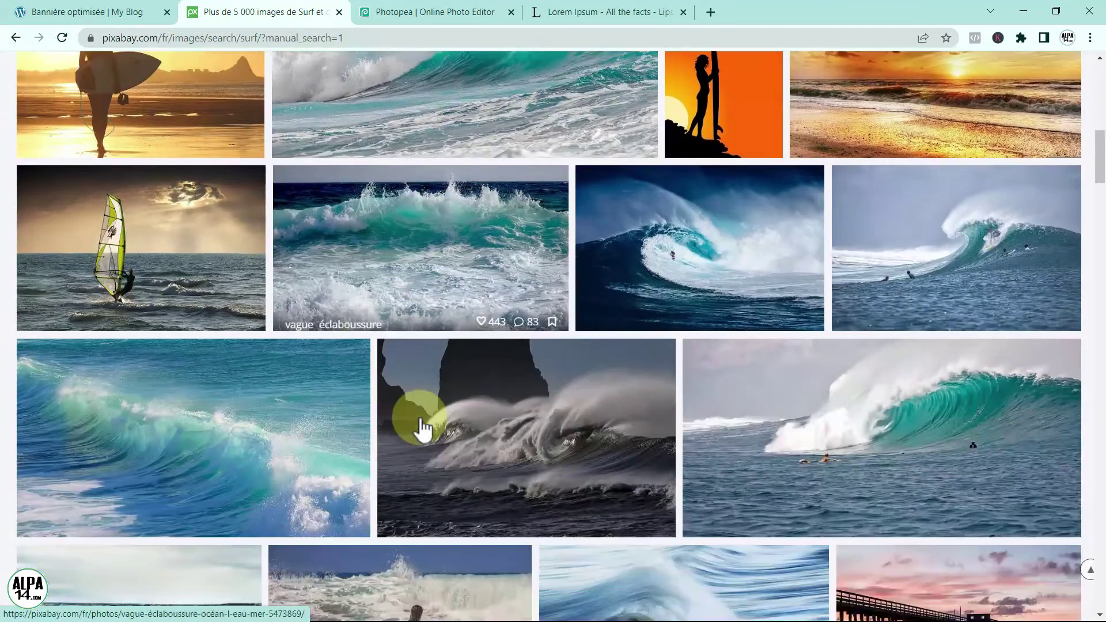
pyautogui.scroll(-12, 422, 429)
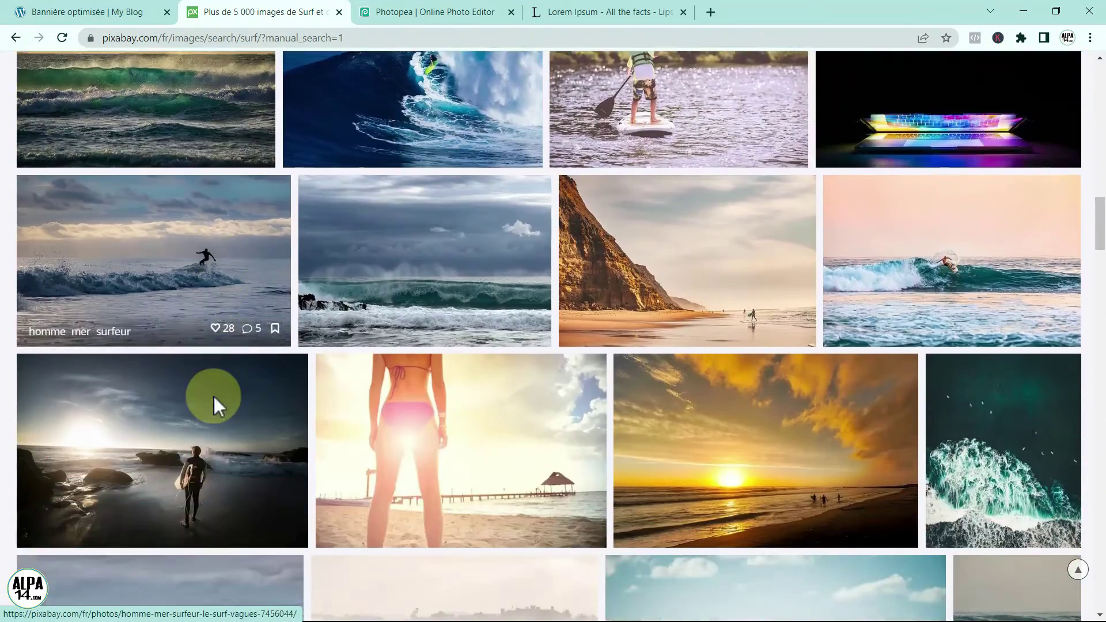
pyautogui.scroll(-5, 213, 396)
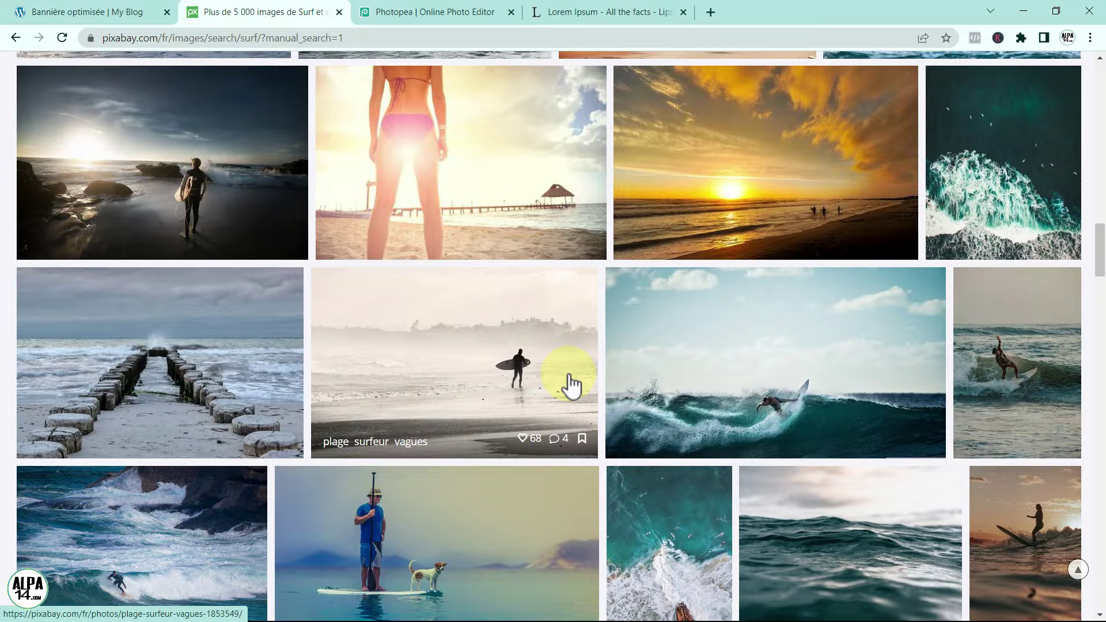
pyautogui.click(429, 350)
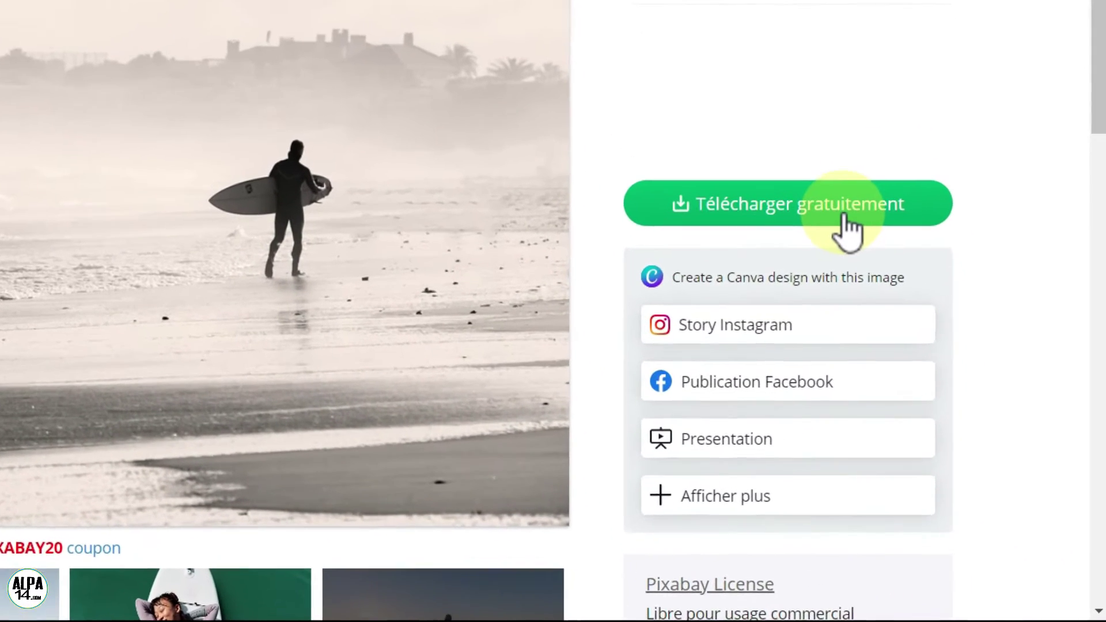
# Download the beach surfer photo as a 6000×4000 JPG and dismiss the author credit overlay
pyautogui.scroll(-2, 852, 268)
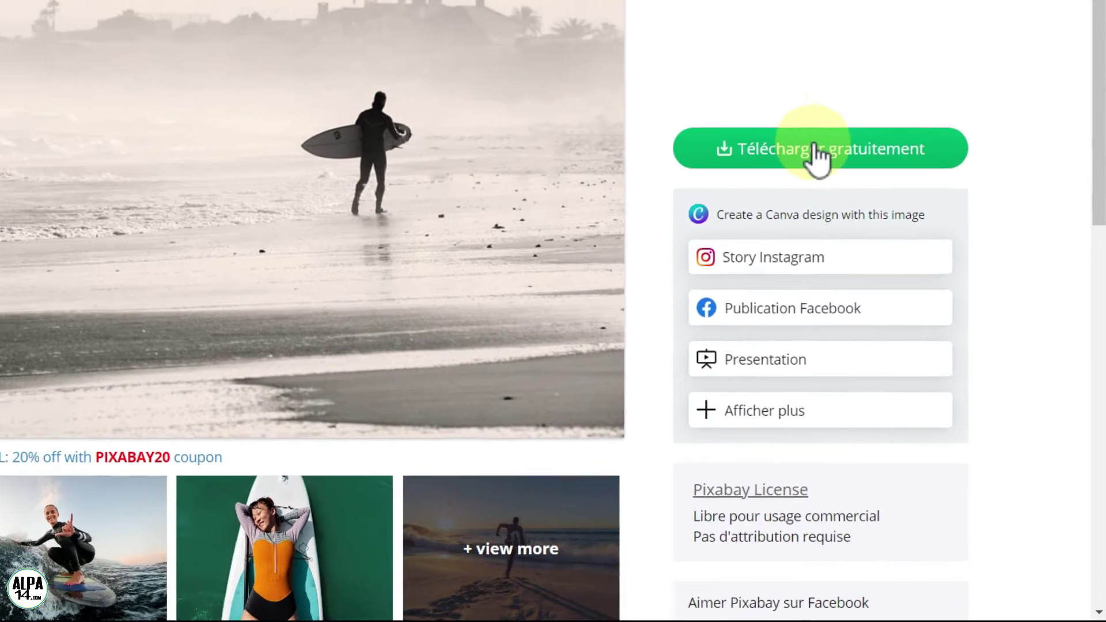
pyautogui.click(755, 53)
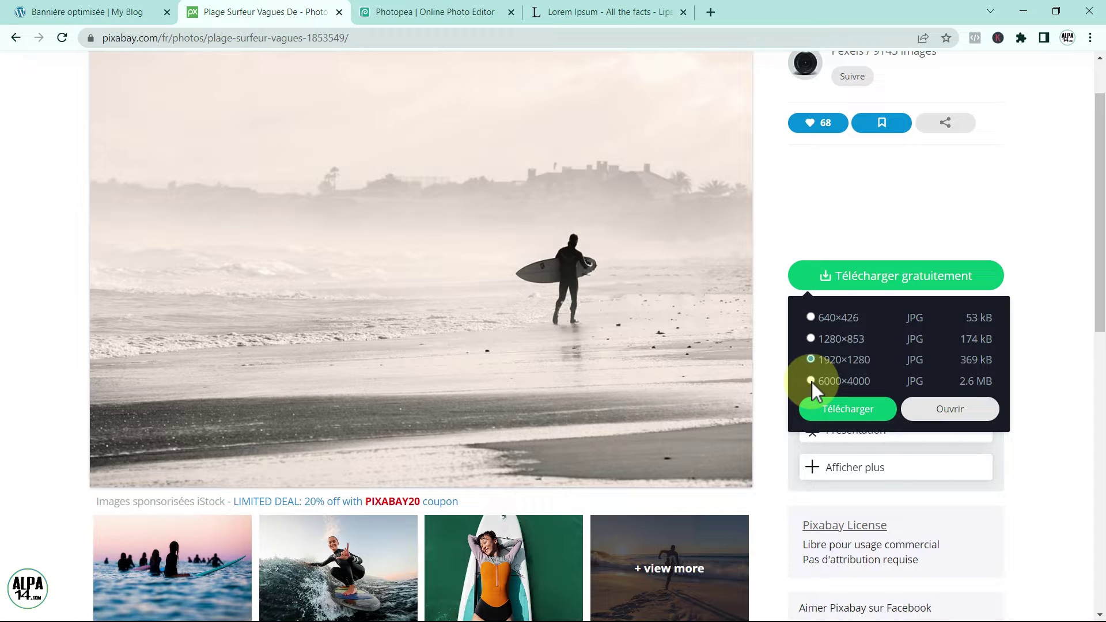
pyautogui.click(849, 410)
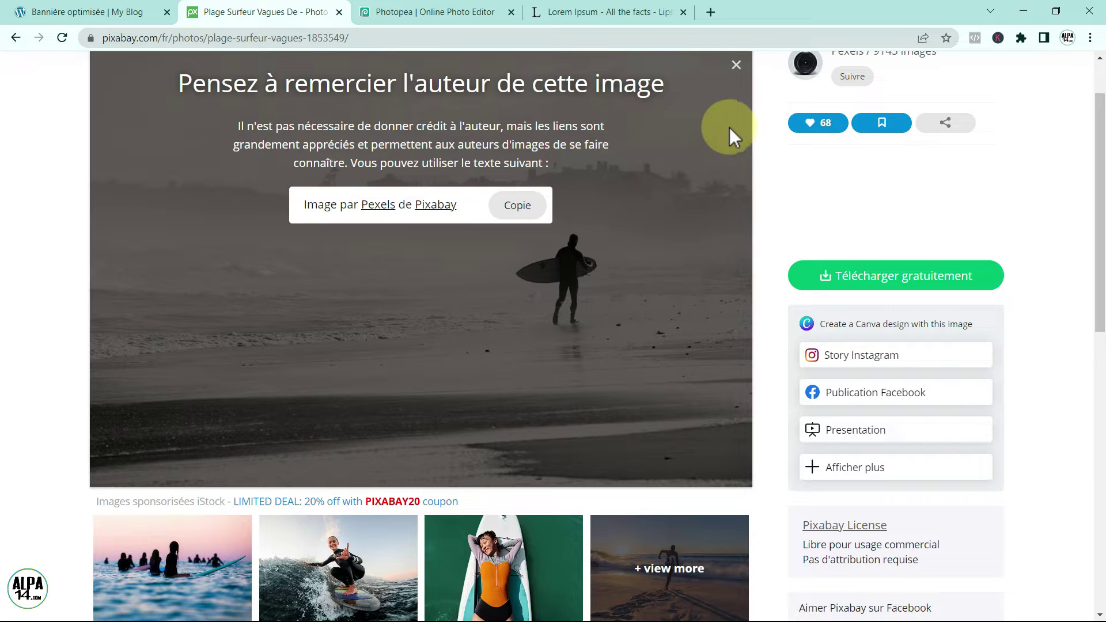
pyautogui.click(736, 65)
# Return to the surf results and open the photo of a surfer riding a wave at sunset
pyautogui.scroll(2, 181, 214)
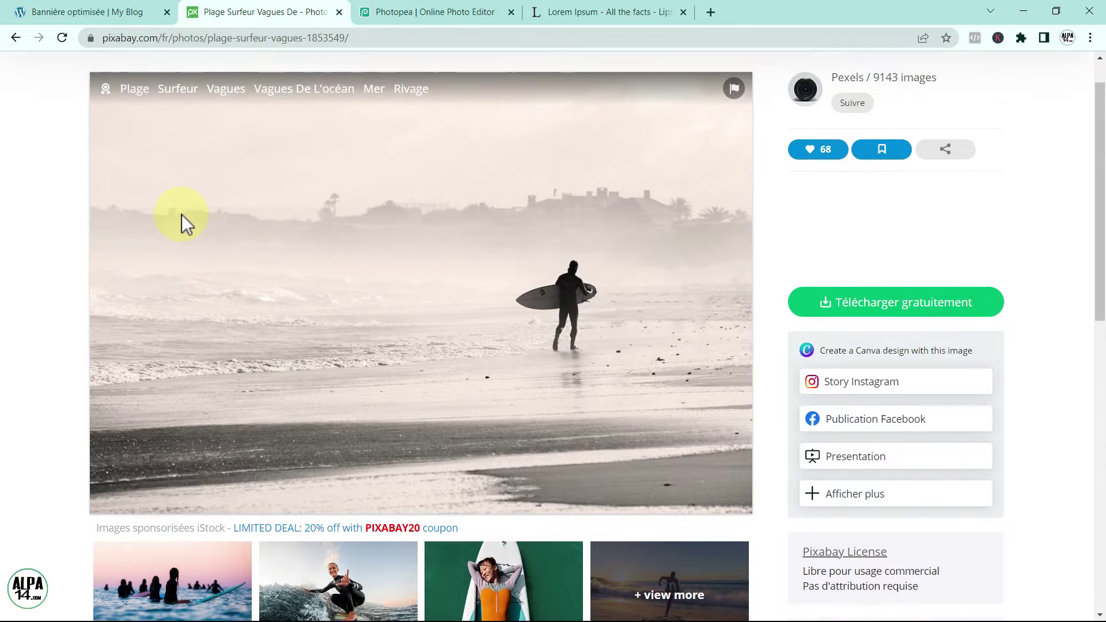
pyautogui.click(12, 40)
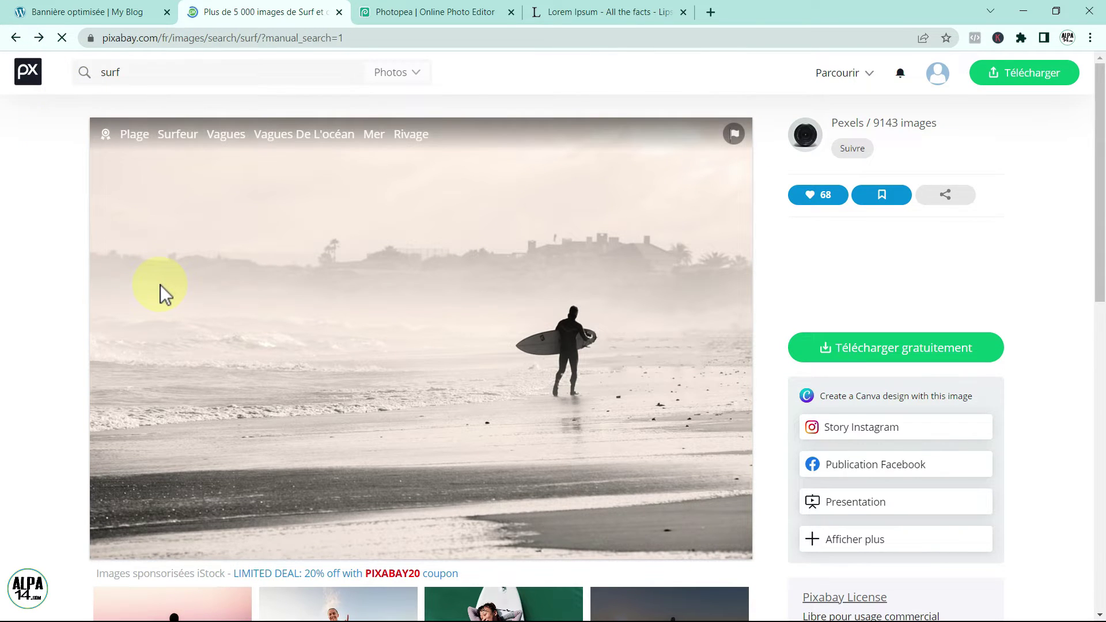
pyautogui.scroll(10, 442, 509)
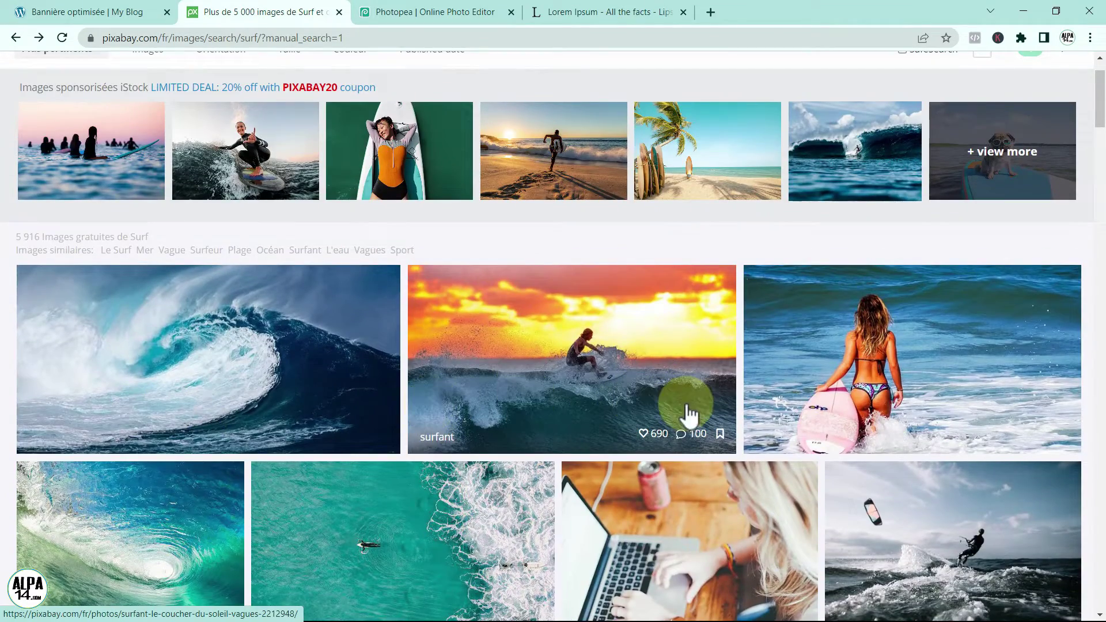
pyautogui.click(528, 333)
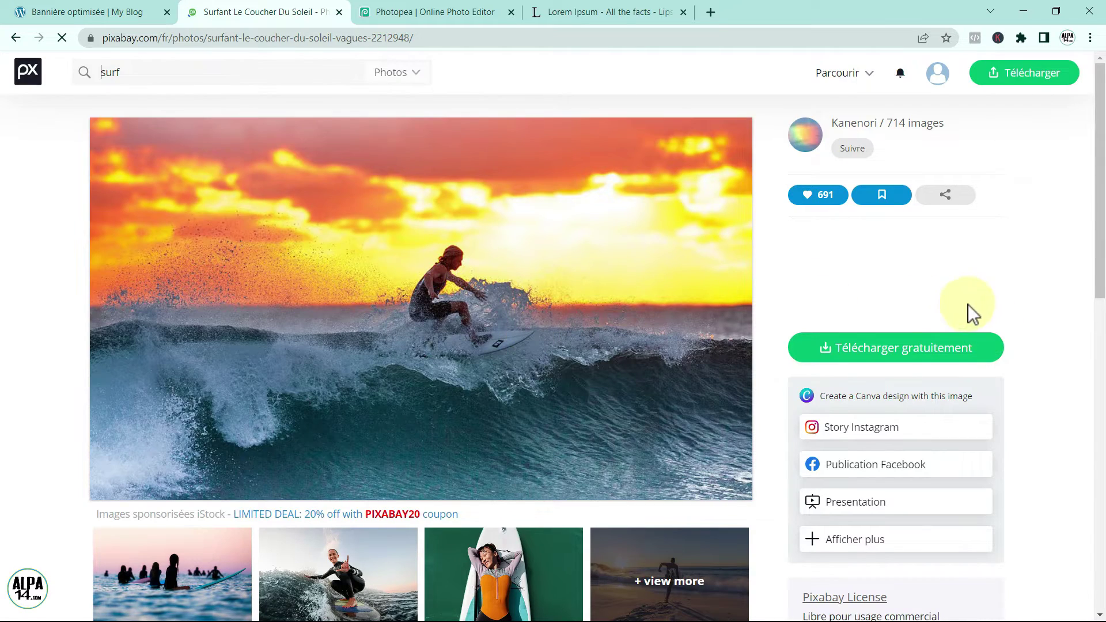
# Download the sunset surfer photo as a 2885×1664 JPG
pyautogui.scroll(-2, 978, 306)
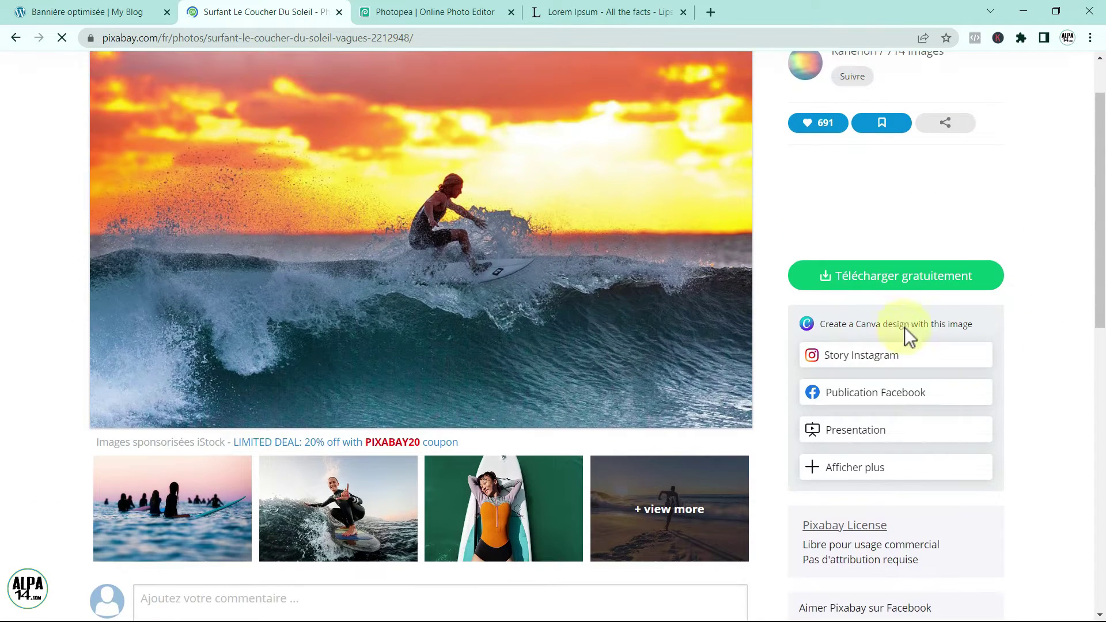
pyautogui.click(889, 281)
pyautogui.click(811, 380)
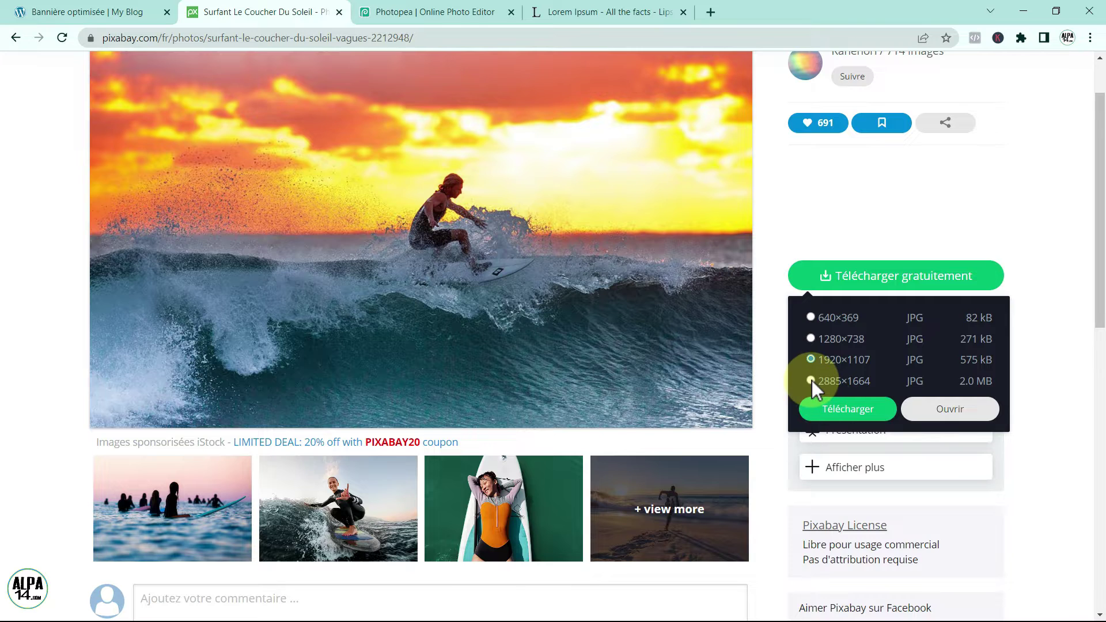
pyautogui.click(851, 410)
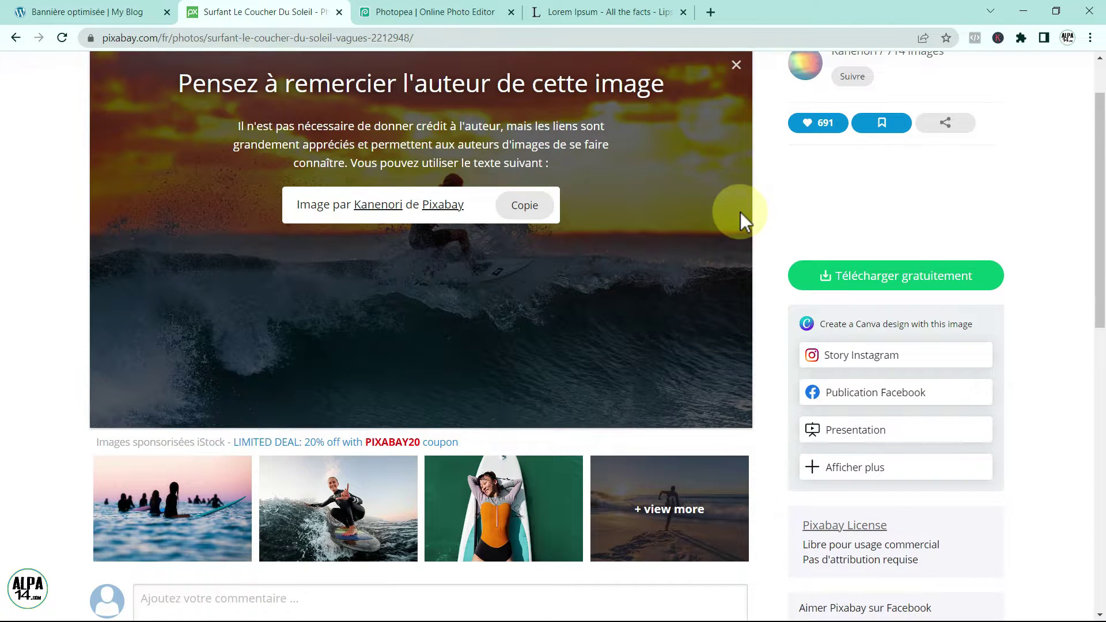
pyautogui.scroll(1, 734, 229)
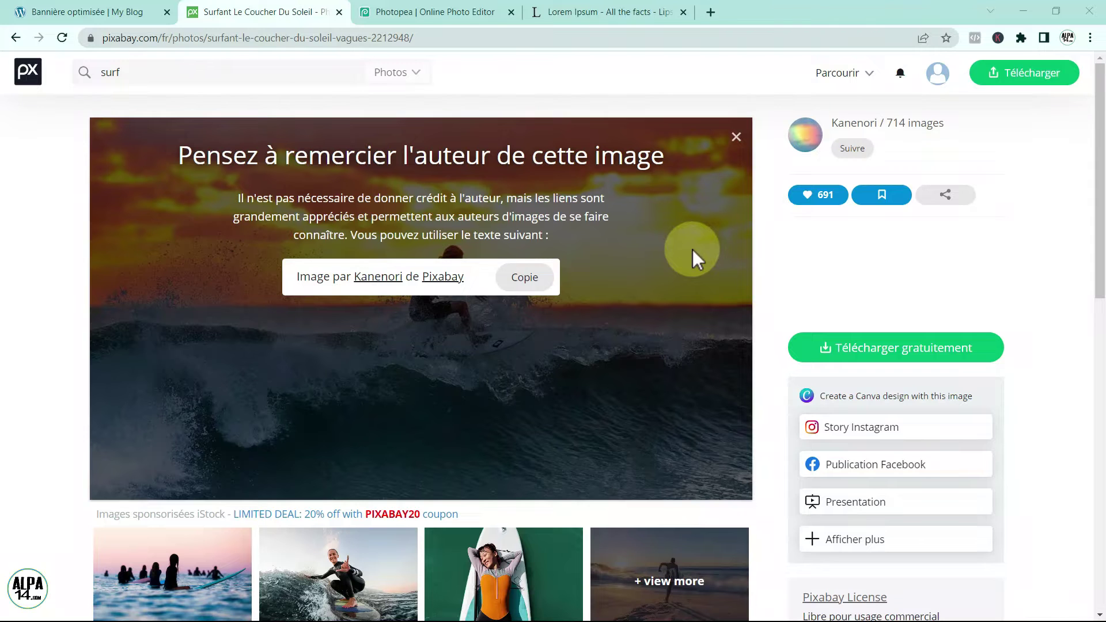
# Switch to Photopea and open both surfing-2212948.jpg and beach-1853549.jpg from the downloads folder
pyautogui.click(430, 14)
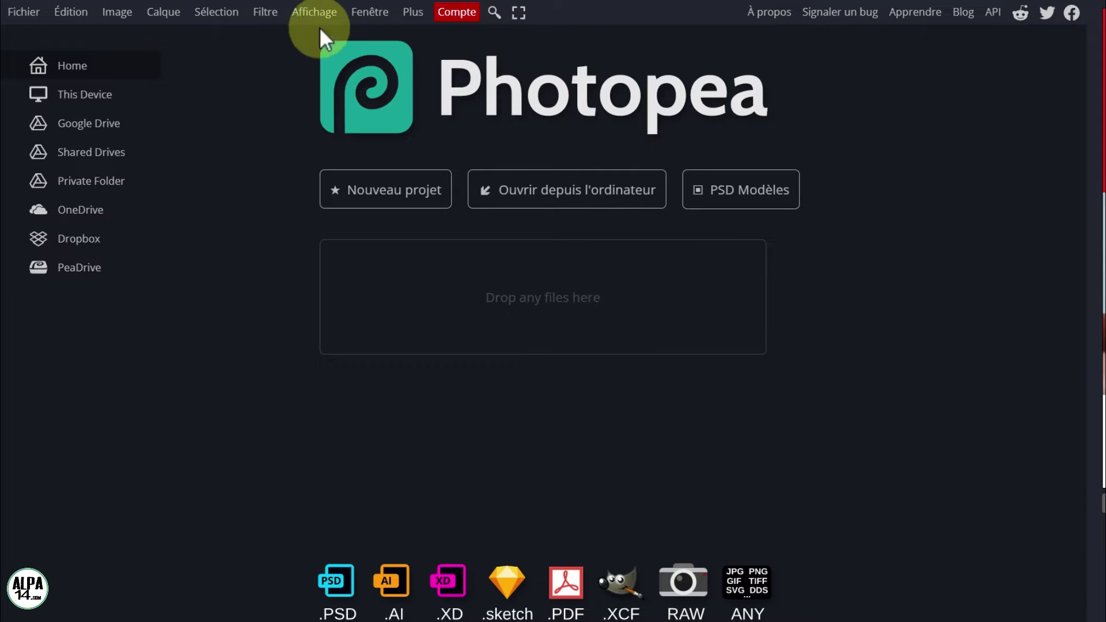
pyautogui.click(533, 190)
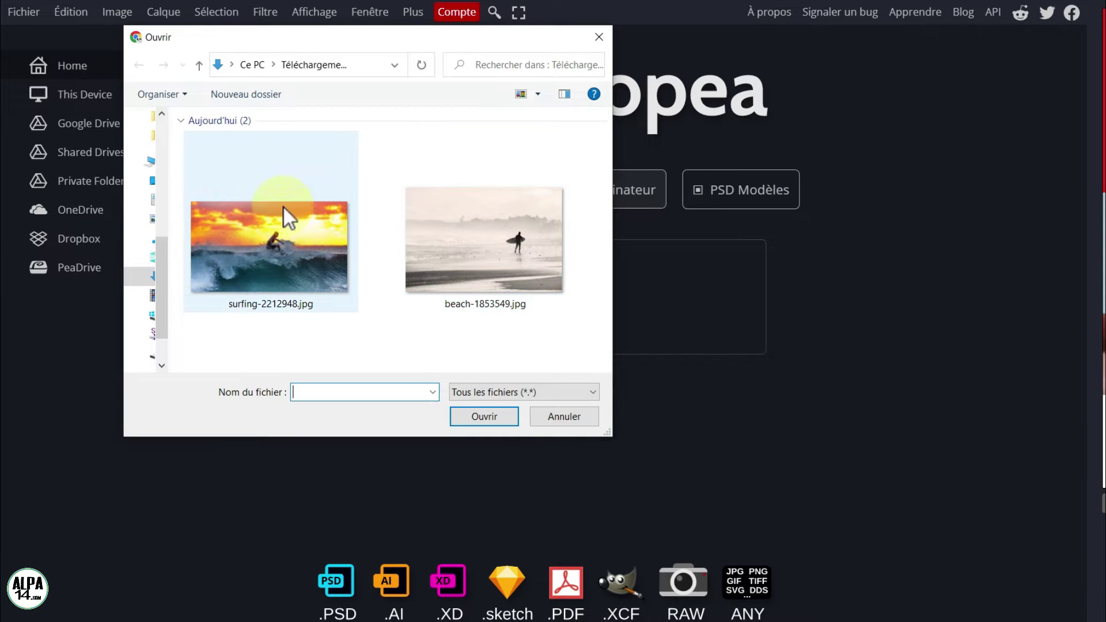
pyautogui.moveTo(558, 343); pyautogui.dragTo(199, 153)
pyautogui.click(487, 417)
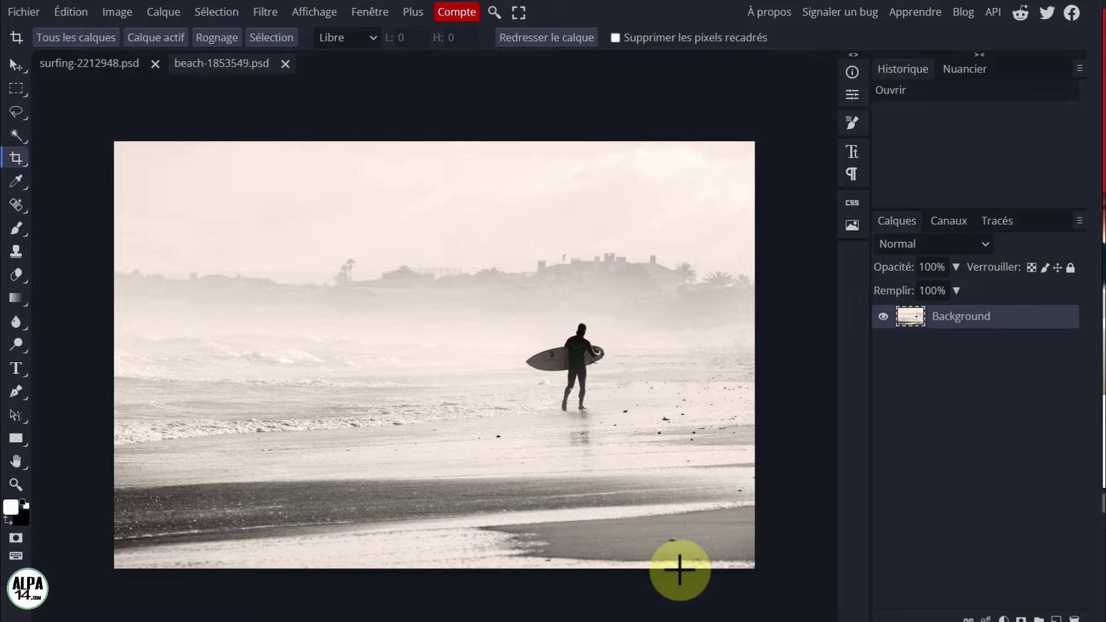
# Resize the beach image to a width of 1920 pixels, keeping its 3:2 proportions
pyautogui.click(117, 13)
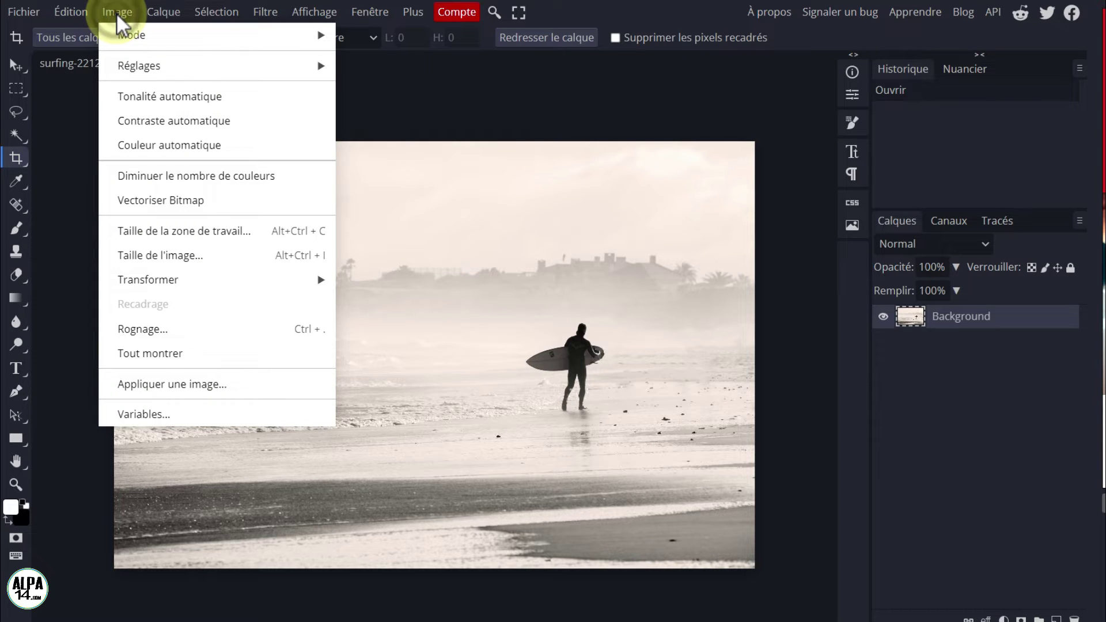
pyautogui.click(173, 258)
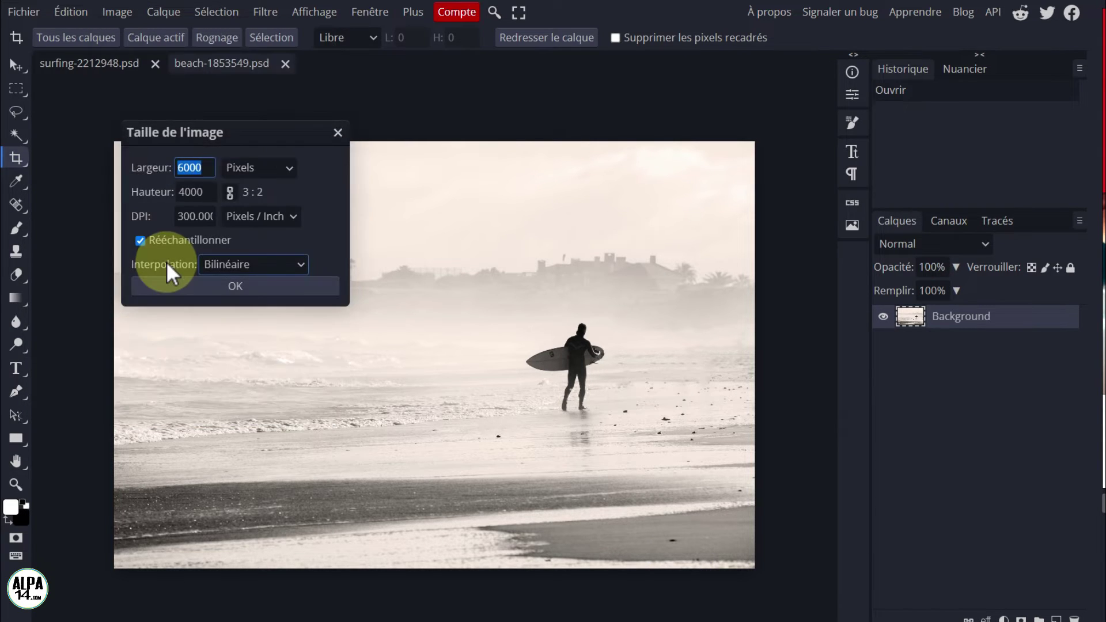
pyautogui.click(267, 130)
pyautogui.moveTo(268, 130); pyautogui.dragTo(277, 107)
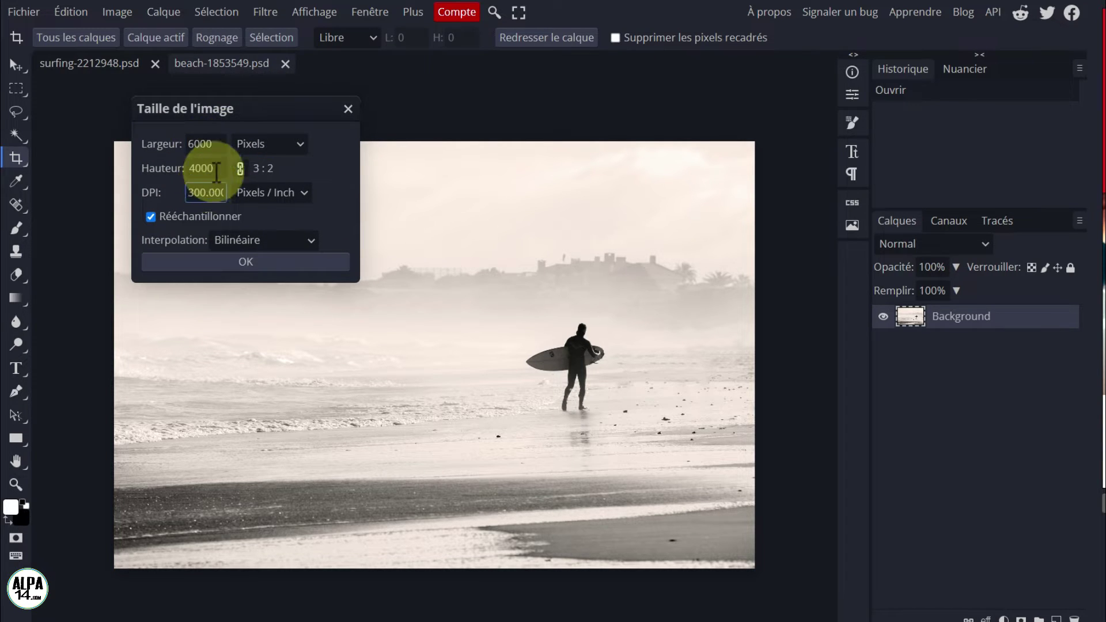
pyautogui.doubleClick(219, 144)
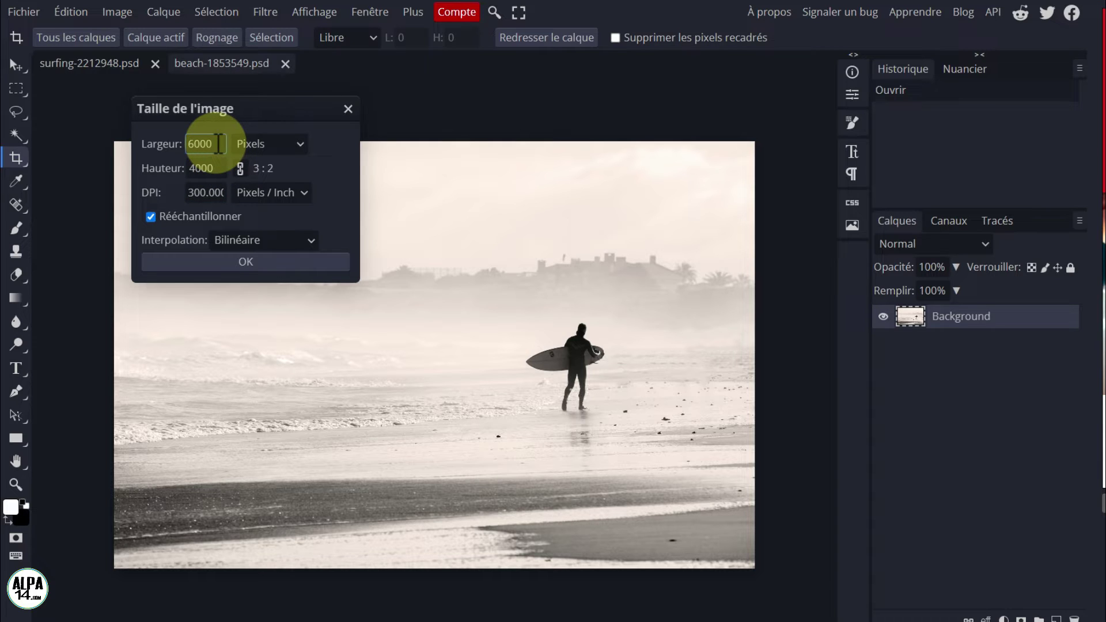
pyautogui.doubleClick(219, 144)
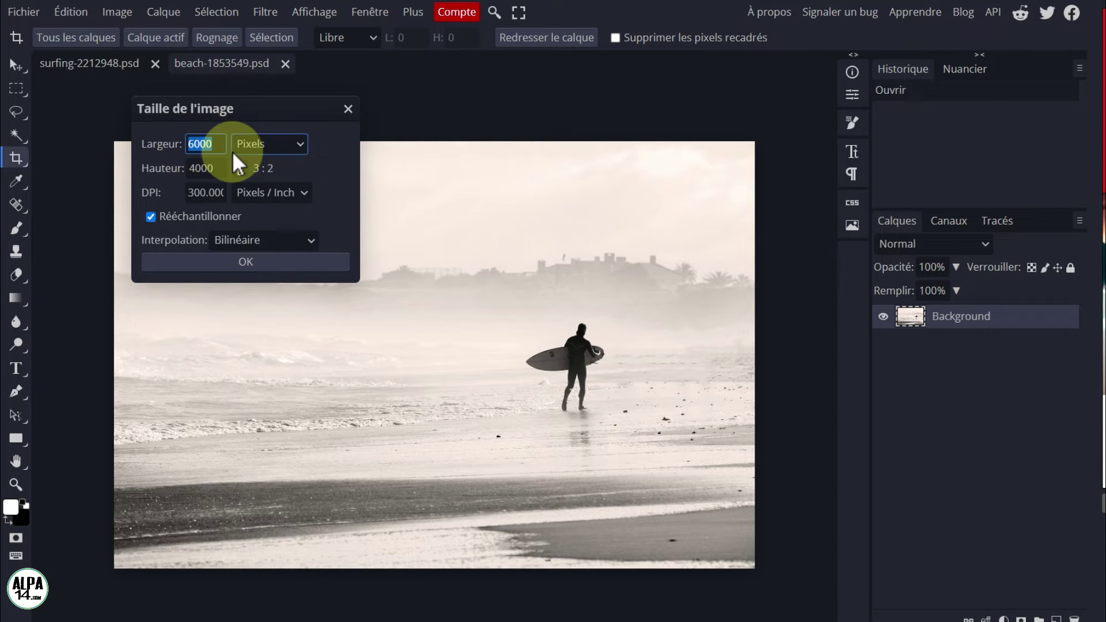
pyautogui.press('BackSpace')
pyautogui.write('1920')
pyautogui.click(338, 178)
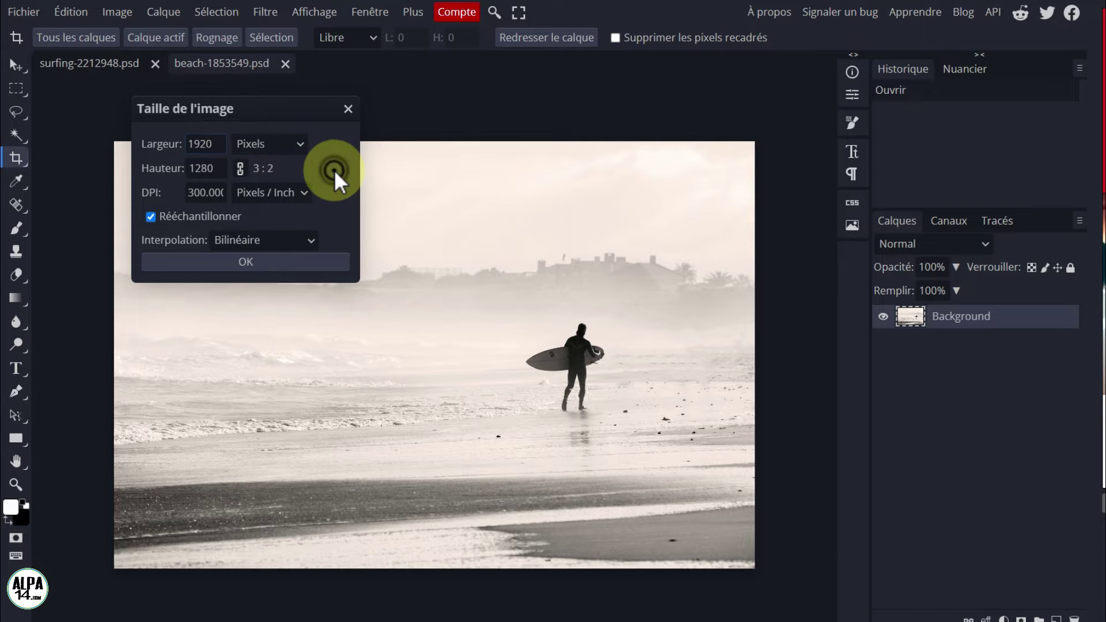
pyautogui.click(261, 265)
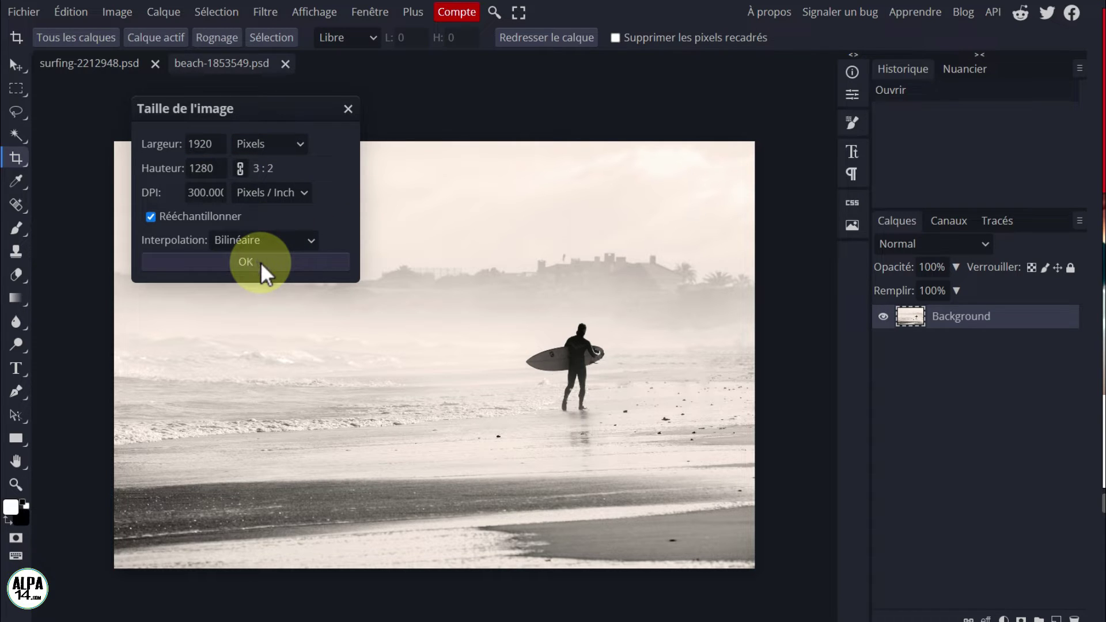
pyautogui.click(245, 265)
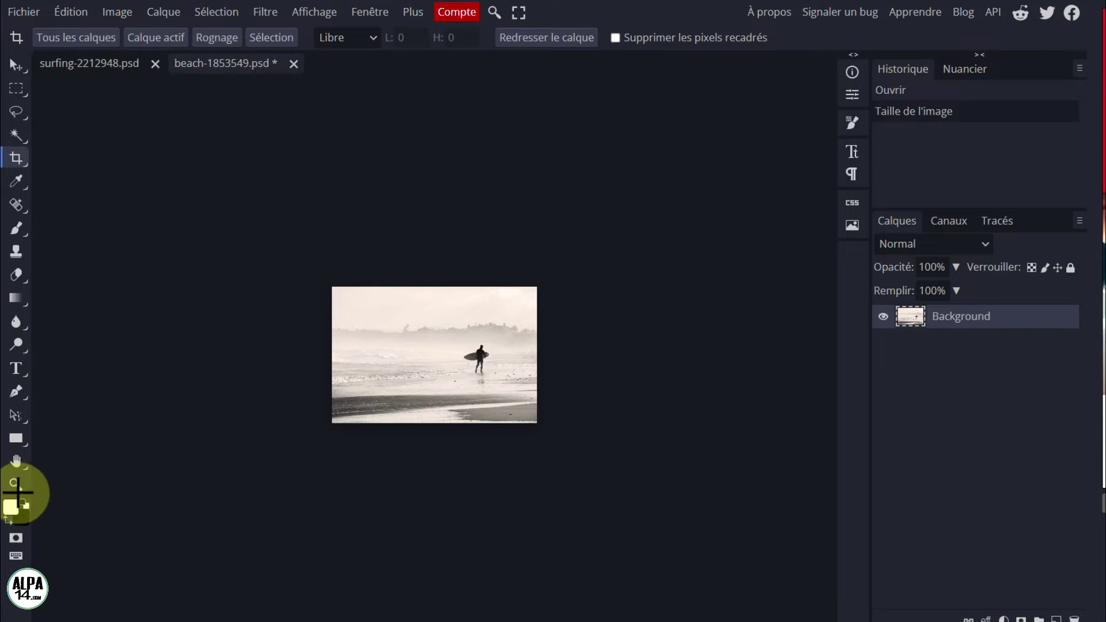
# Crop the beach image to about 1920×910 pixels, trimming the upper sky and the lower foreground
pyautogui.click(16, 484)
pyautogui.click(442, 361)
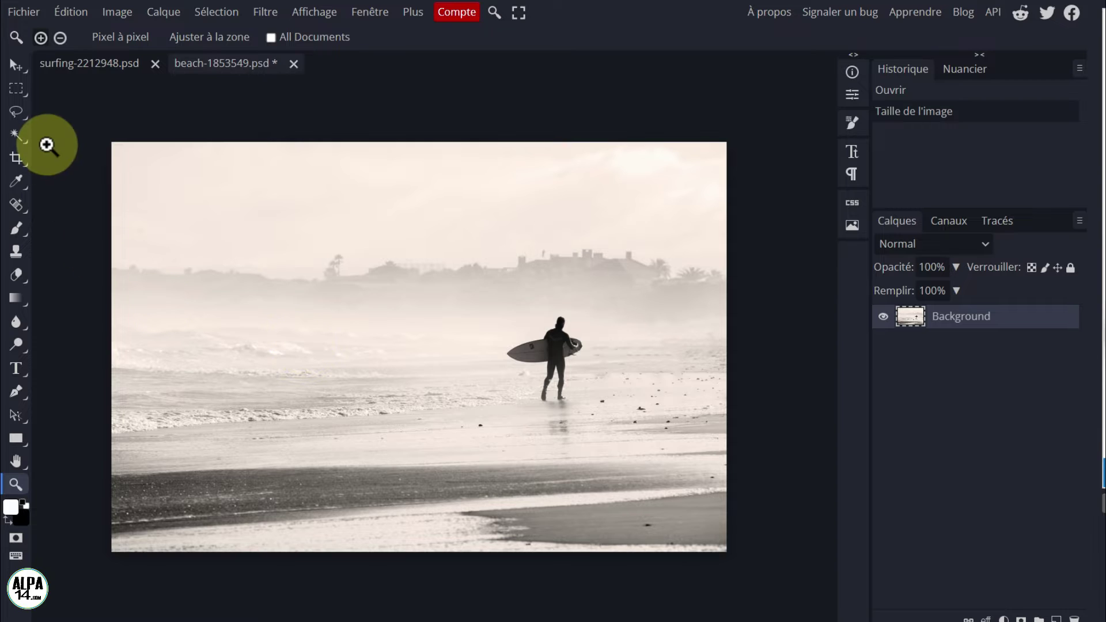
pyautogui.click(16, 156)
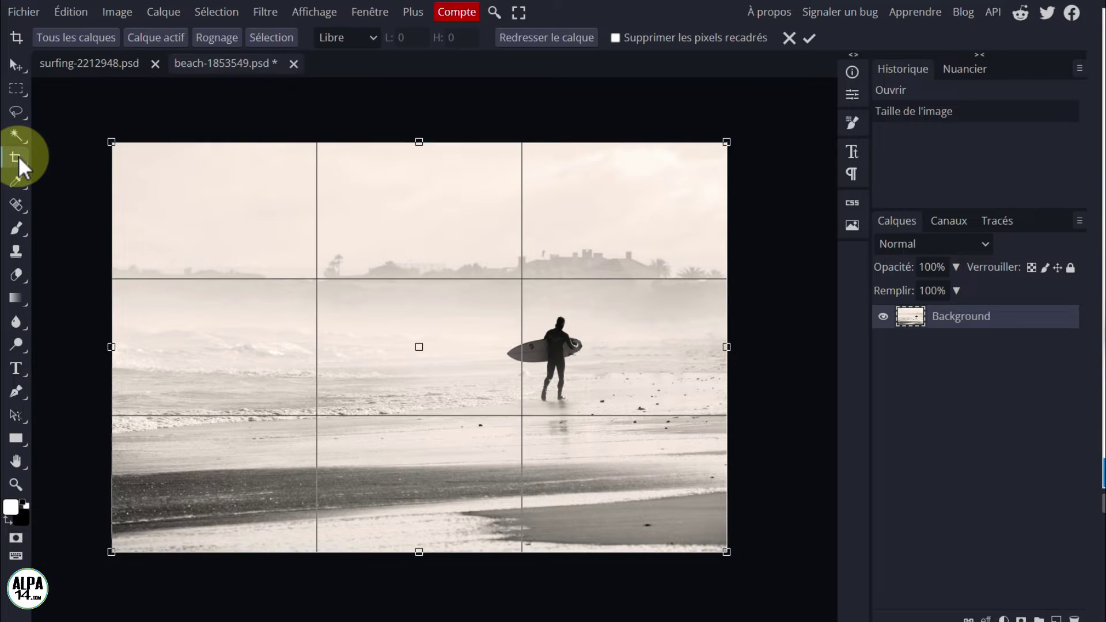
pyautogui.moveTo(419, 142); pyautogui.dragTo(424, 202)
pyautogui.moveTo(420, 553); pyautogui.dragTo(419, 492)
pyautogui.moveTo(408, 353); pyautogui.dragTo(407, 357)
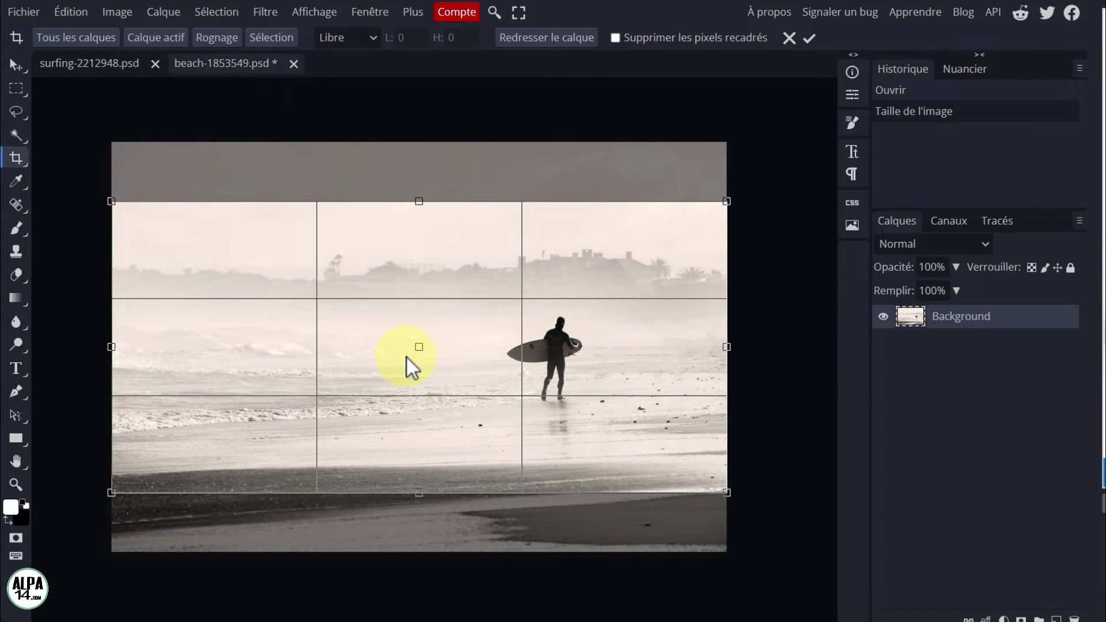
pyautogui.click(809, 38)
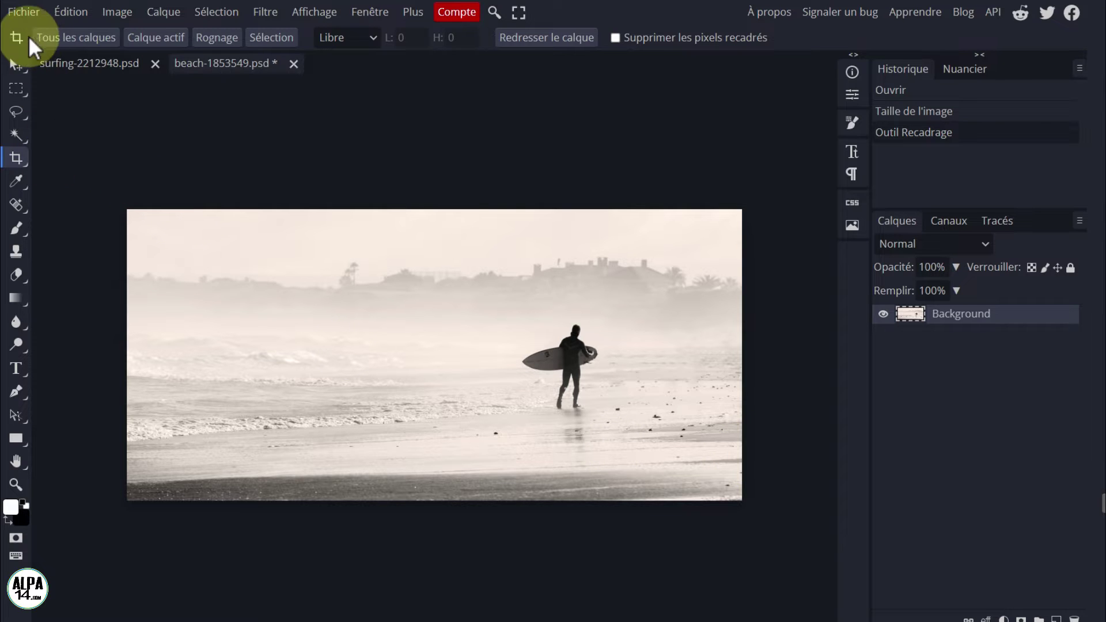
# Export the cropped beach image as beach-1853549 in WebP format at 60% quality
pyautogui.click(20, 11)
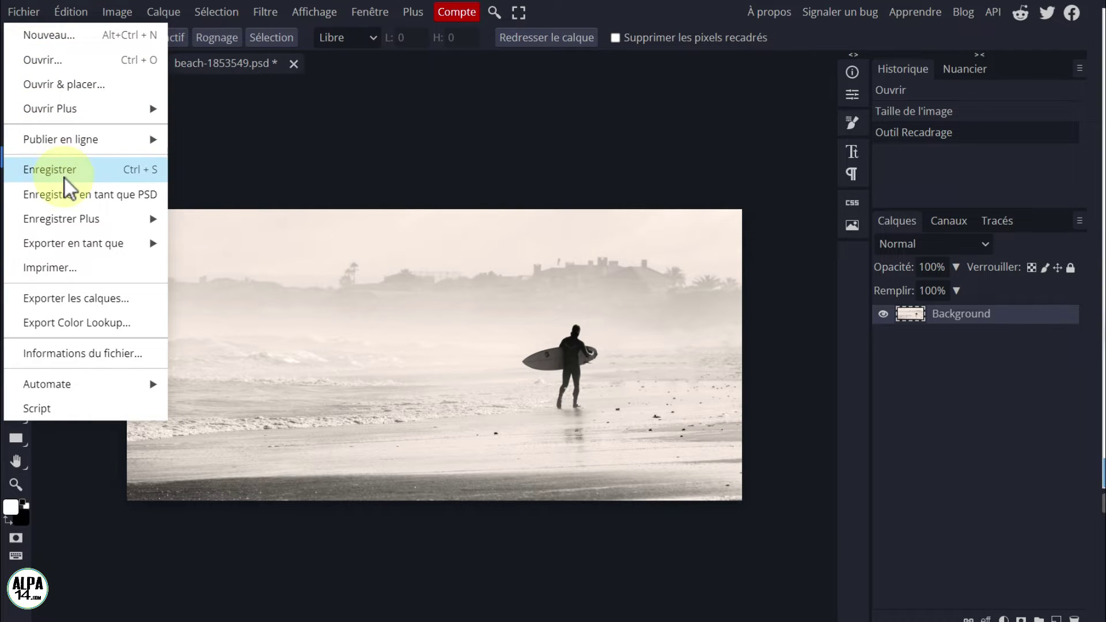
pyautogui.moveTo(74, 254)
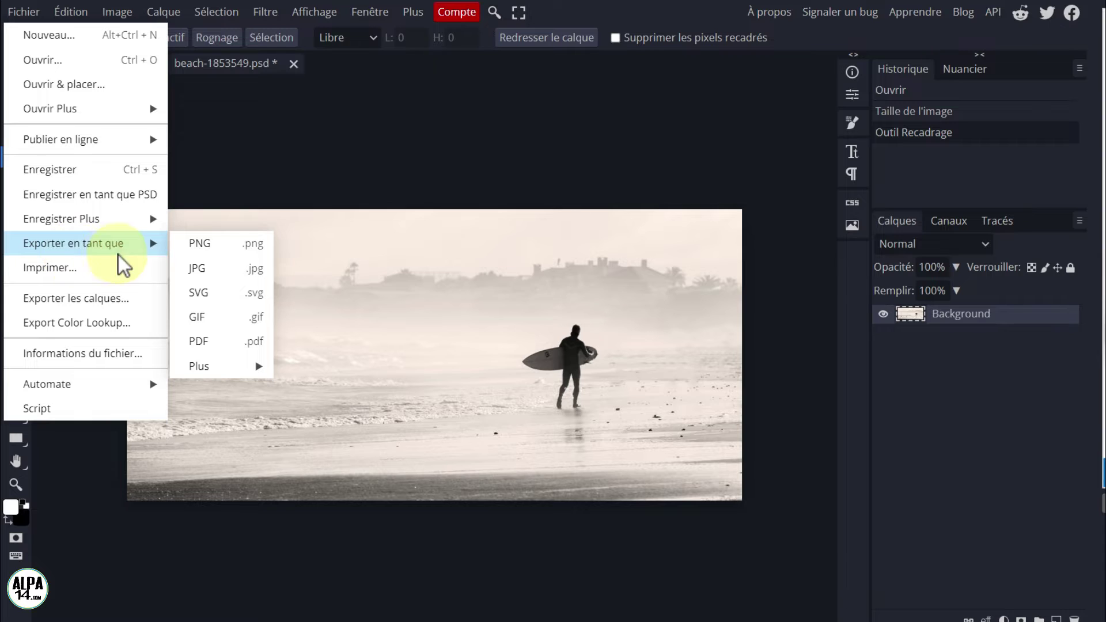
pyautogui.click(208, 368)
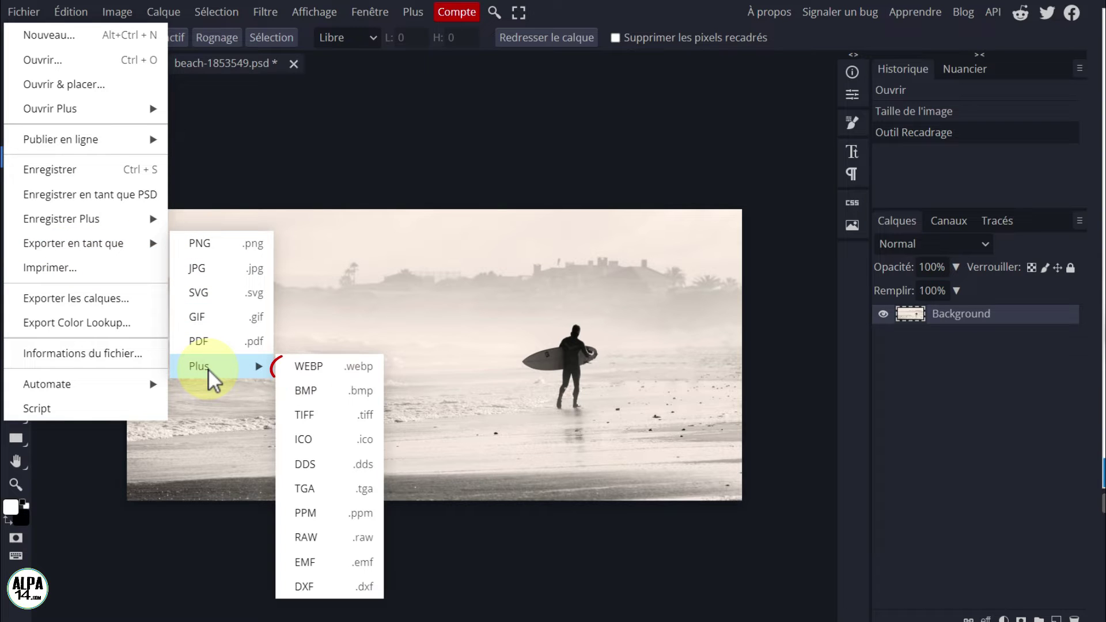
pyautogui.click(306, 364)
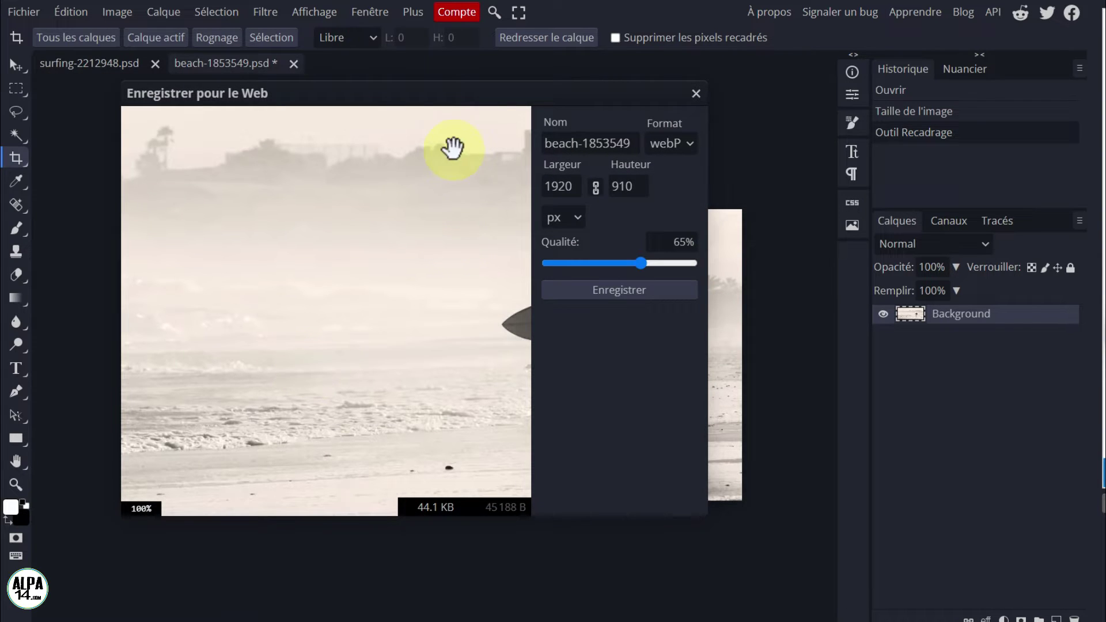
pyautogui.moveTo(418, 99); pyautogui.dragTo(758, 146)
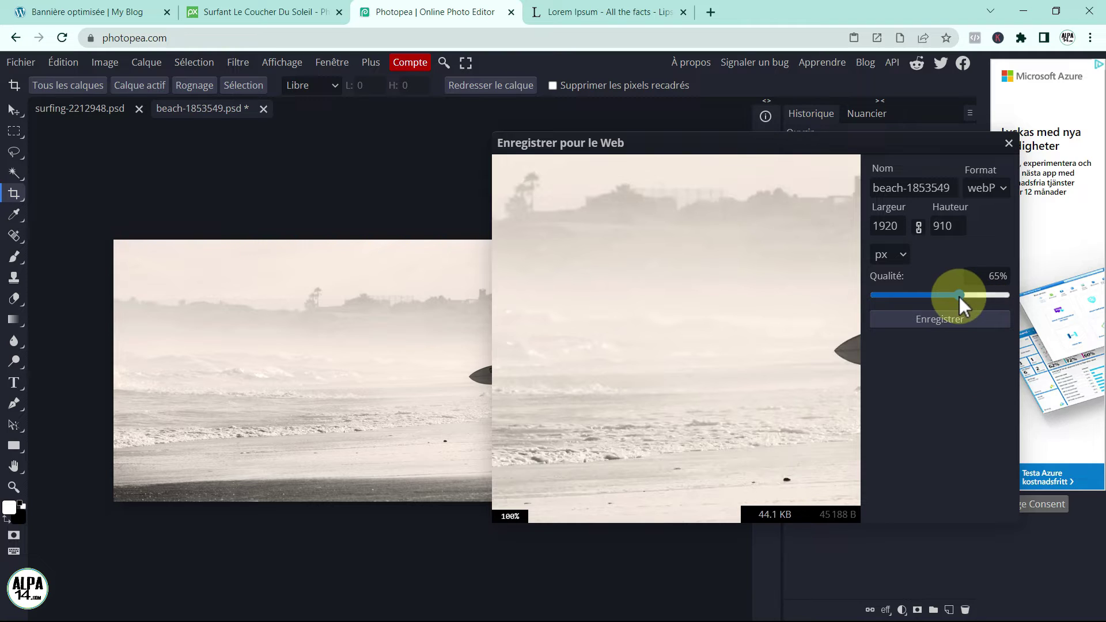
pyautogui.moveTo(958, 296); pyautogui.dragTo(952, 295)
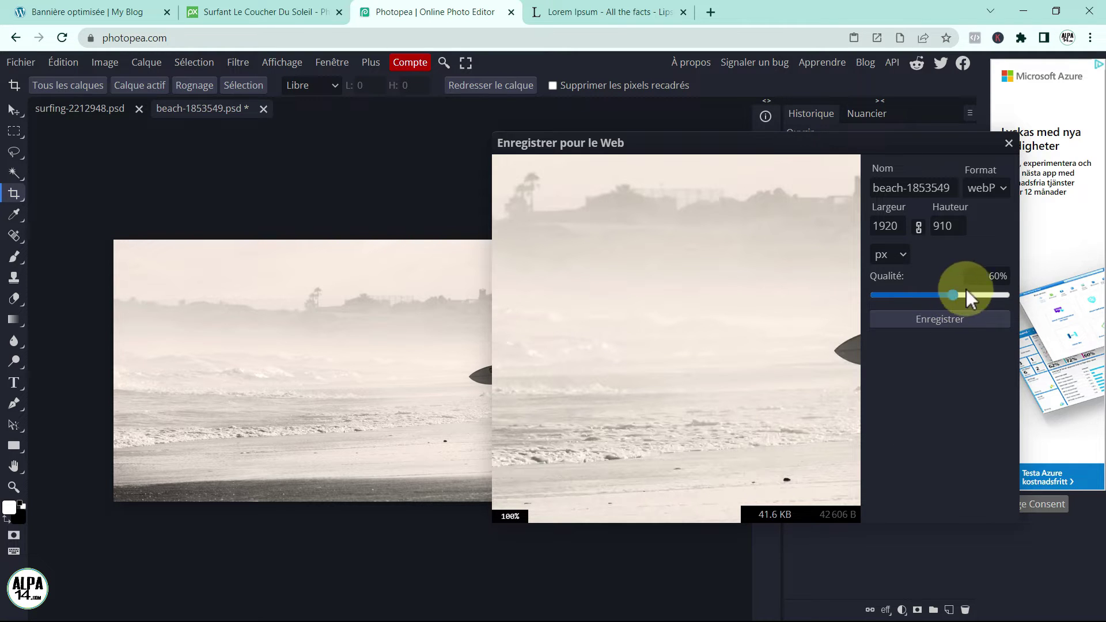
pyautogui.click(998, 277)
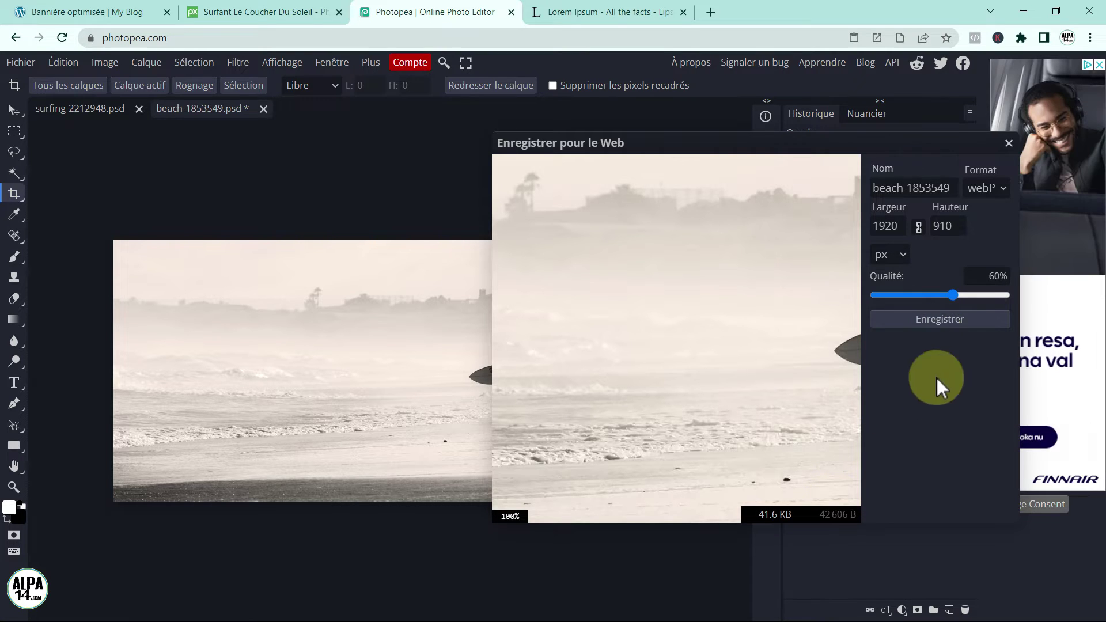
pyautogui.moveTo(867, 154); pyautogui.dragTo(583, 167)
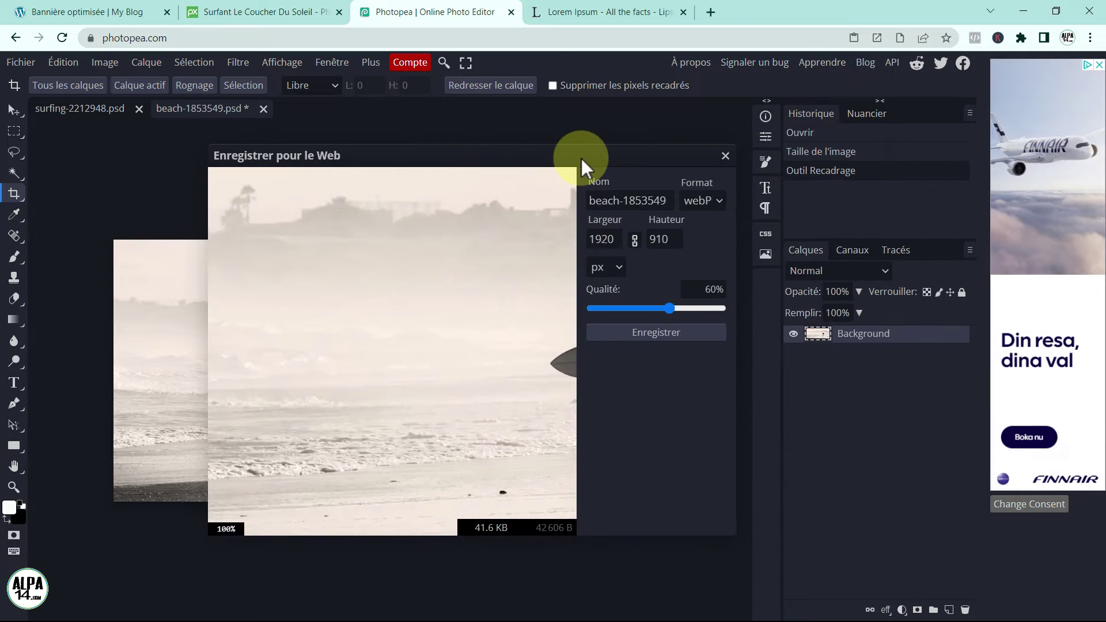
pyautogui.click(652, 333)
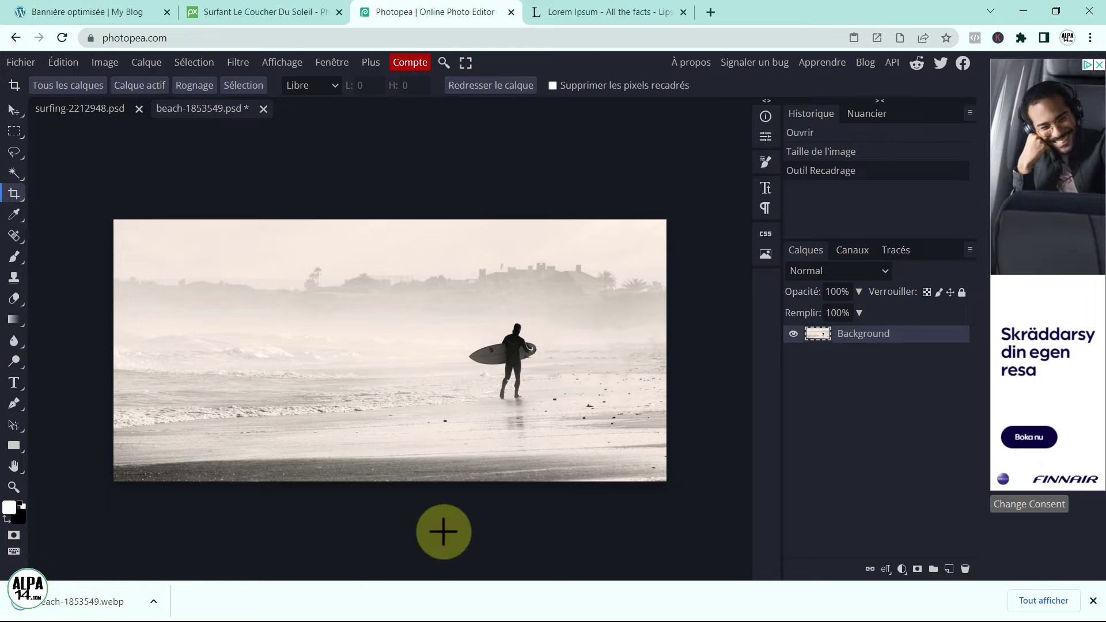
# Resize the surfing-2212948 image to a width of 1920 pixels, keeping its proportions
pyautogui.click(75, 108)
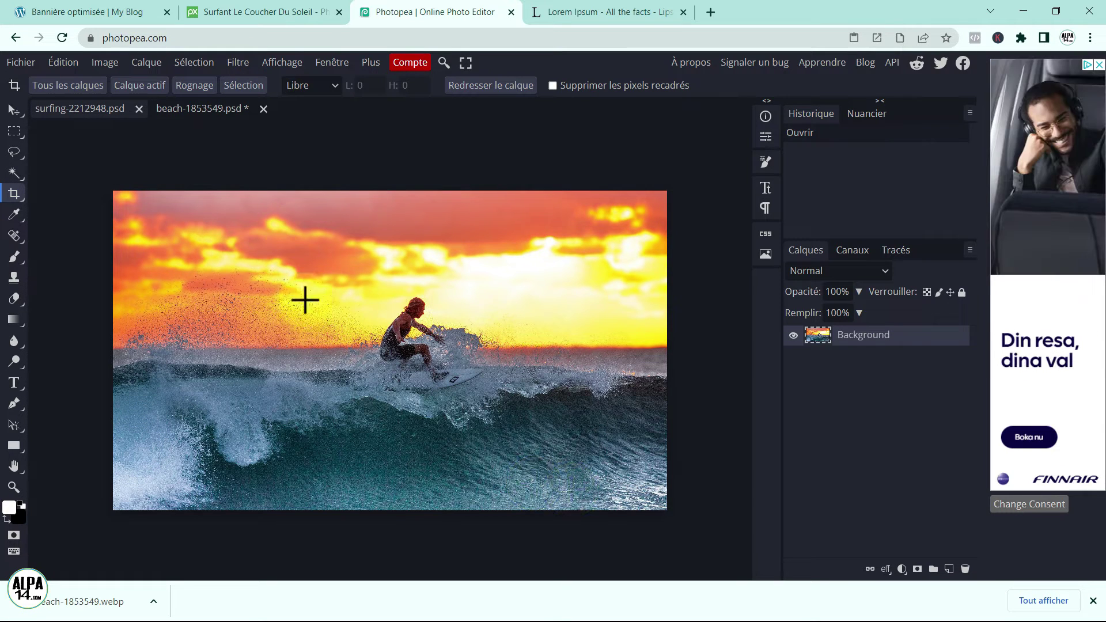
pyautogui.click(103, 64)
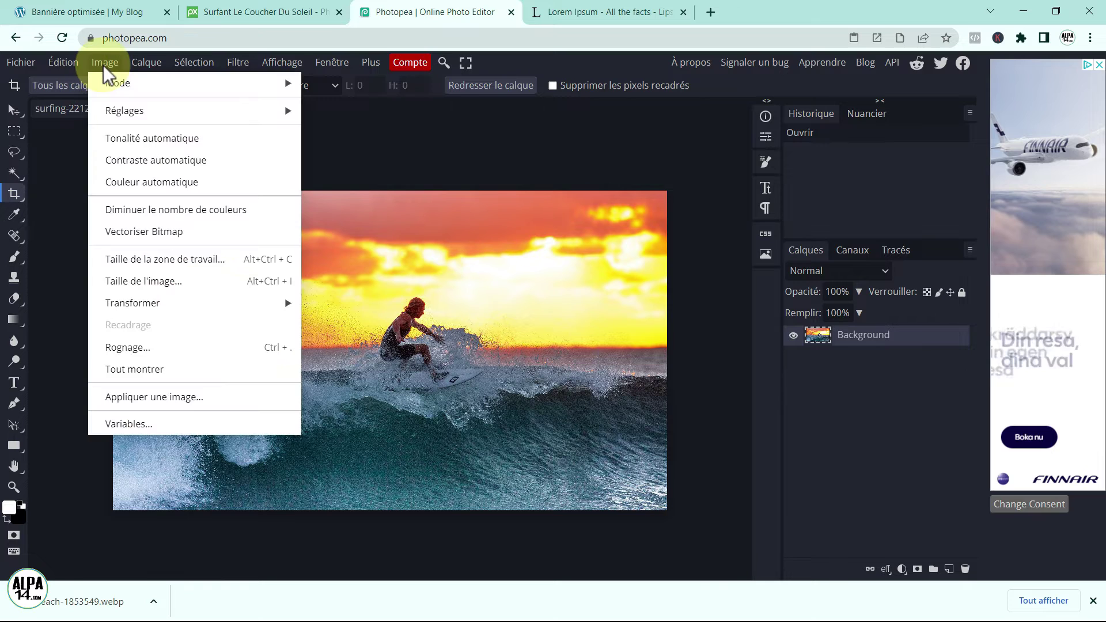
pyautogui.click(142, 279)
pyautogui.press('BackSpace')
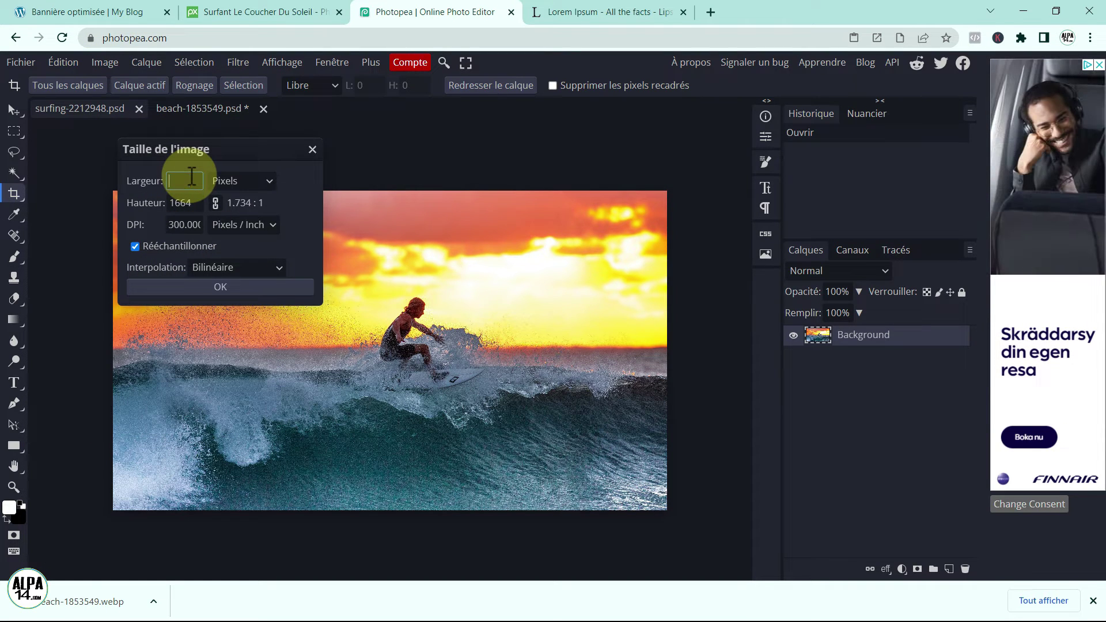
pyautogui.write('1920')
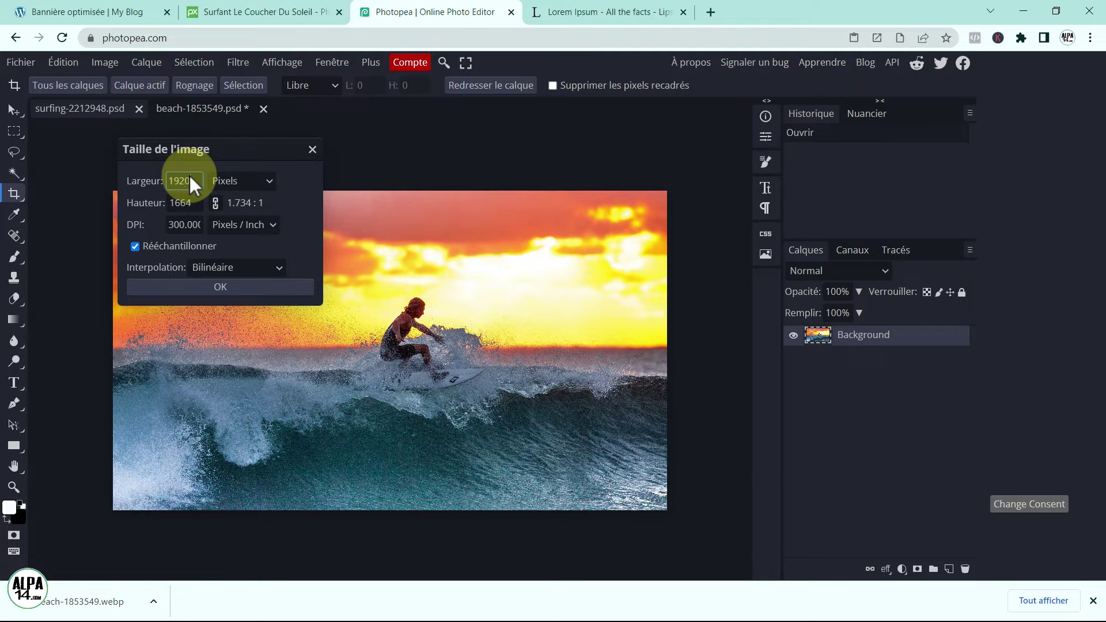
pyautogui.click(243, 286)
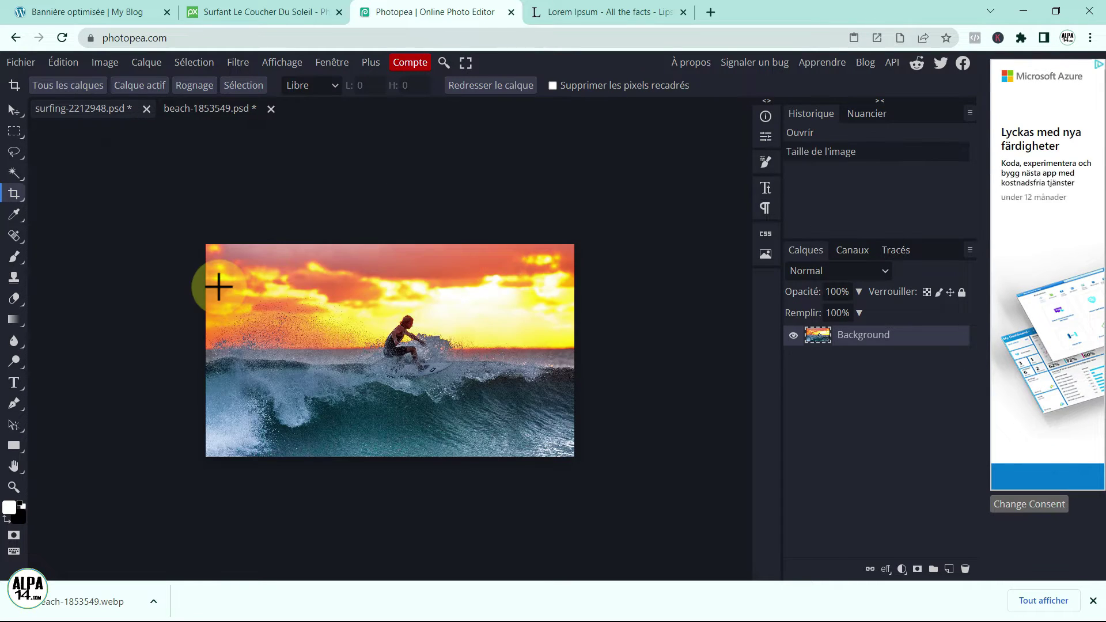
# Crop the sunset surfer image to about 1920×901 pixels, trimming the upper sky and the bottom of the wave
pyautogui.click(14, 486)
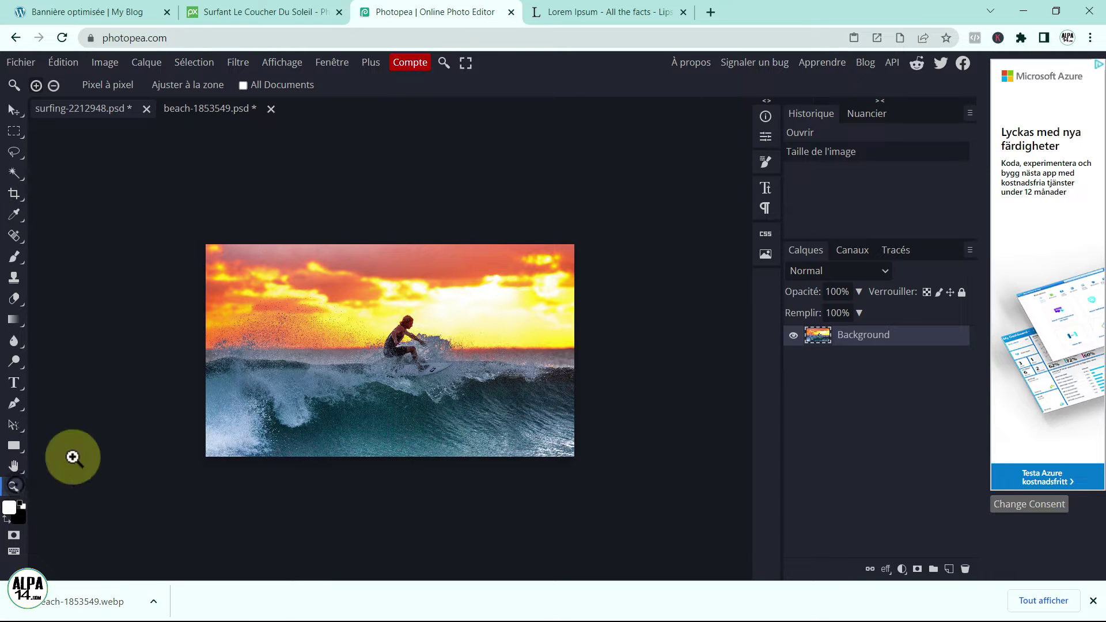
pyautogui.click(361, 325)
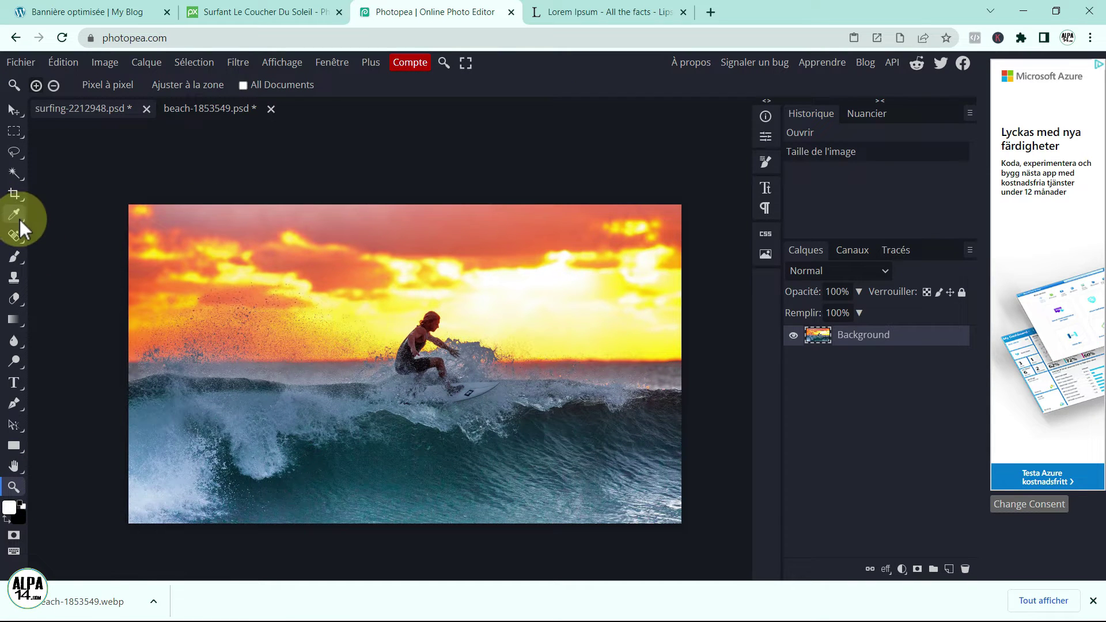
pyautogui.click(15, 194)
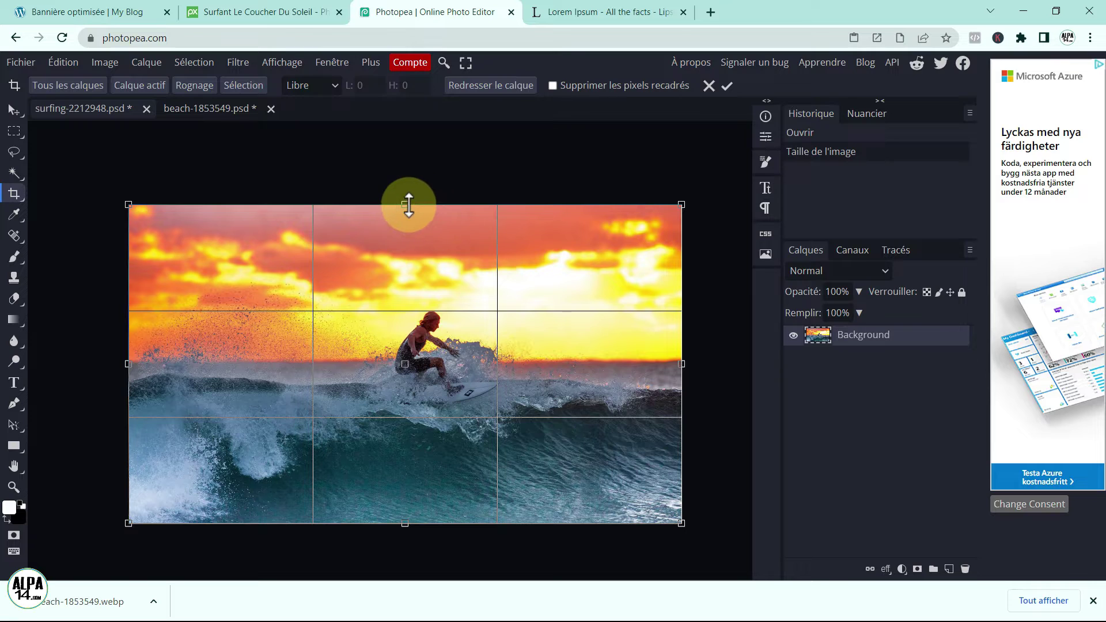
pyautogui.moveTo(405, 205); pyautogui.dragTo(419, 264)
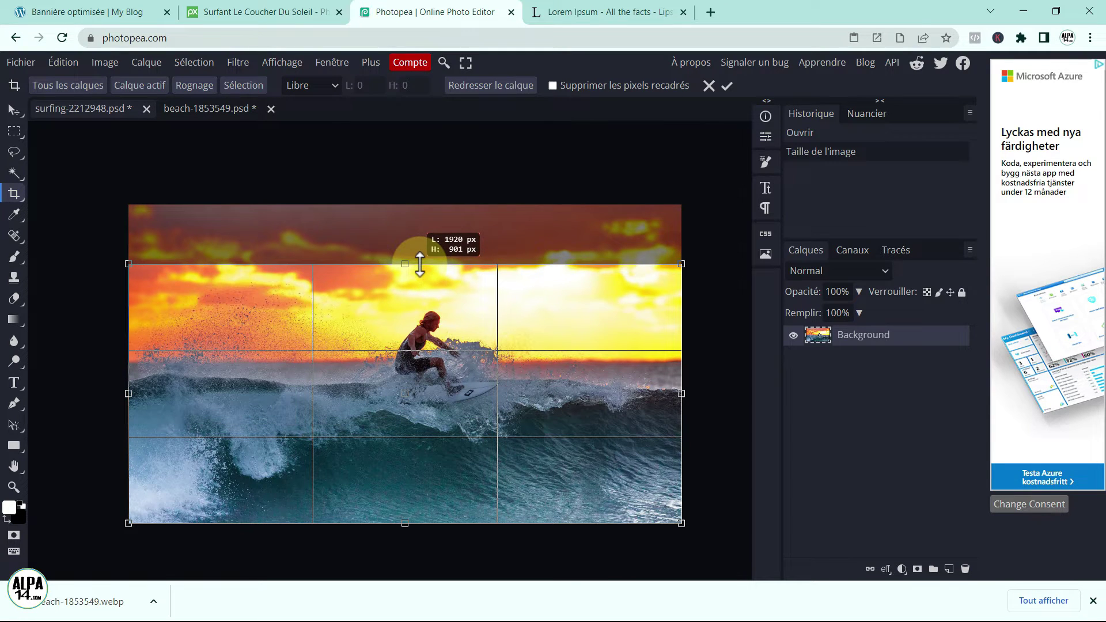
pyautogui.moveTo(392, 473); pyautogui.dragTo(377, 424)
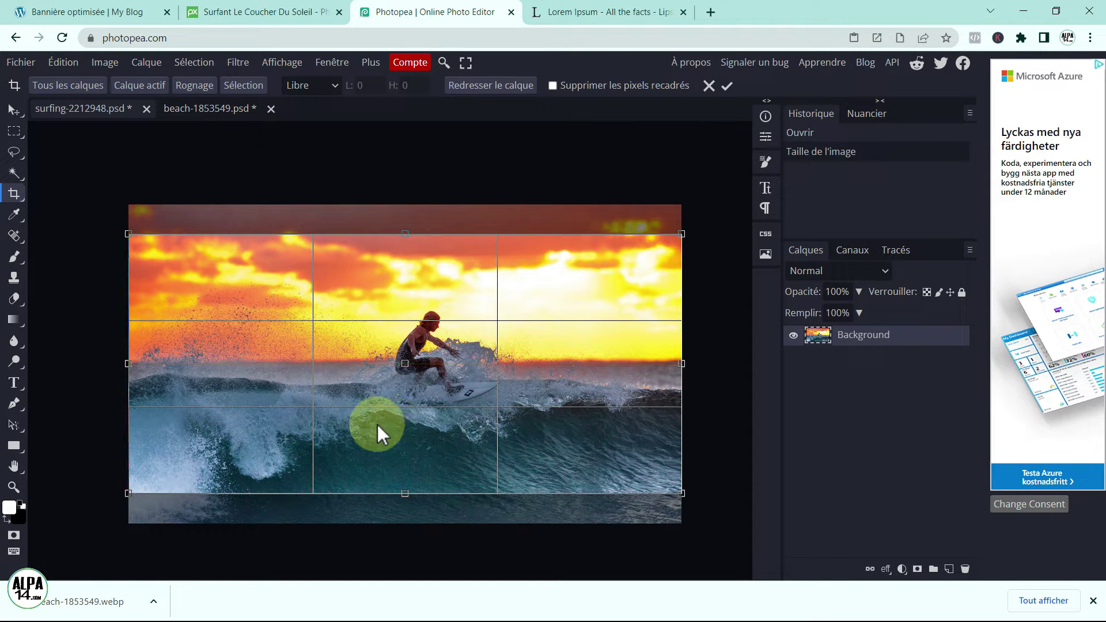
pyautogui.click(723, 86)
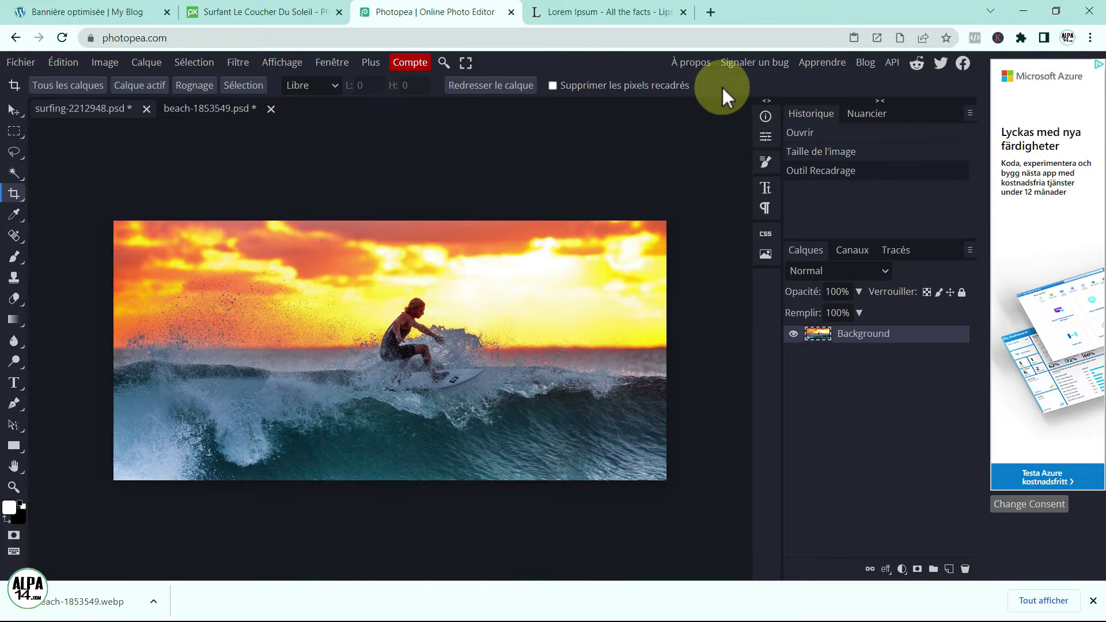
# Open the WebP export preview of the sunset surfer image to check its file size at 60% quality
pyautogui.click(17, 61)
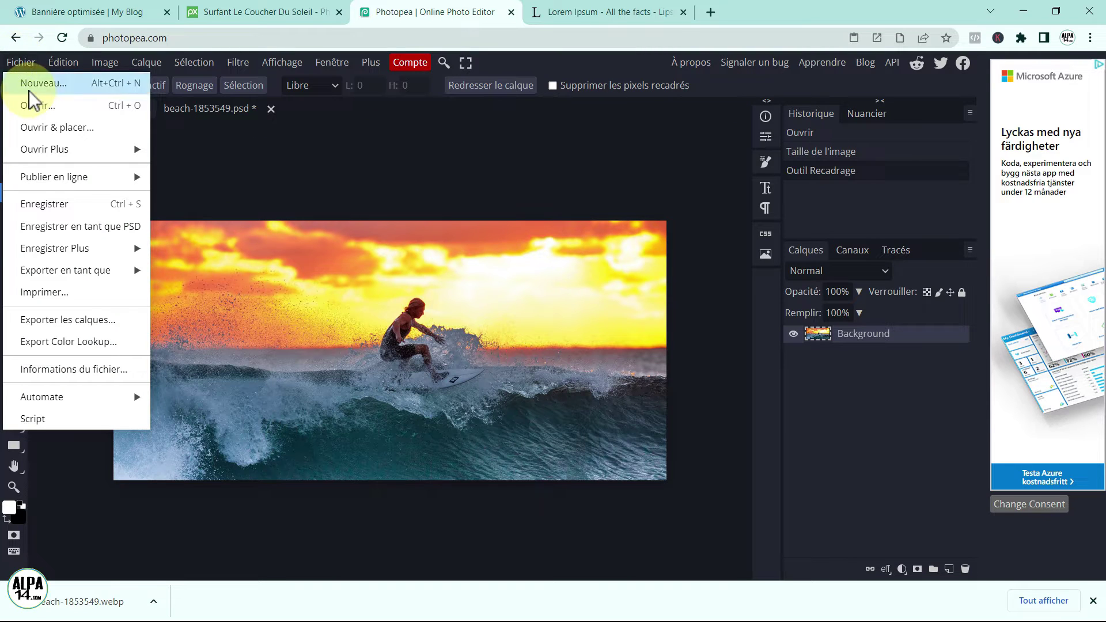
pyautogui.moveTo(93, 271)
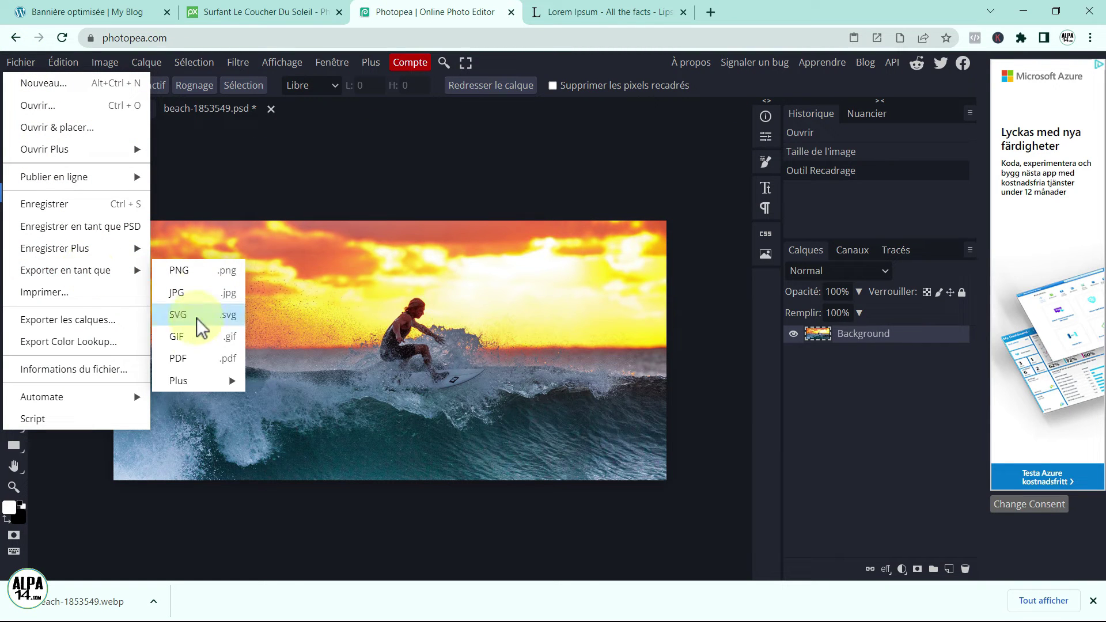
pyautogui.moveTo(199, 386)
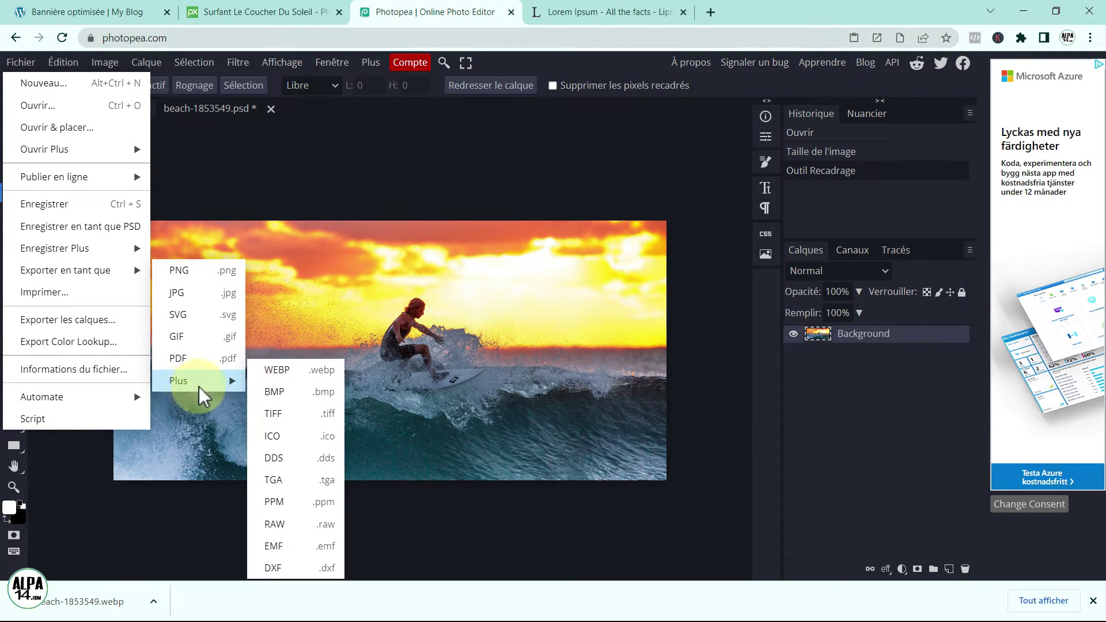
pyautogui.click(285, 371)
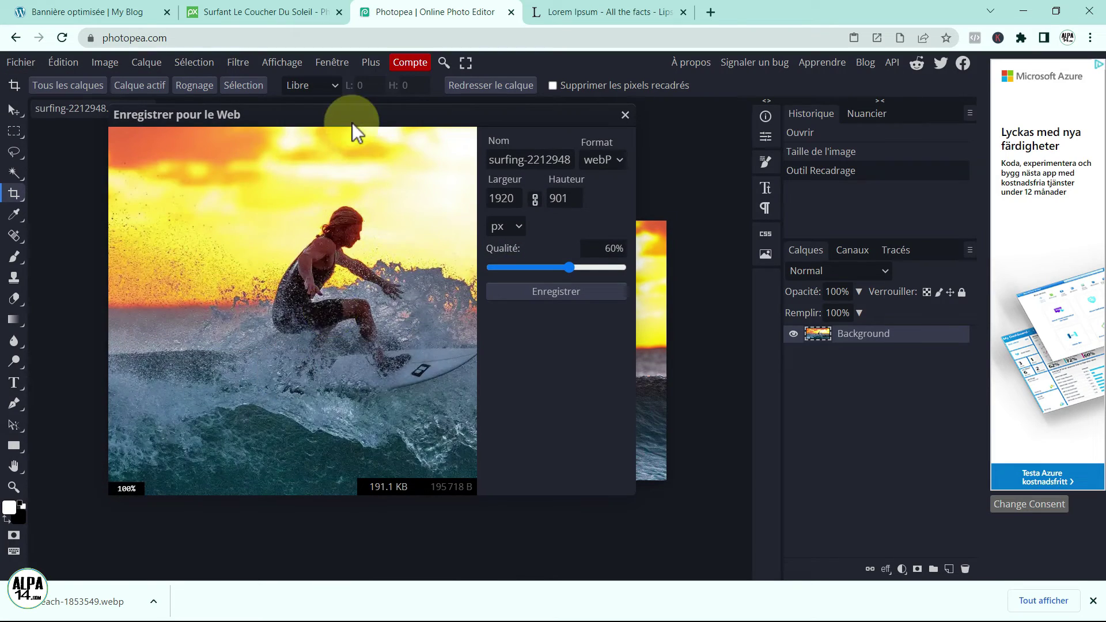
pyautogui.moveTo(351, 120); pyautogui.dragTo(616, 142)
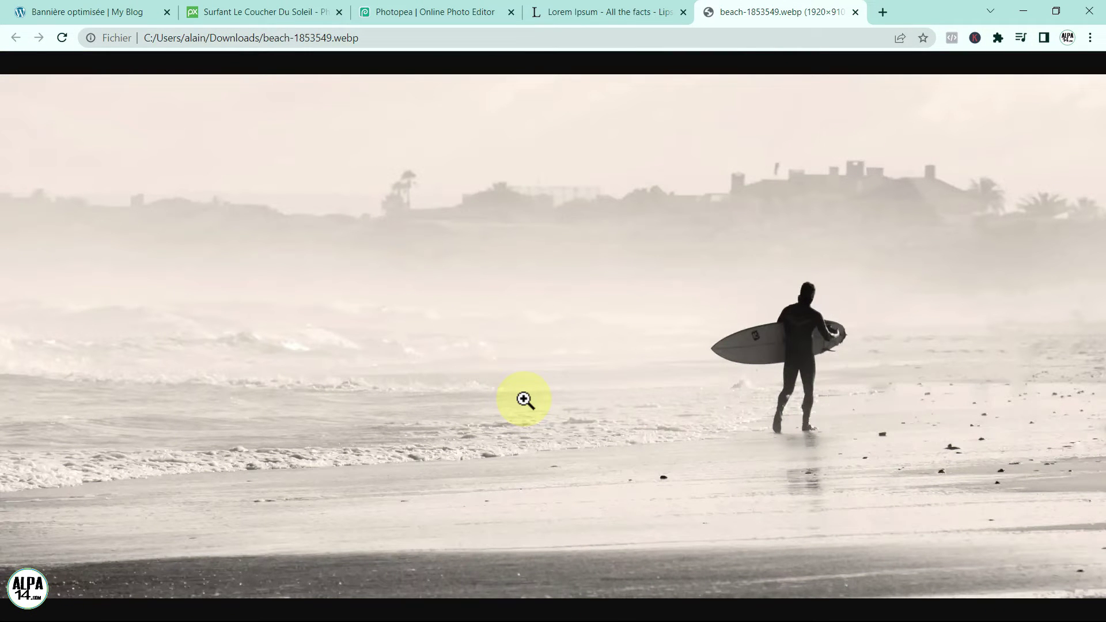
# Inspect the exported beach-1853549.webp at full size in the browser, and close the surfer image's export dialog in Photopea without saving
pyautogui.click(524, 400)
pyautogui.click(524, 400)
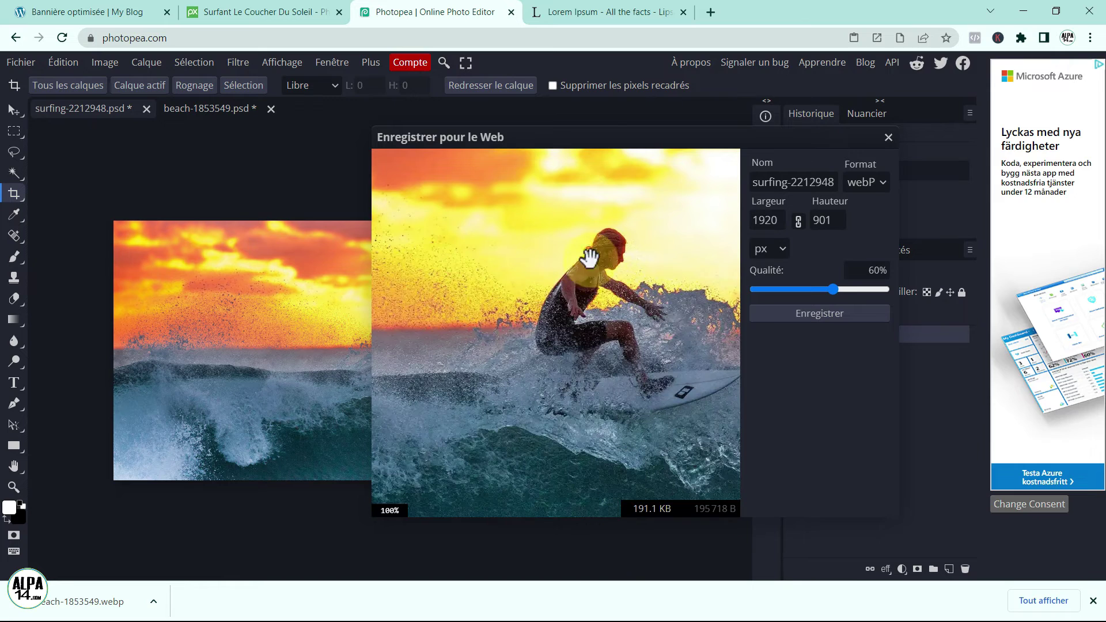
pyautogui.moveTo(606, 143); pyautogui.dragTo(466, 140)
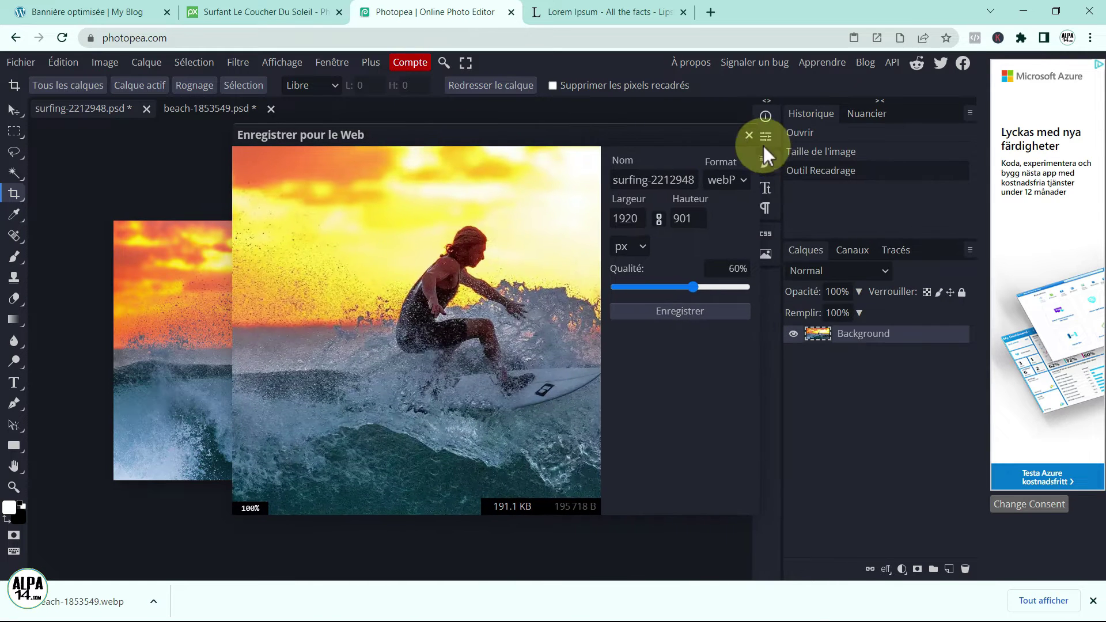
pyautogui.click(749, 135)
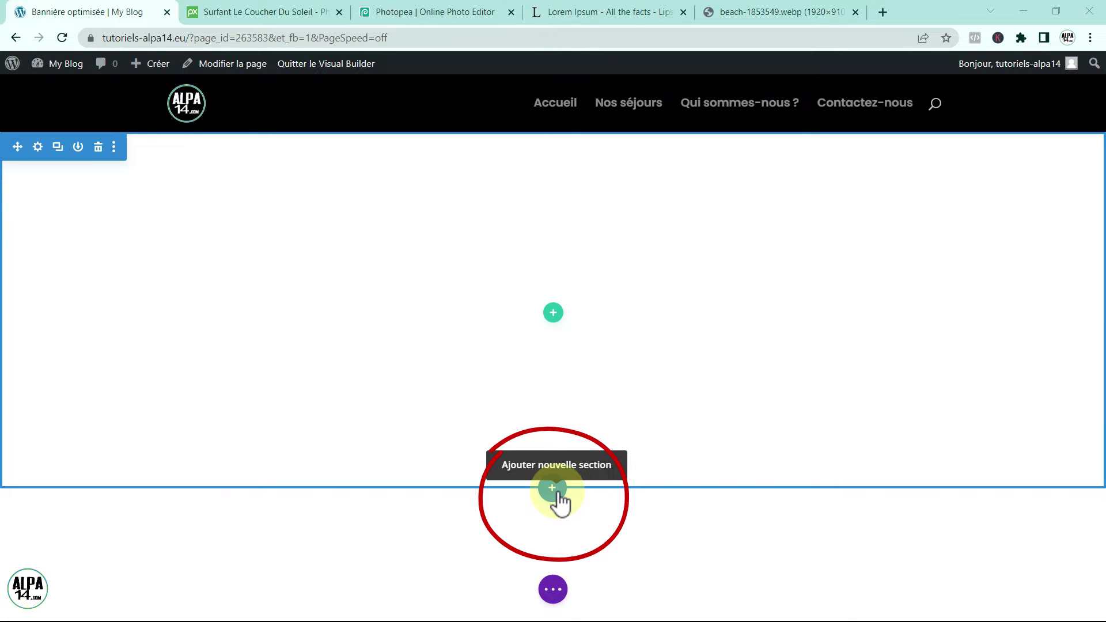
# On the WordPress page, add a Plein écran section below the empty section and insert an En-tête plein écran module
pyautogui.click(553, 489)
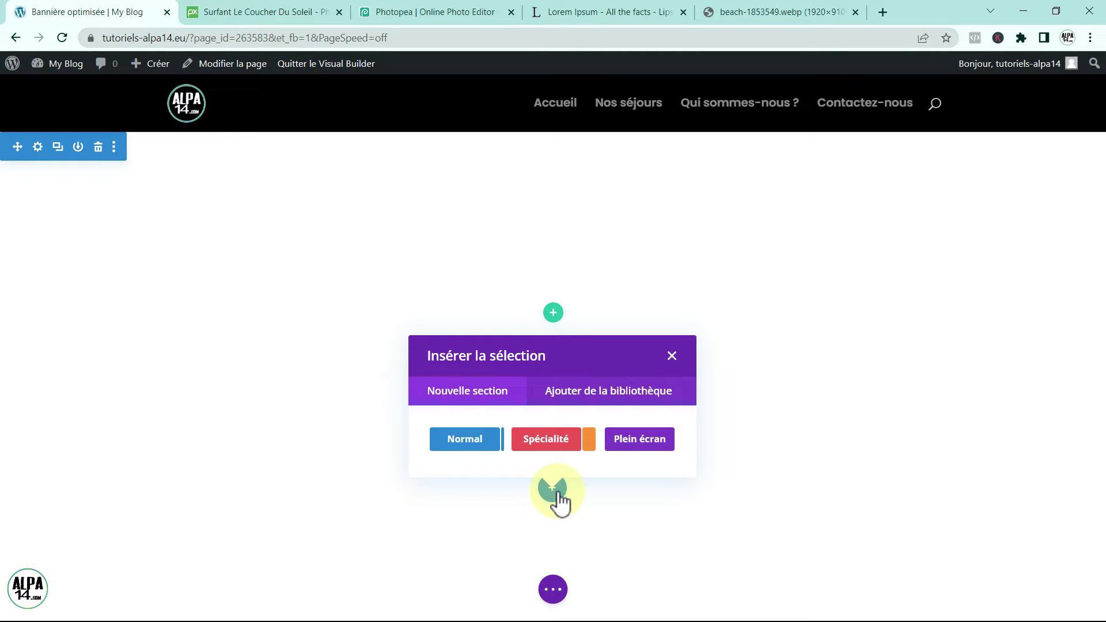
pyautogui.click(639, 439)
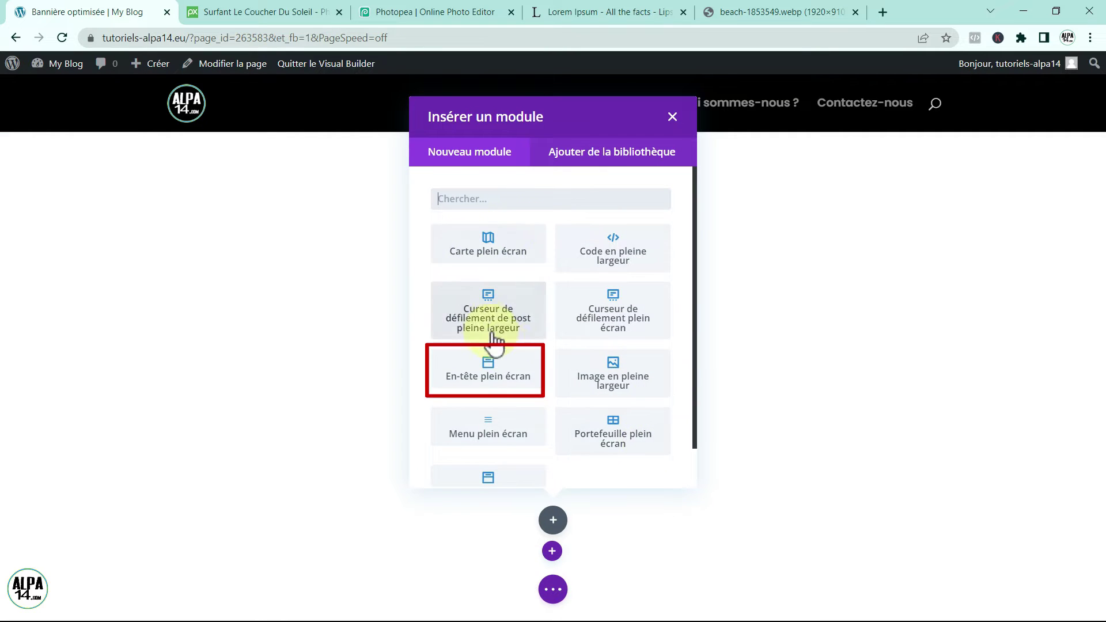
pyautogui.click(507, 377)
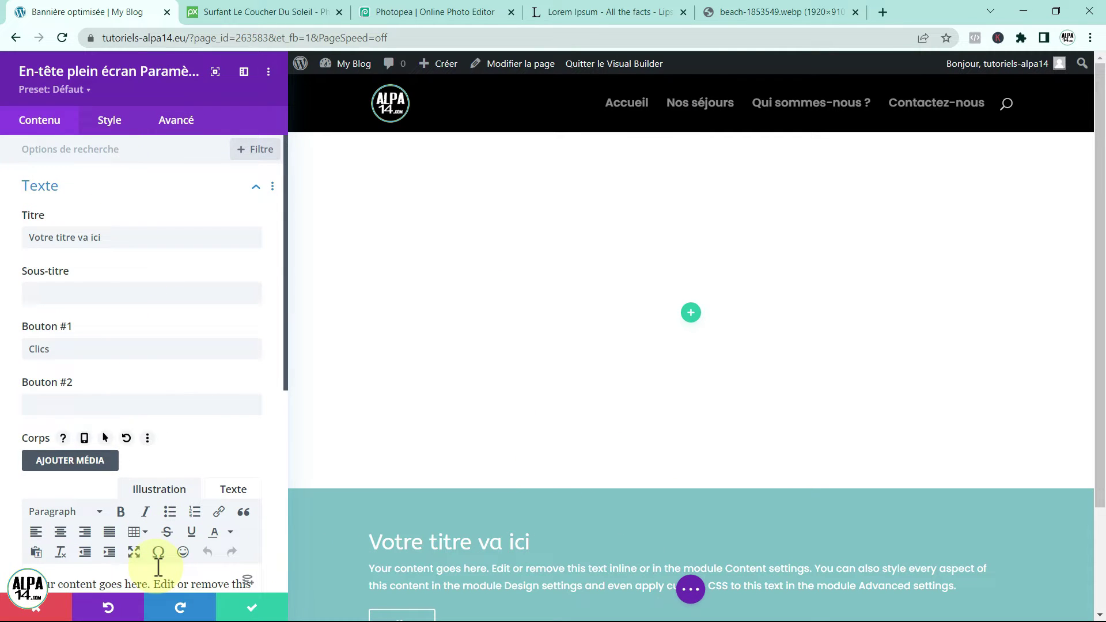
# Save the header module's settings and move its full-width section above the empty section
pyautogui.click(254, 609)
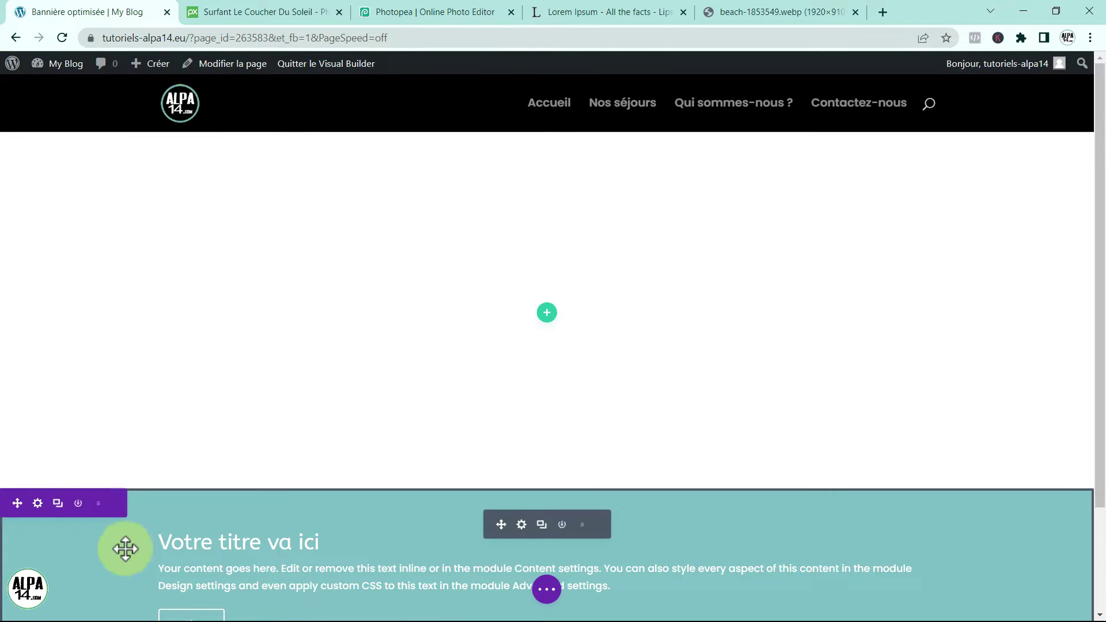
pyautogui.moveTo(19, 507); pyautogui.dragTo(48, 171)
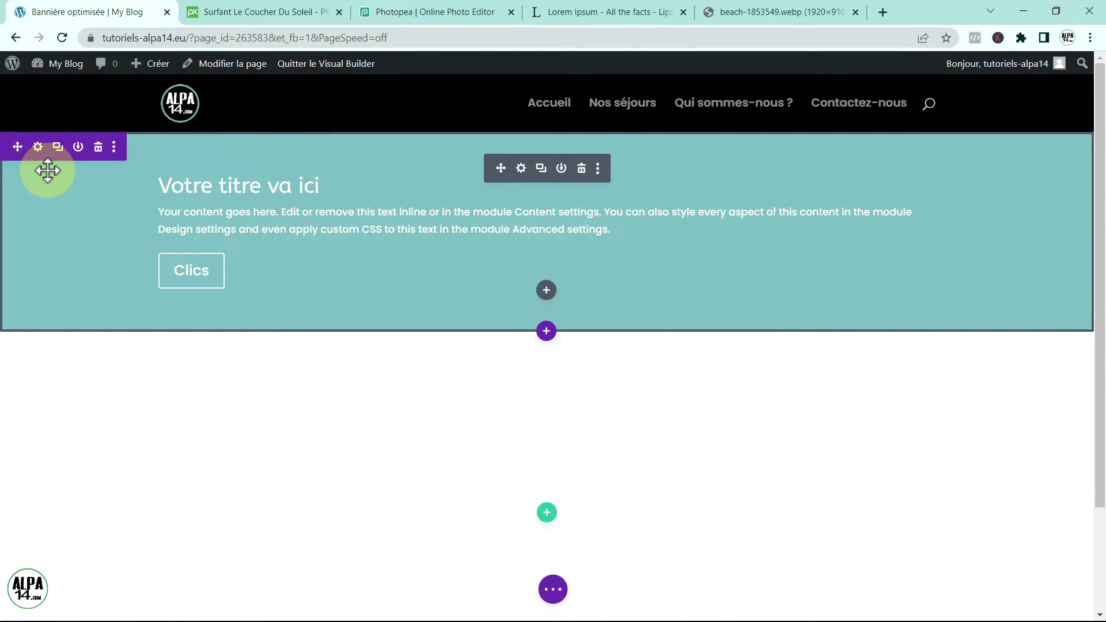
# Upload beach-1853549.webp from the downloads folder and load it as the full-width header module's background image
pyautogui.click(521, 169)
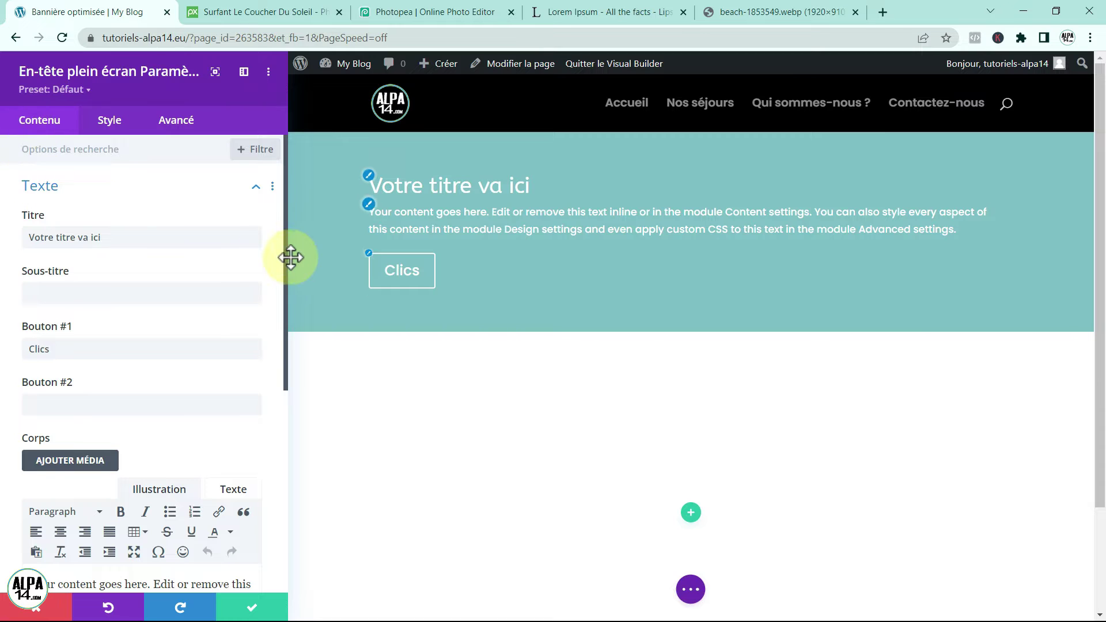
pyautogui.moveTo(284, 265); pyautogui.dragTo(279, 455)
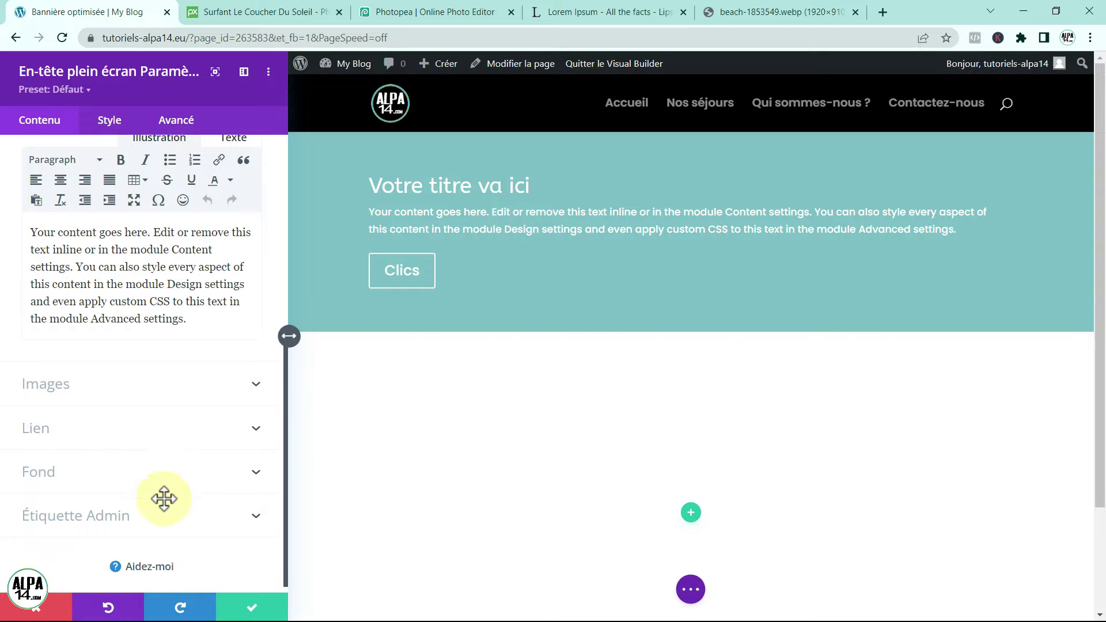
pyautogui.click(136, 475)
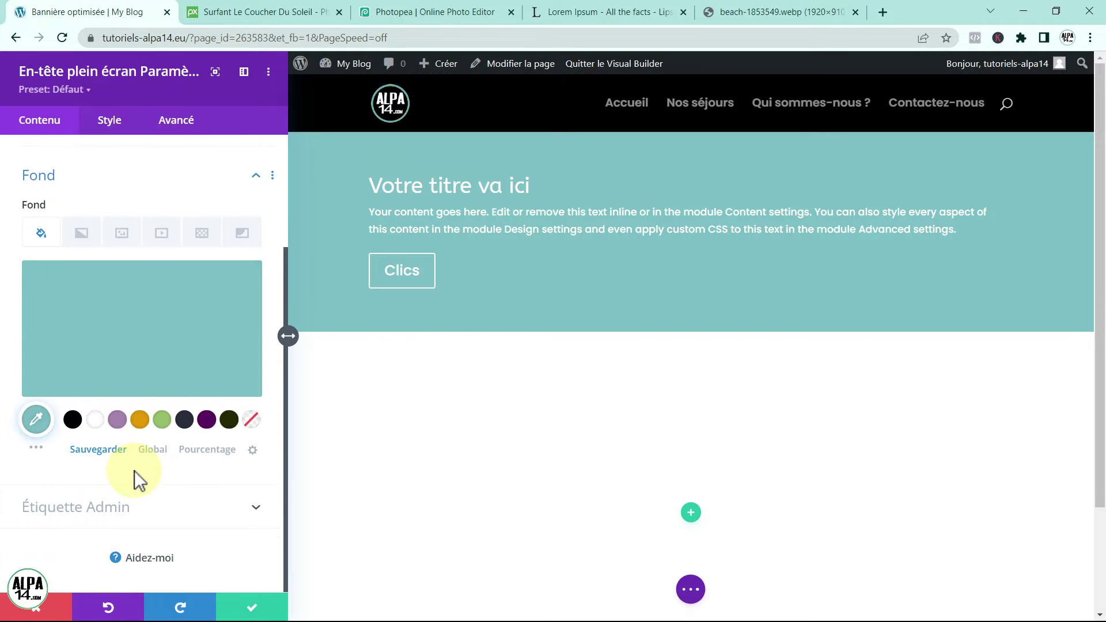
pyautogui.click(123, 237)
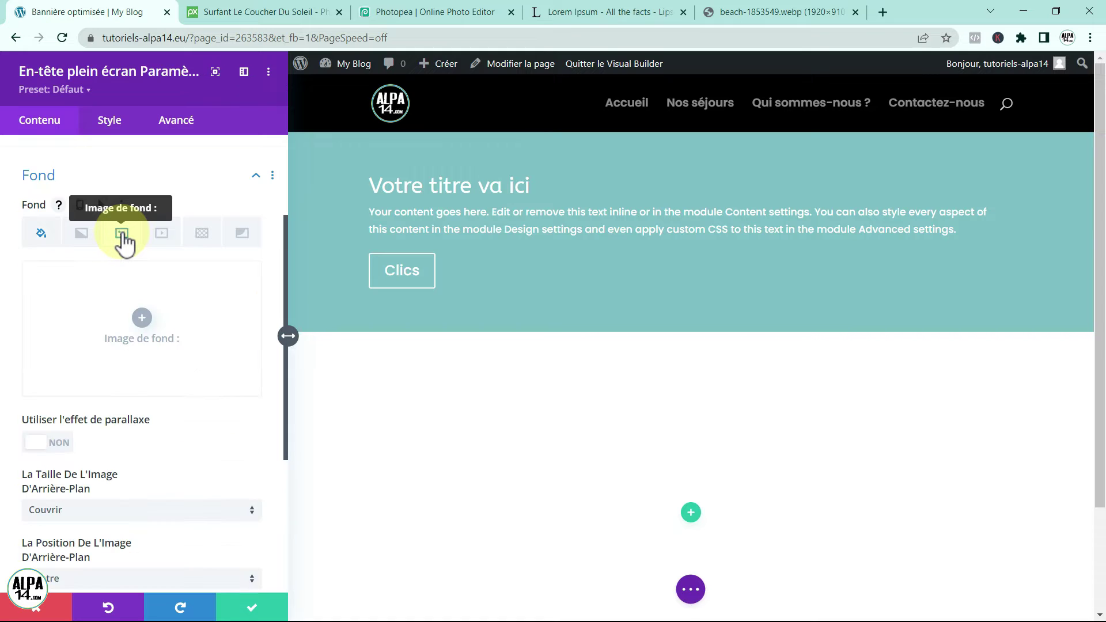
pyautogui.click(142, 320)
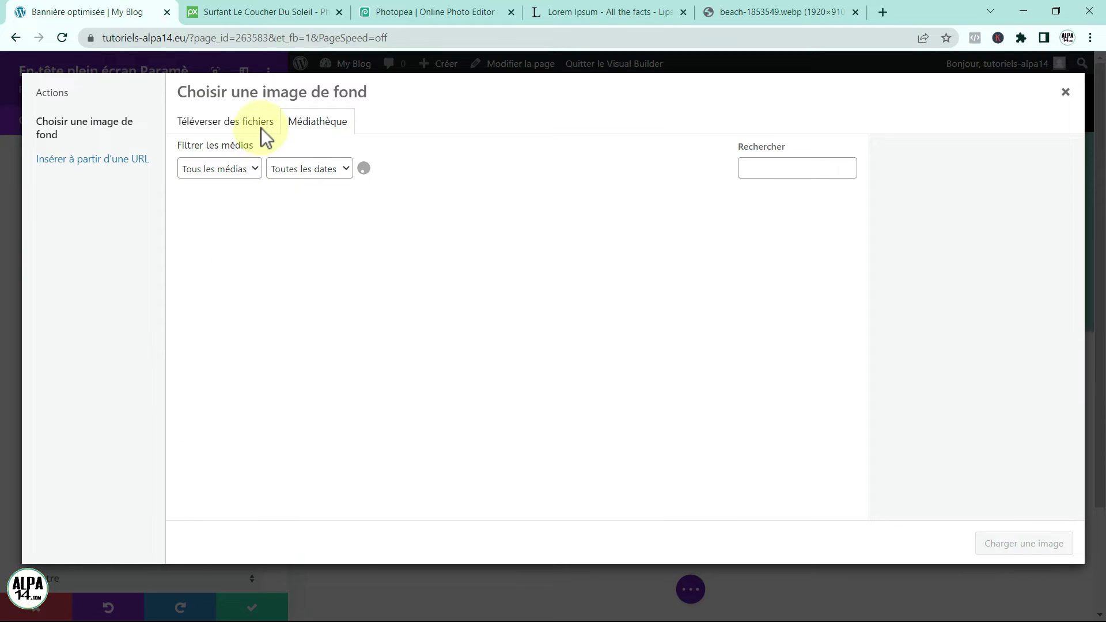
pyautogui.click(235, 124)
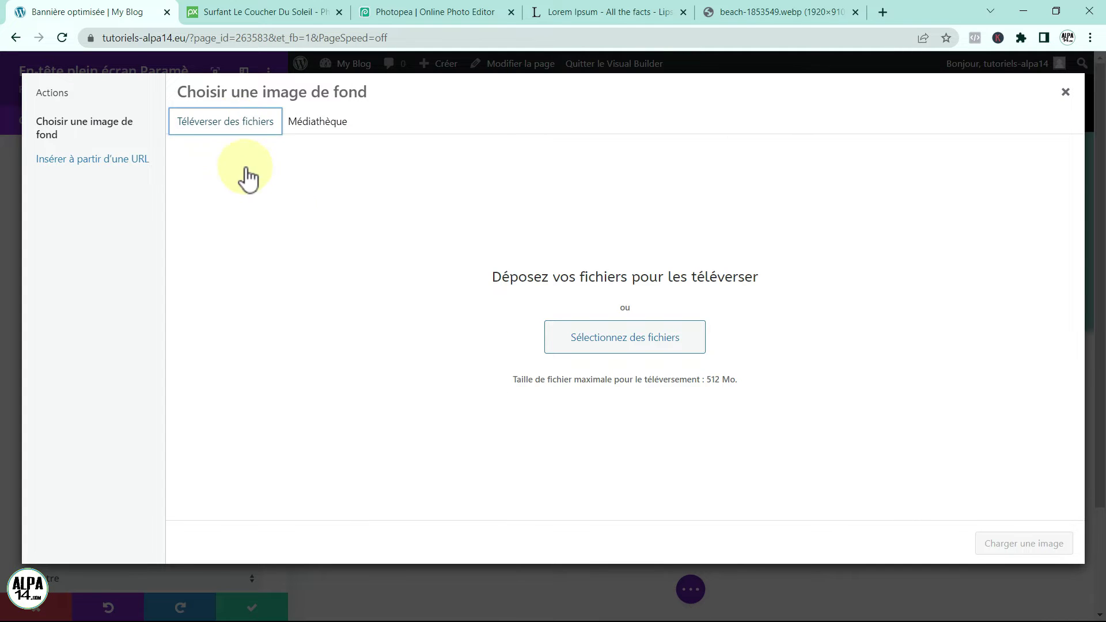
pyautogui.click(595, 338)
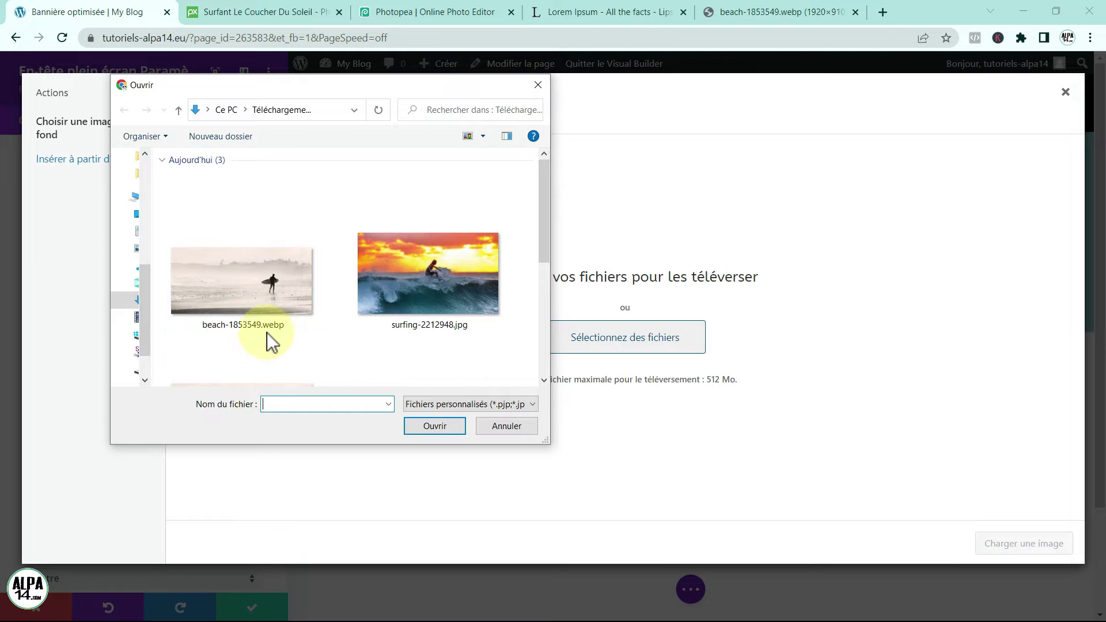
pyautogui.click(254, 282)
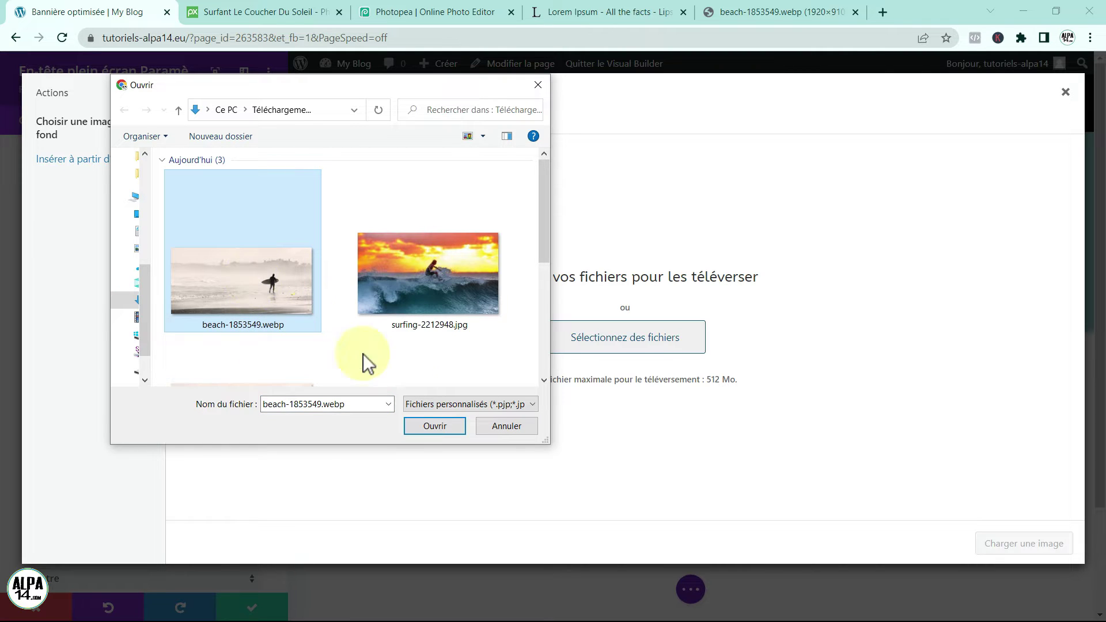
pyautogui.click(433, 426)
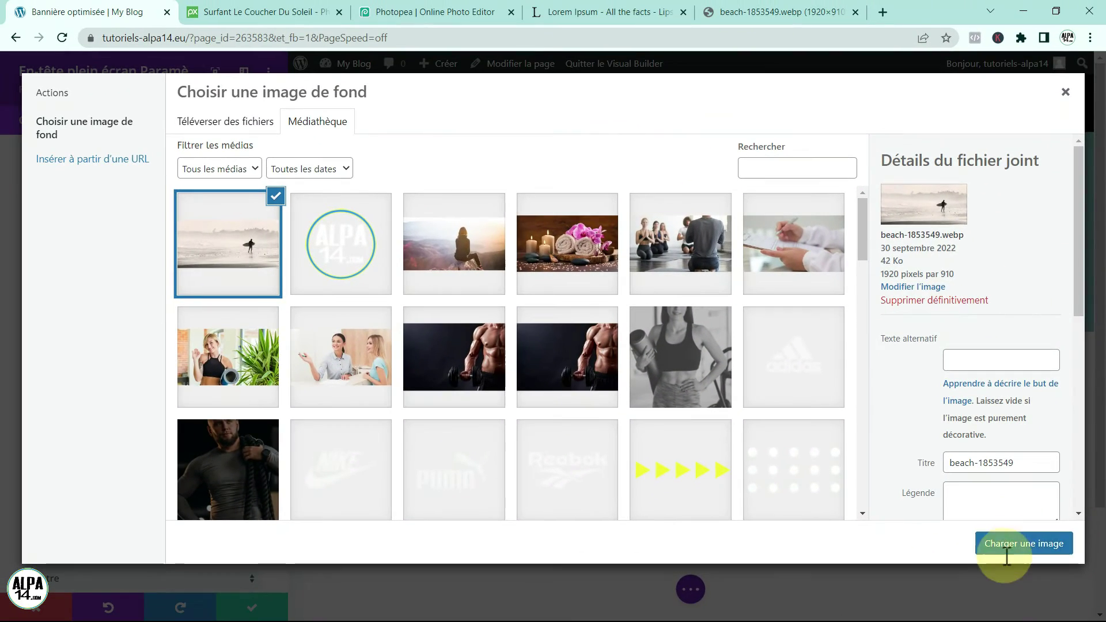
pyautogui.click(1006, 570)
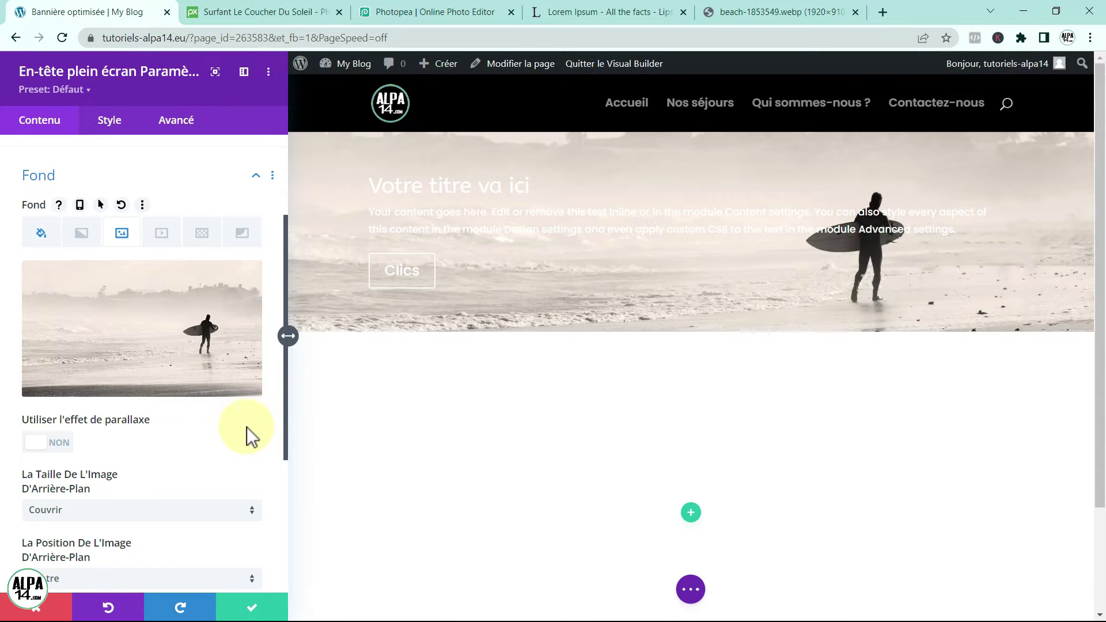
# Set the header background image's blend mode (Fondu de l'image de fond) to Multiplié
pyautogui.scroll(-3, 248, 438)
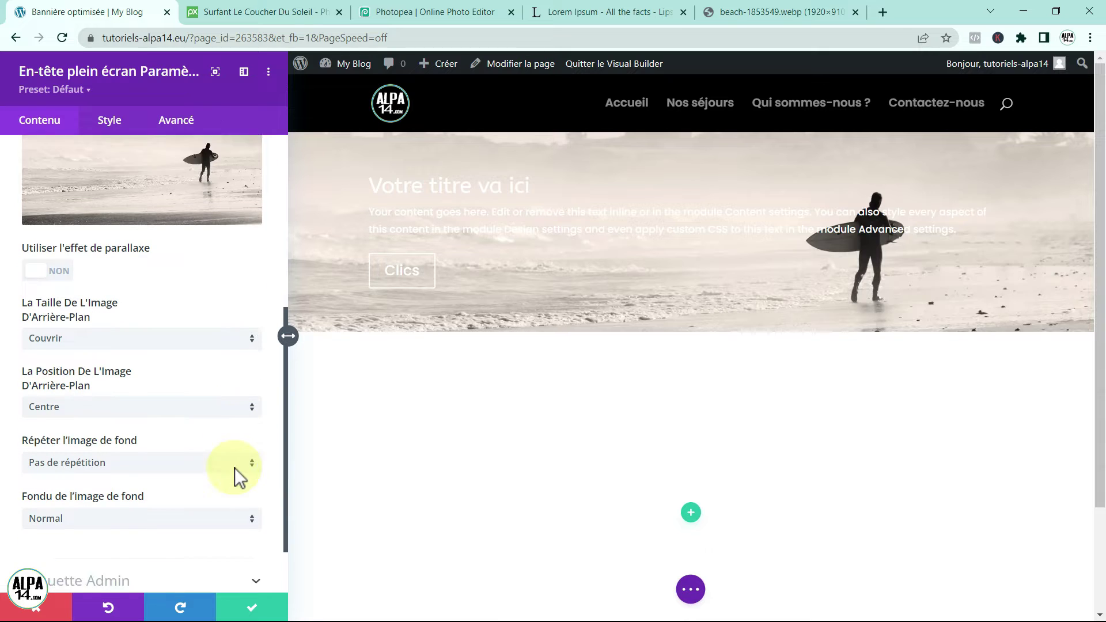
pyautogui.scroll(-1, 234, 467)
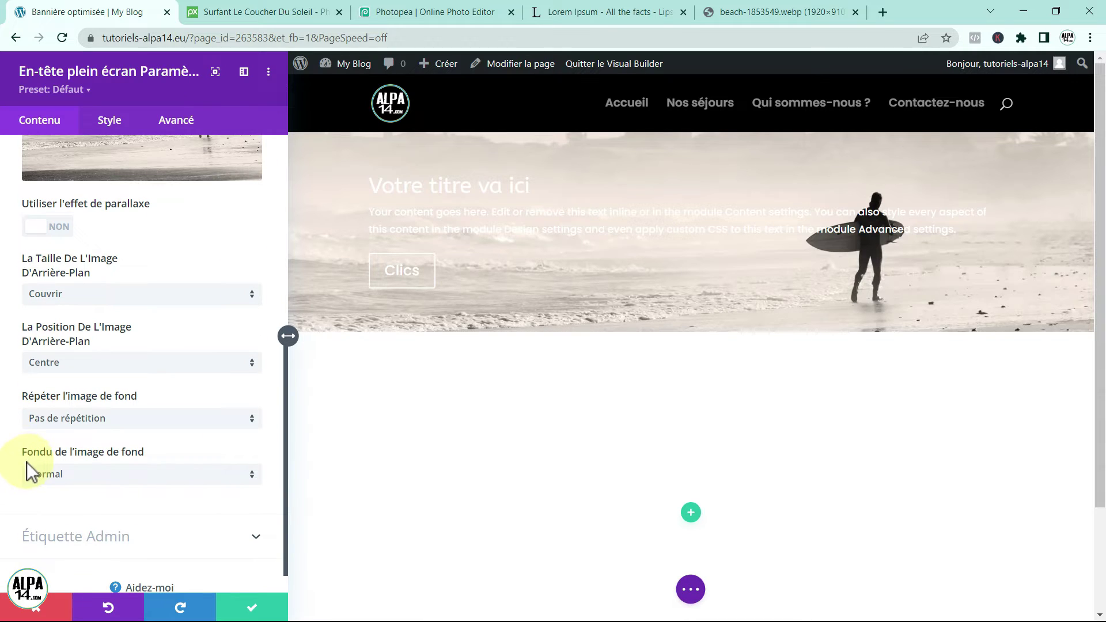
pyautogui.click(252, 471)
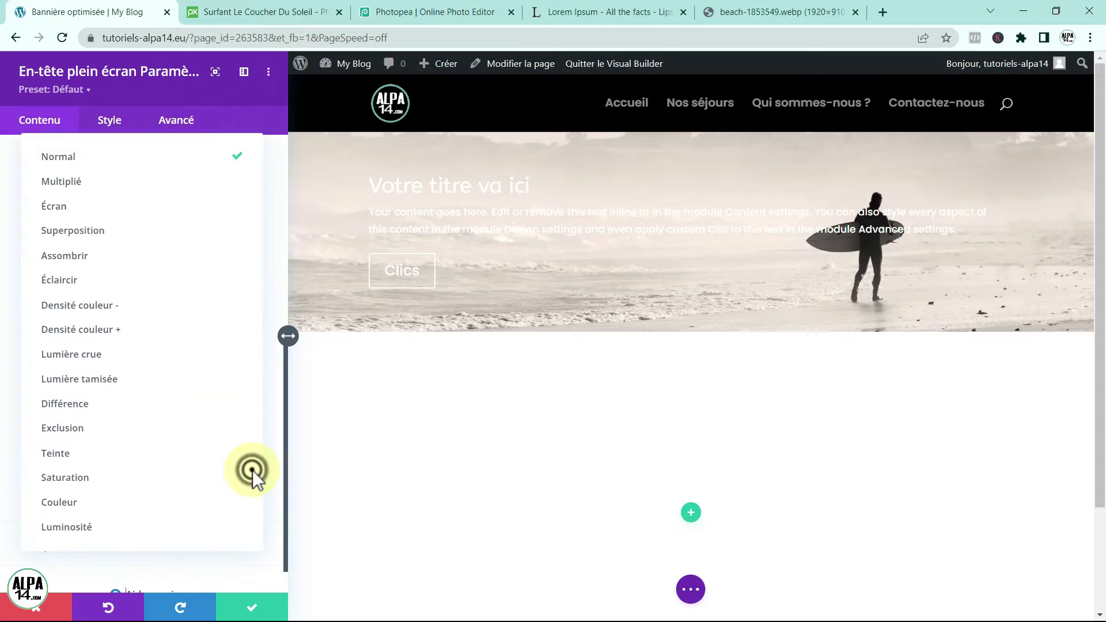
pyautogui.click(93, 182)
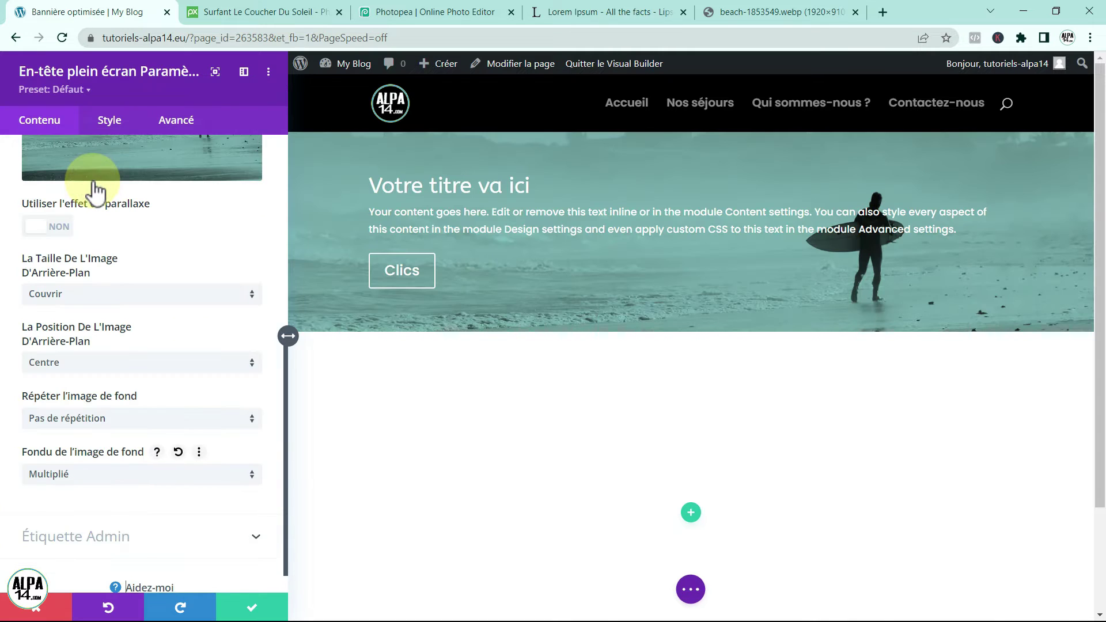
# Change the header's background colour to the dark olive swatch #252800 and lower its opacity to 0.53
pyautogui.moveTo(285, 426); pyautogui.dragTo(313, 261)
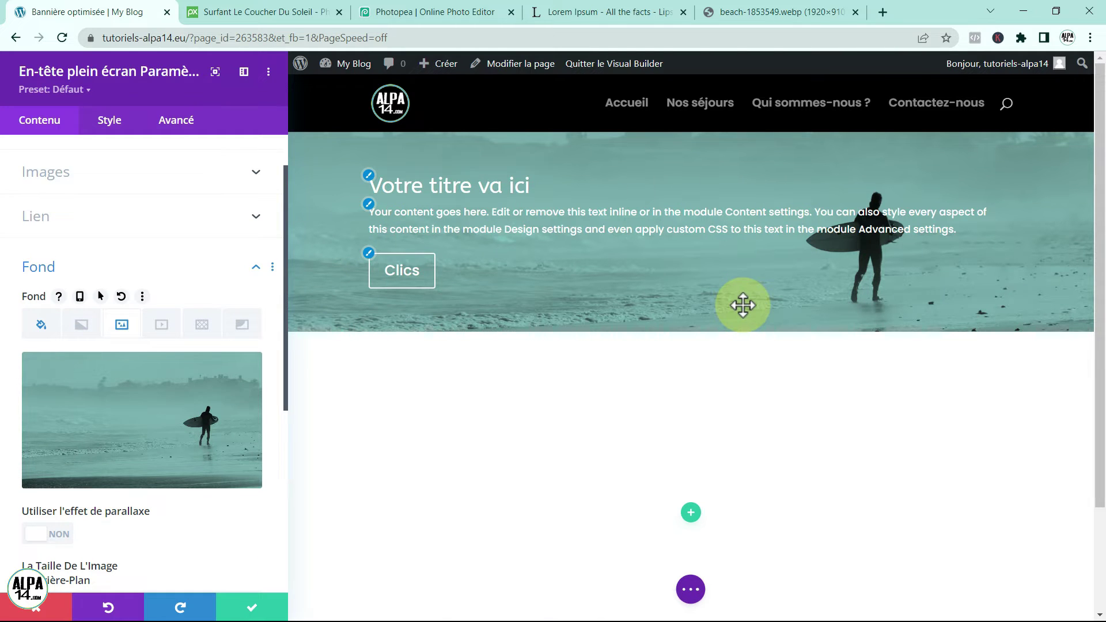
pyautogui.click(41, 325)
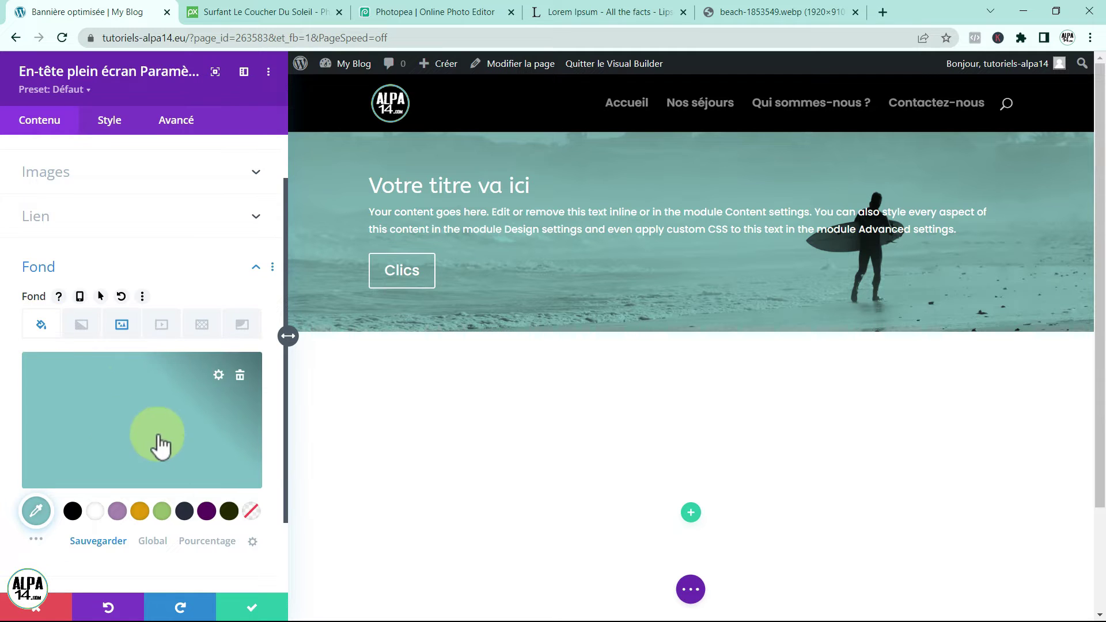
pyautogui.click(229, 512)
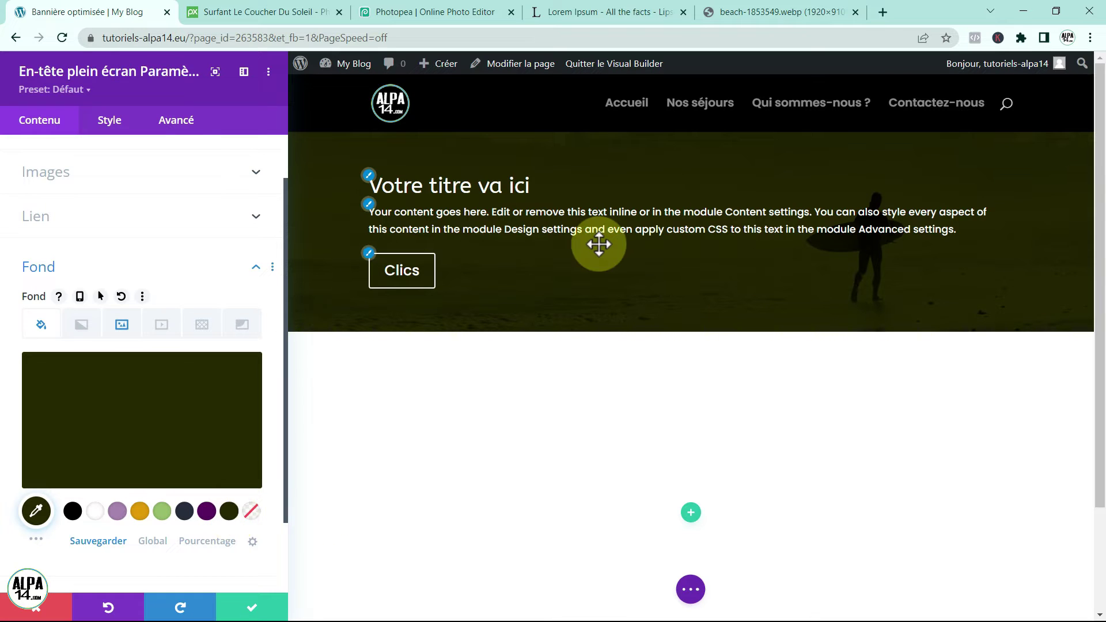
pyautogui.click(38, 511)
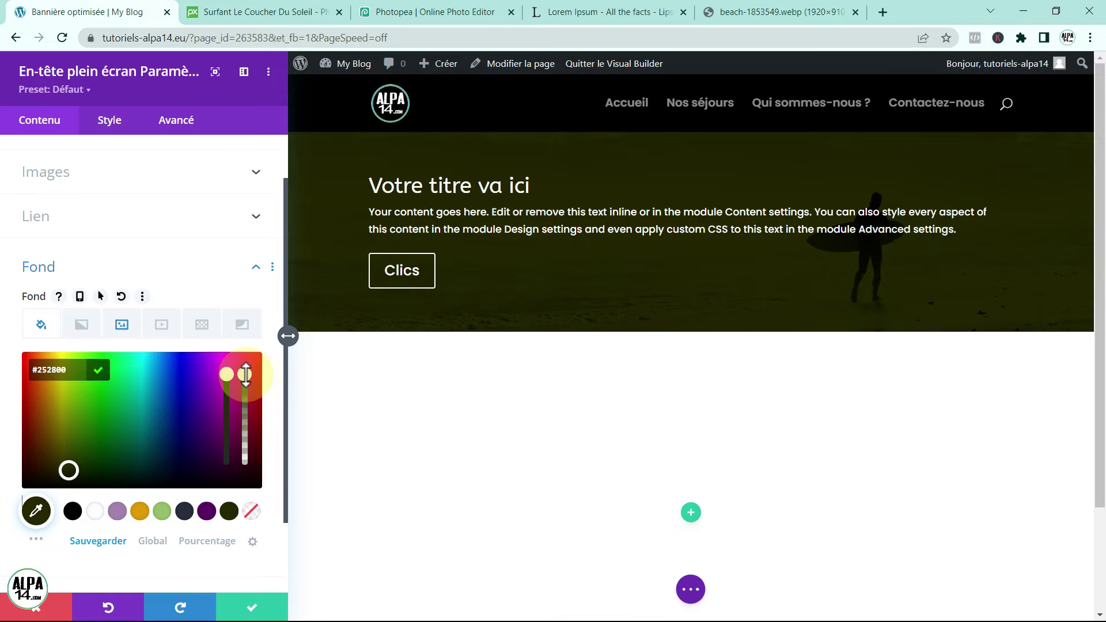
pyautogui.moveTo(250, 374); pyautogui.dragTo(250, 423)
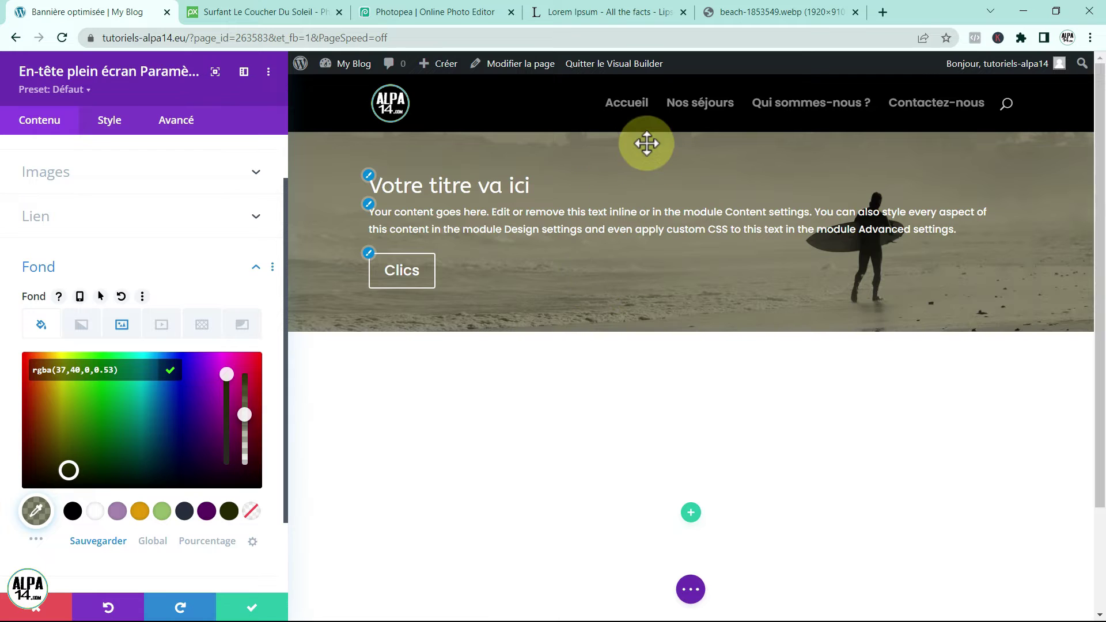
# Set the header module's internal margin to 275px at the top and link the bottom to the same value
pyautogui.click(111, 128)
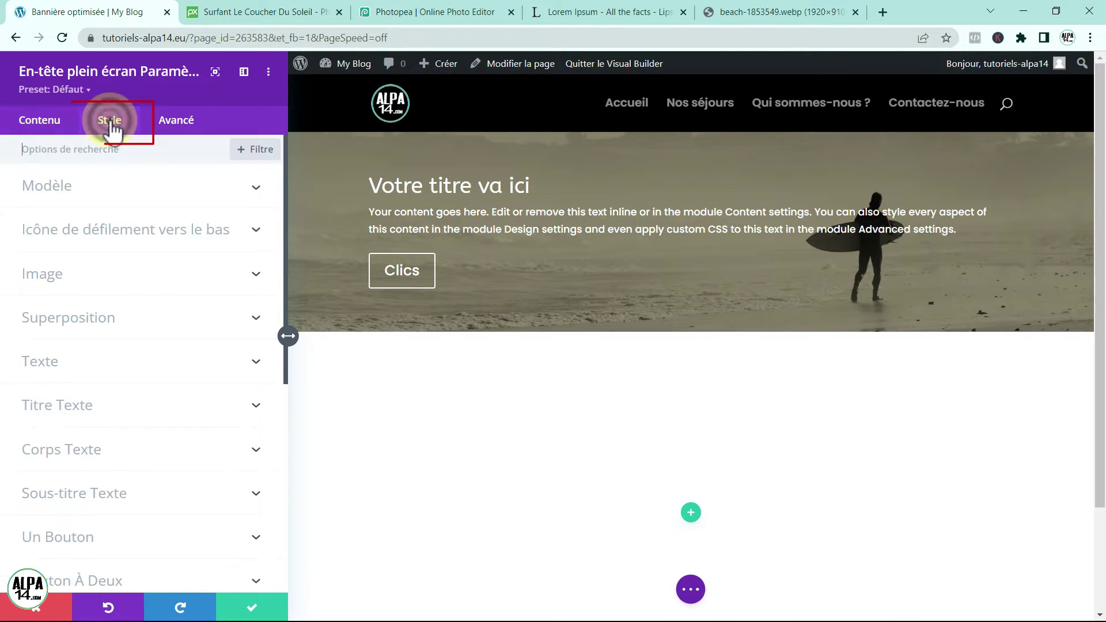
pyautogui.moveTo(284, 267); pyautogui.dragTo(288, 365)
pyautogui.click(139, 487)
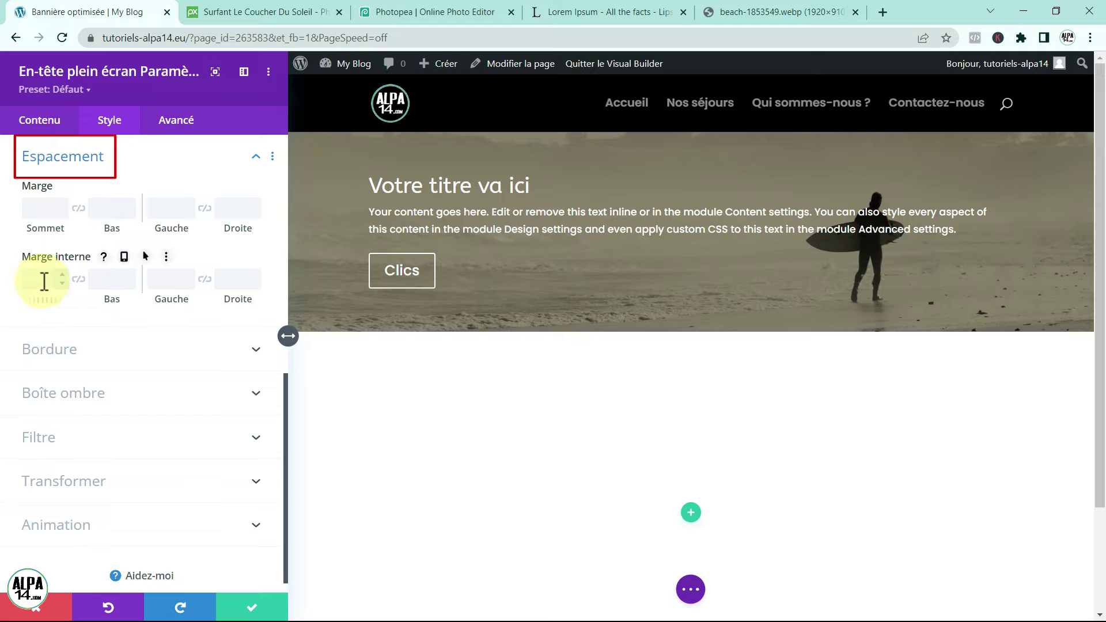
pyautogui.click(44, 281)
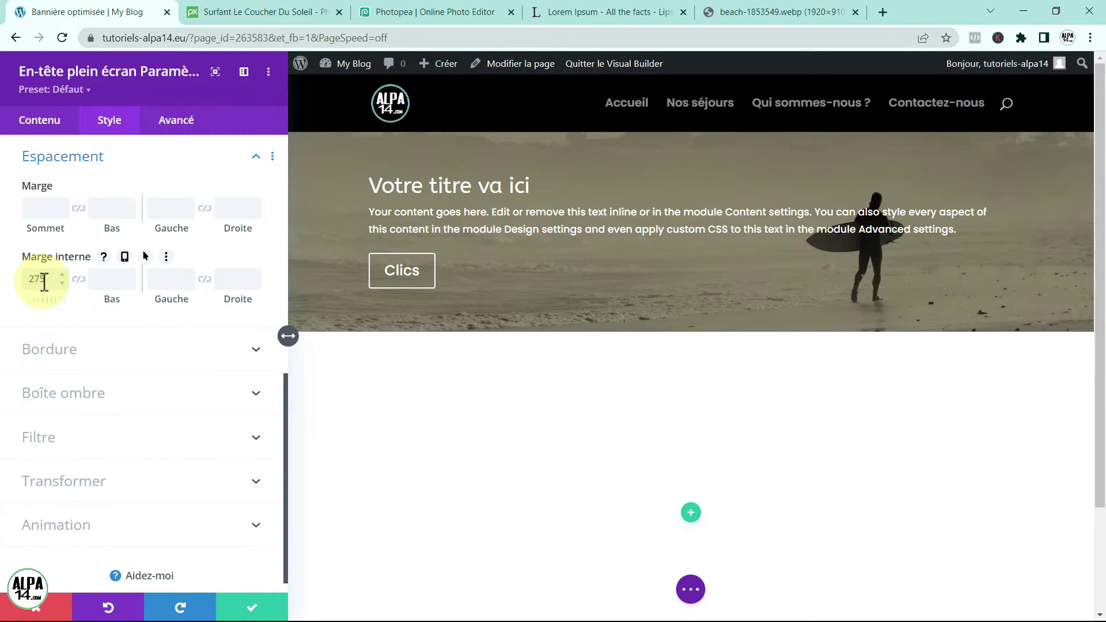
pyautogui.write('275px')
pyautogui.click(78, 279)
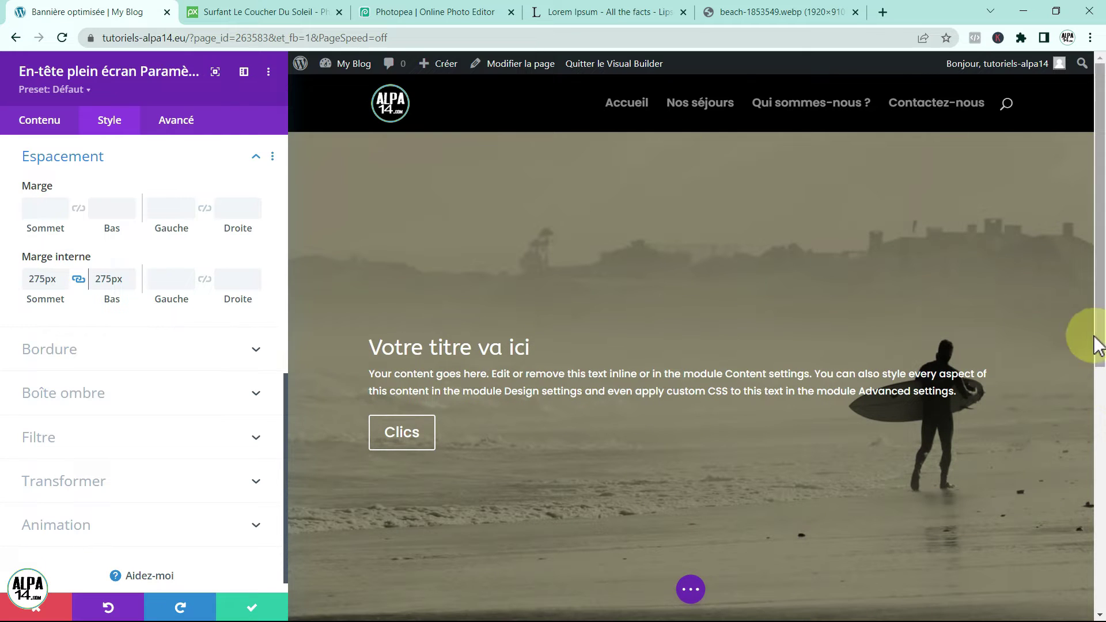
pyautogui.scroll(-1, 1094, 338)
pyautogui.scroll(1, 1091, 338)
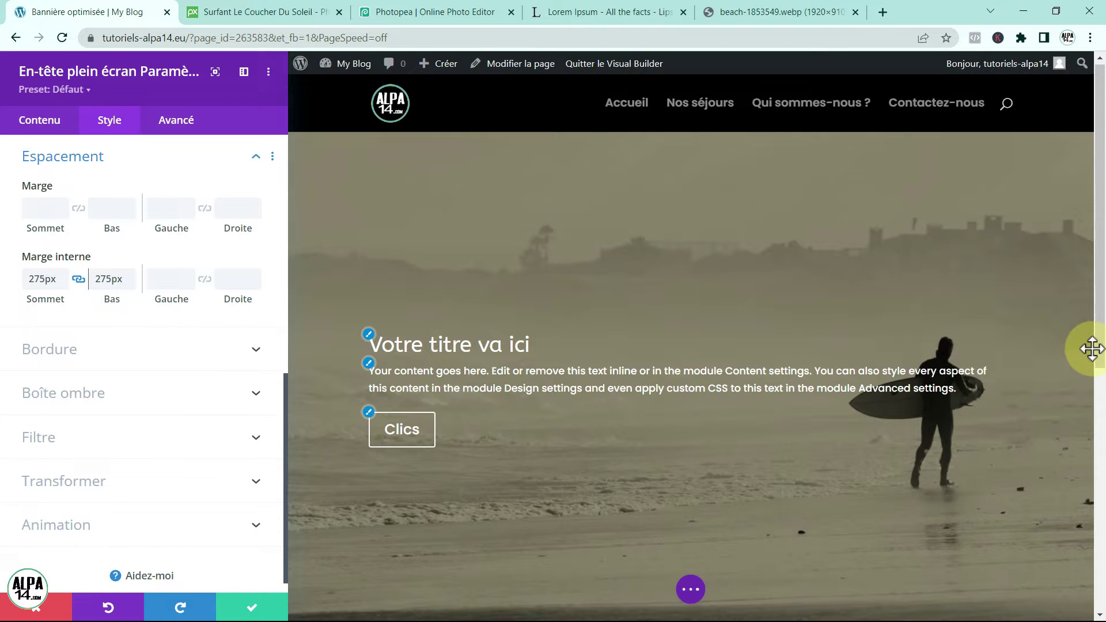
pyautogui.moveTo(1101, 352)
pyautogui.mouseDown()
pyautogui.moveTo(1093, 383)
pyautogui.moveTo(1096, 354)
pyautogui.mouseUp()
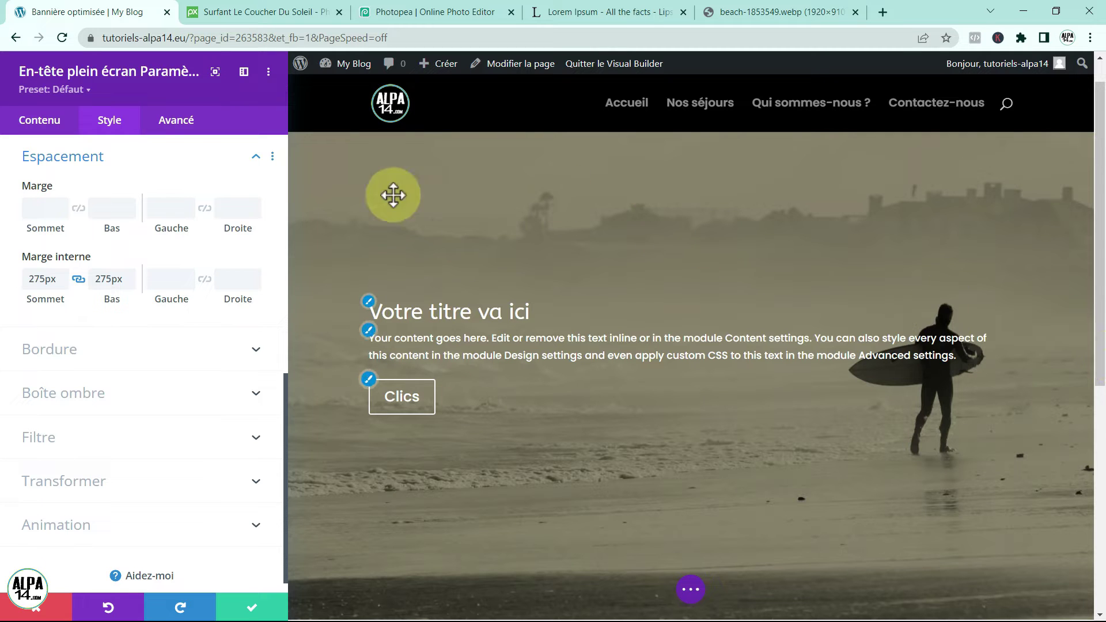
# Replace the header's placeholder title with "The Search"
pyautogui.click(49, 125)
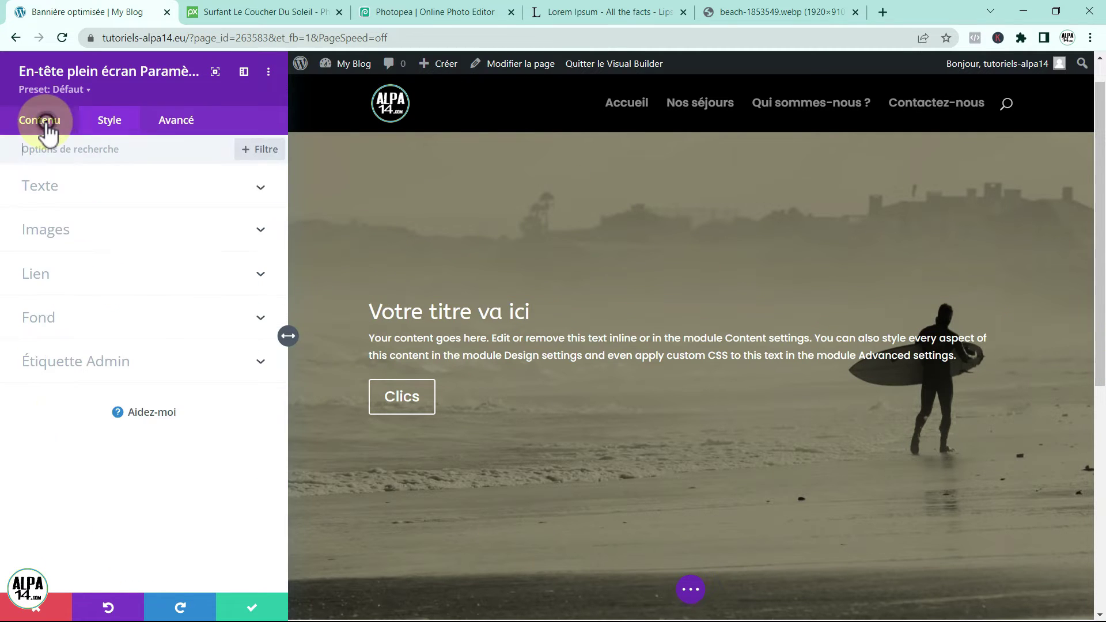
pyautogui.click(69, 186)
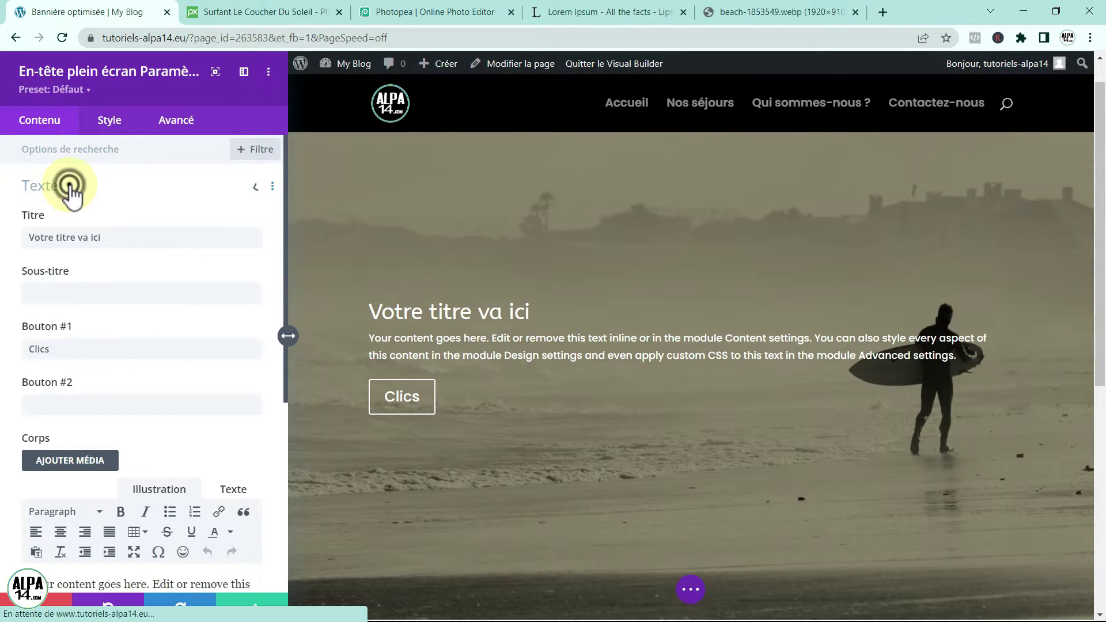
pyautogui.click(115, 237)
pyautogui.press('BackSpace')
pyautogui.press('BackSpace')
pyautogui.press('BackSpace')
pyautogui.press('BackSpace')
pyautogui.press('BackSpace')
pyautogui.press('BackSpace')
pyautogui.press('BackSpace')
pyautogui.press('BackSpace')
pyautogui.press('BackSpace')
pyautogui.press('BackSpace')
pyautogui.press('BackSpace')
pyautogui.press('BackSpace')
pyautogui.press('BackSpace')
pyautogui.press('BackSpace')
pyautogui.press('BackSpace')
pyautogui.press('BackSpace')
pyautogui.press('BackSpace')
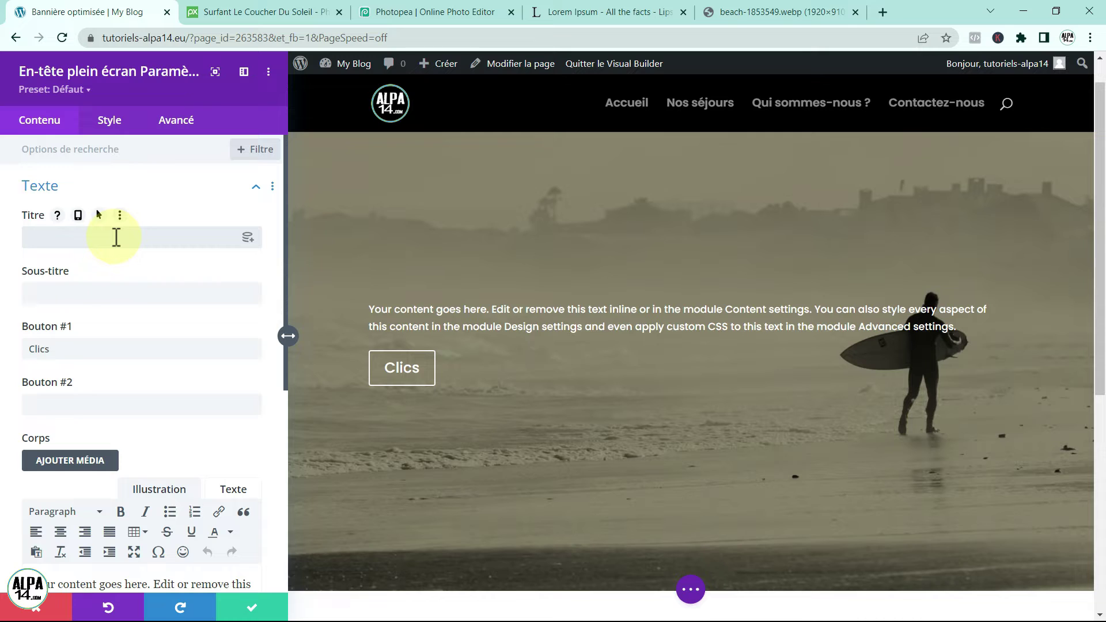
pyautogui.write('The Search')
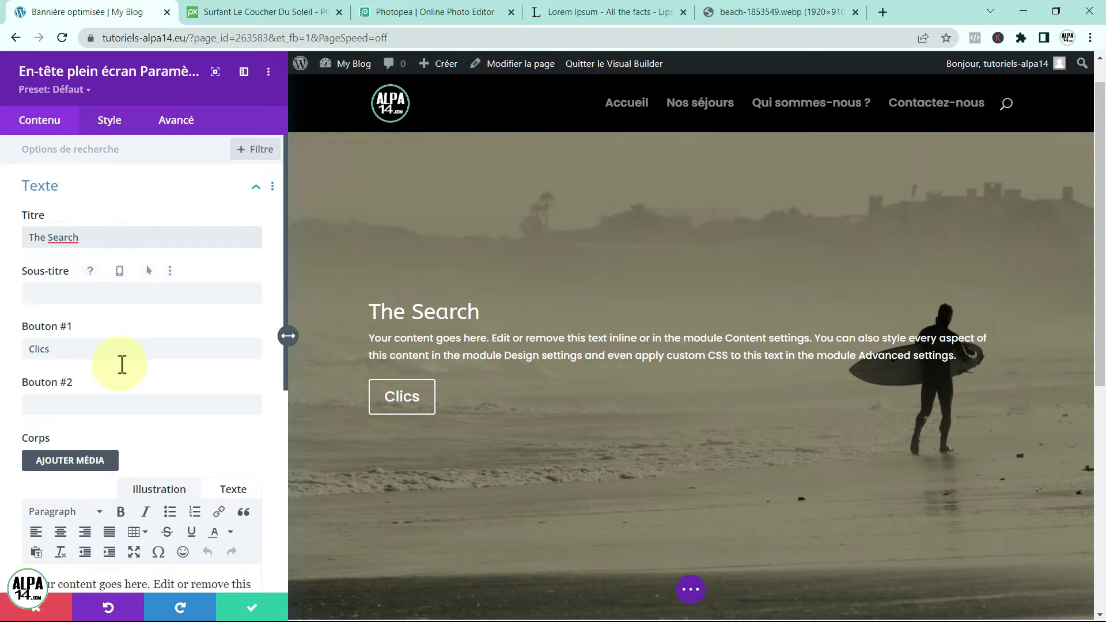
# Change the header's first button label to "Nos séjours Surf"
pyautogui.click(66, 351)
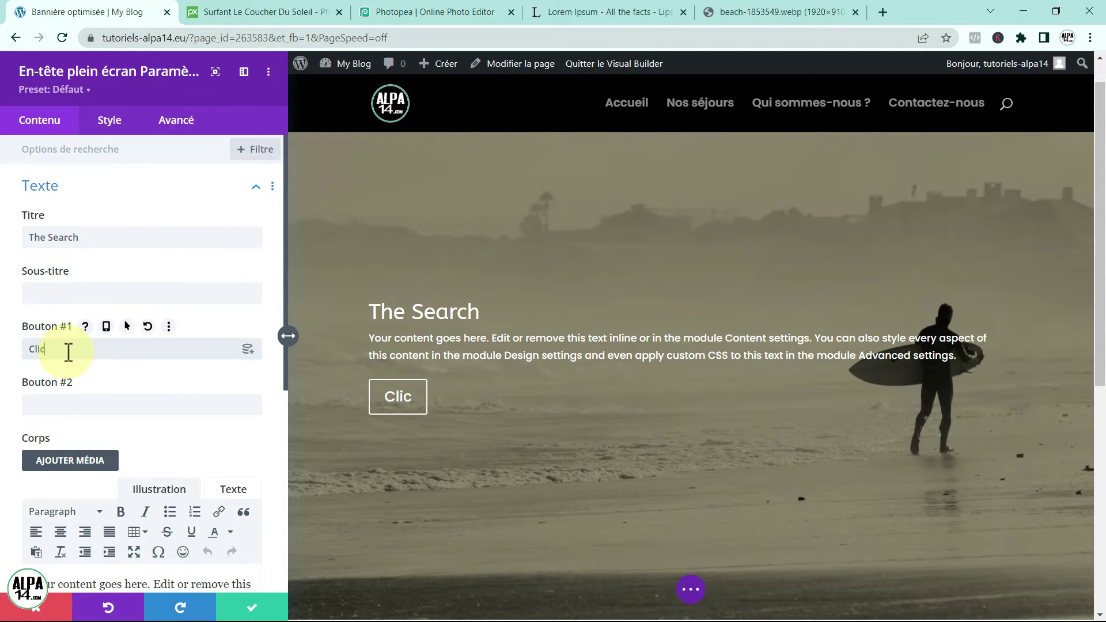
pyautogui.press('BackSpace')
pyautogui.press('BackSpace')
pyautogui.press('BackSpace')
pyautogui.press('BackSpace')
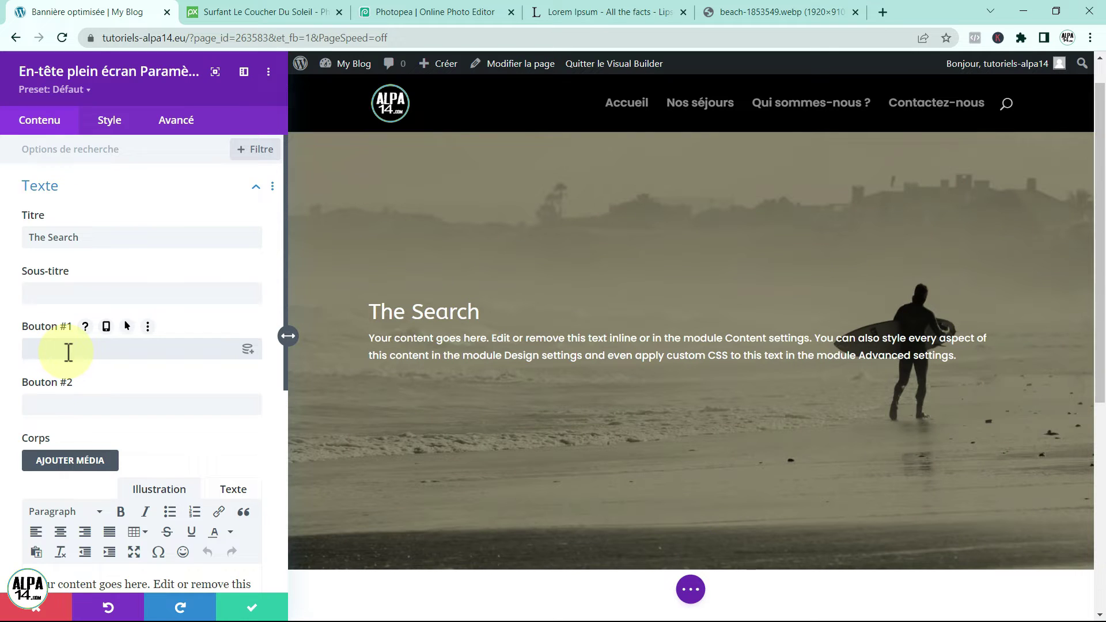
pyautogui.write('Nos')
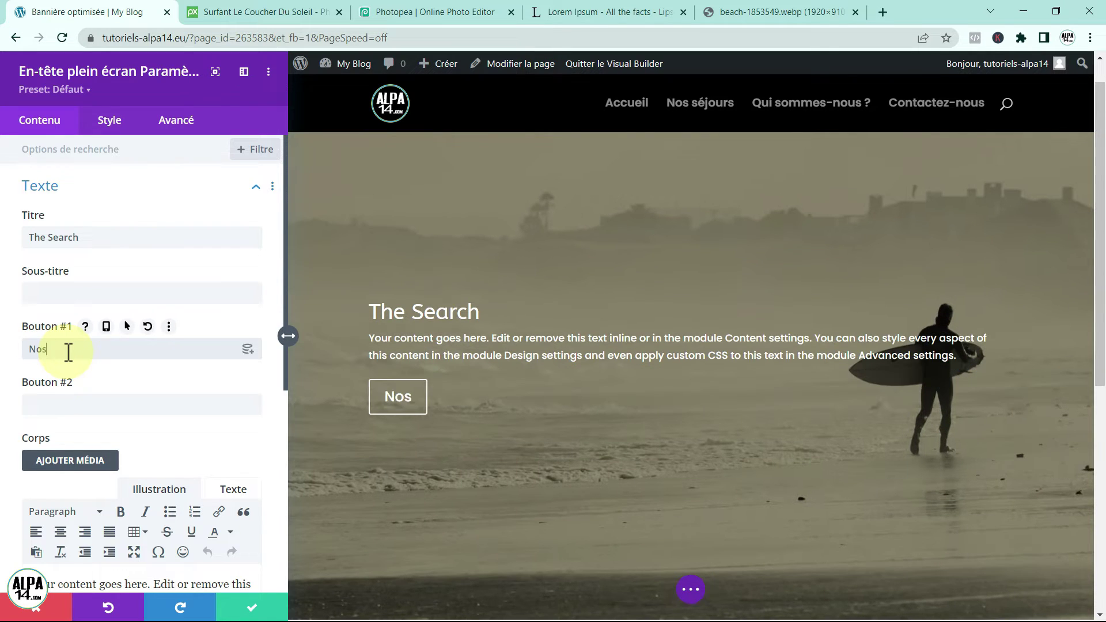
pyautogui.write(' séjours Surf')
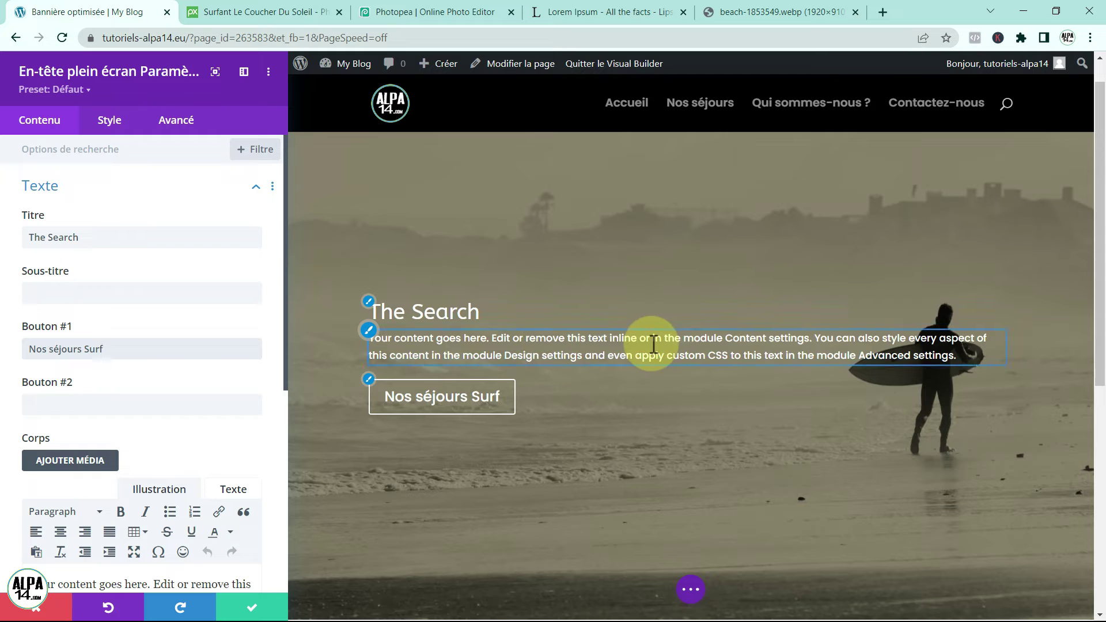
# Replace the header's placeholder body text with "Lorem ipsum dolor sit amet, consectetur adipiscing elit." copied from the open Lorem Ipsum page
pyautogui.scroll(-4, 217, 399)
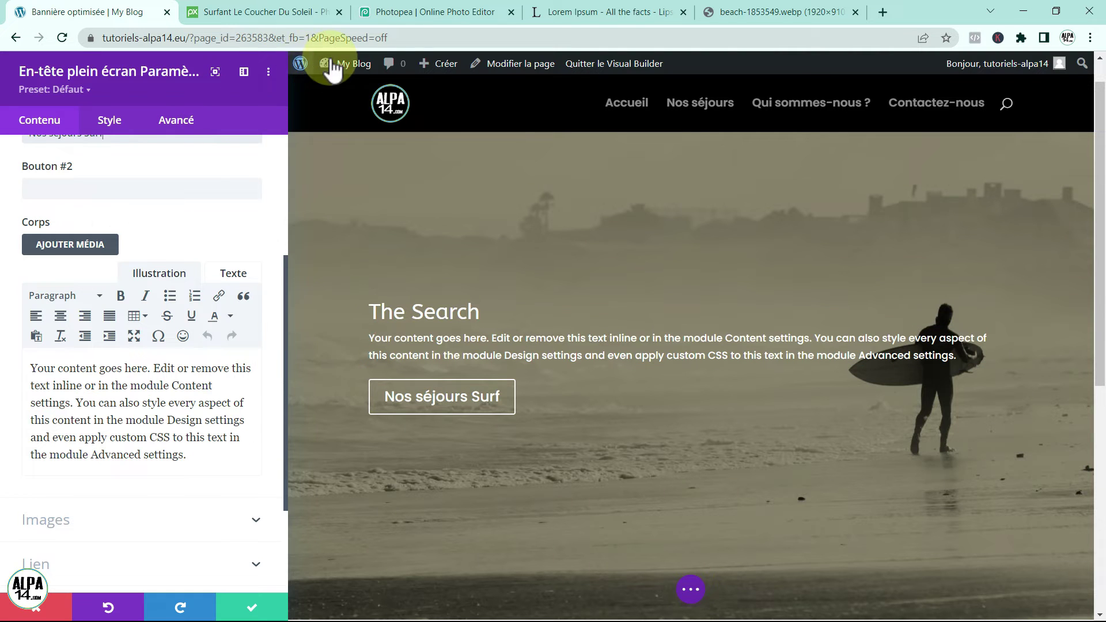
pyautogui.click(576, 12)
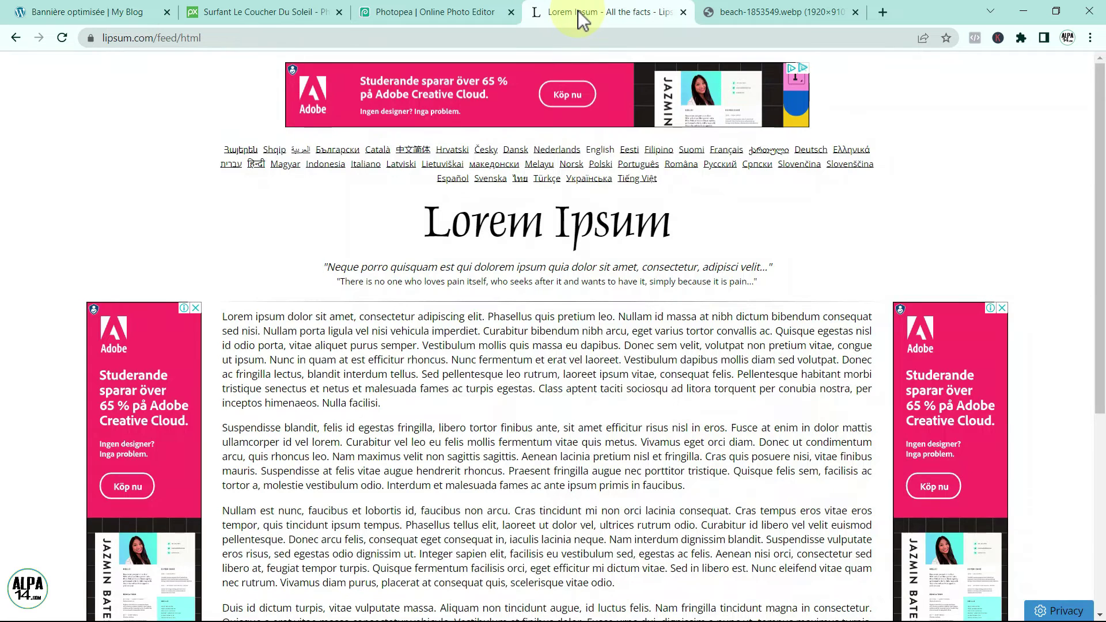
pyautogui.click(223, 316)
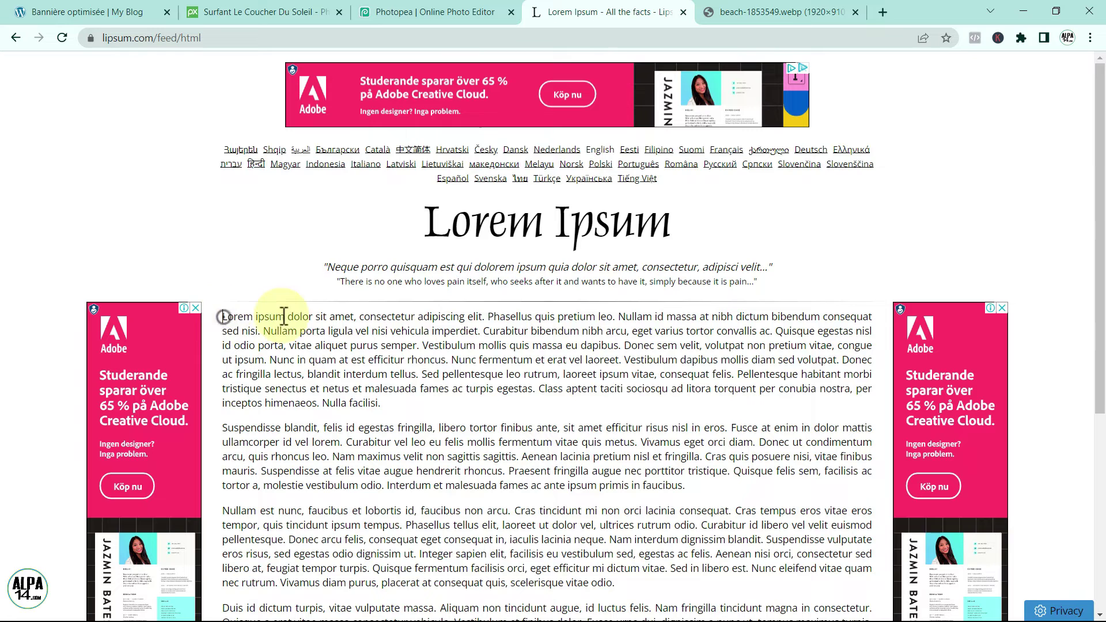
pyautogui.moveTo(284, 316); pyautogui.dragTo(484, 324)
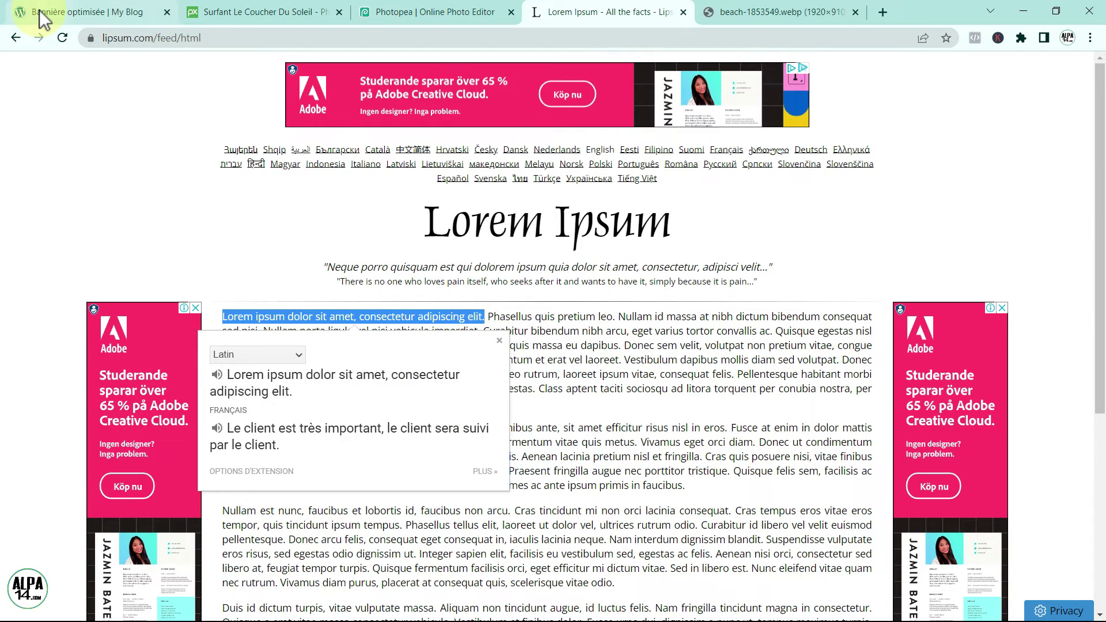
pyautogui.click(23, 11)
pyautogui.moveTo(185, 455); pyautogui.dragTo(13, 352)
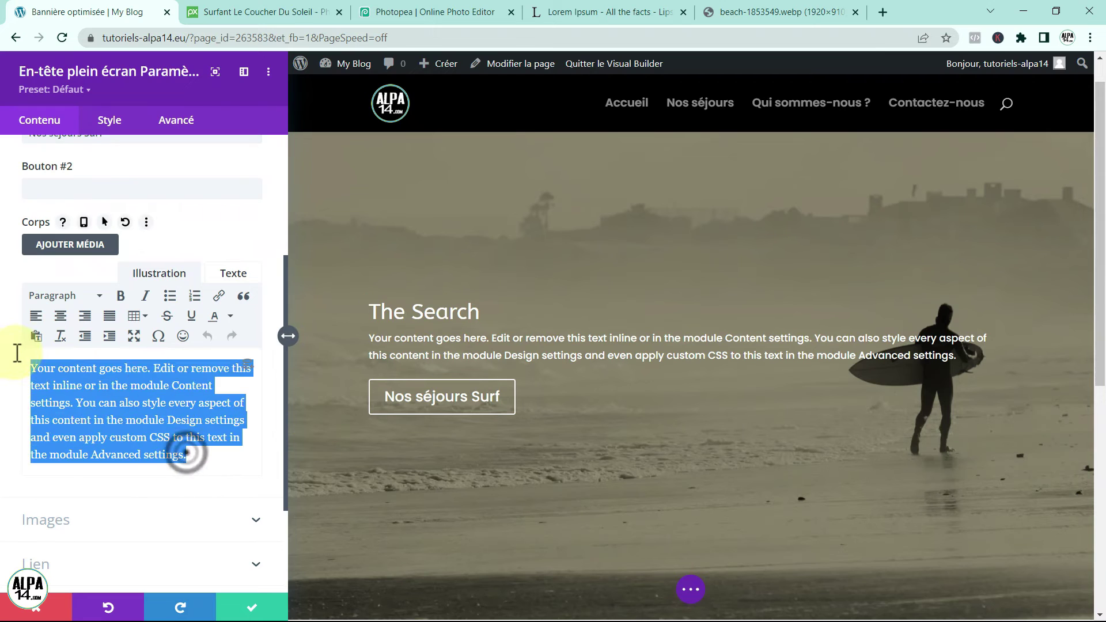
pyautogui.press('Delete')
pyautogui.write('Lorem ipsum dolor sit amet, consectetur adipiscing elit.')
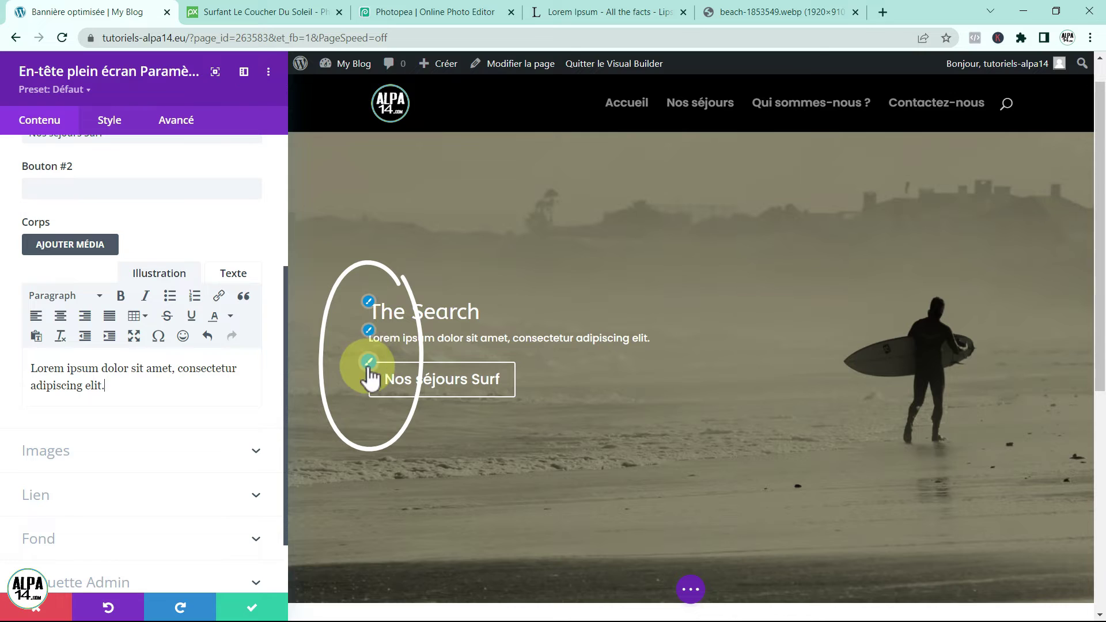
# Centre the header's text and logo alignment in its layout style settings
pyautogui.click(107, 121)
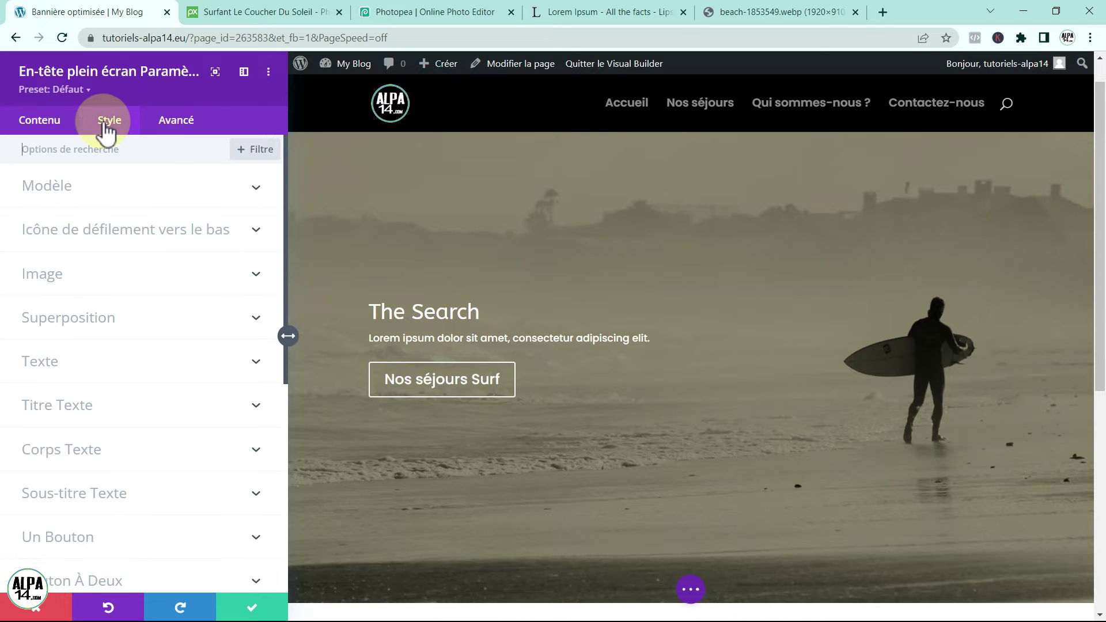
pyautogui.click(46, 187)
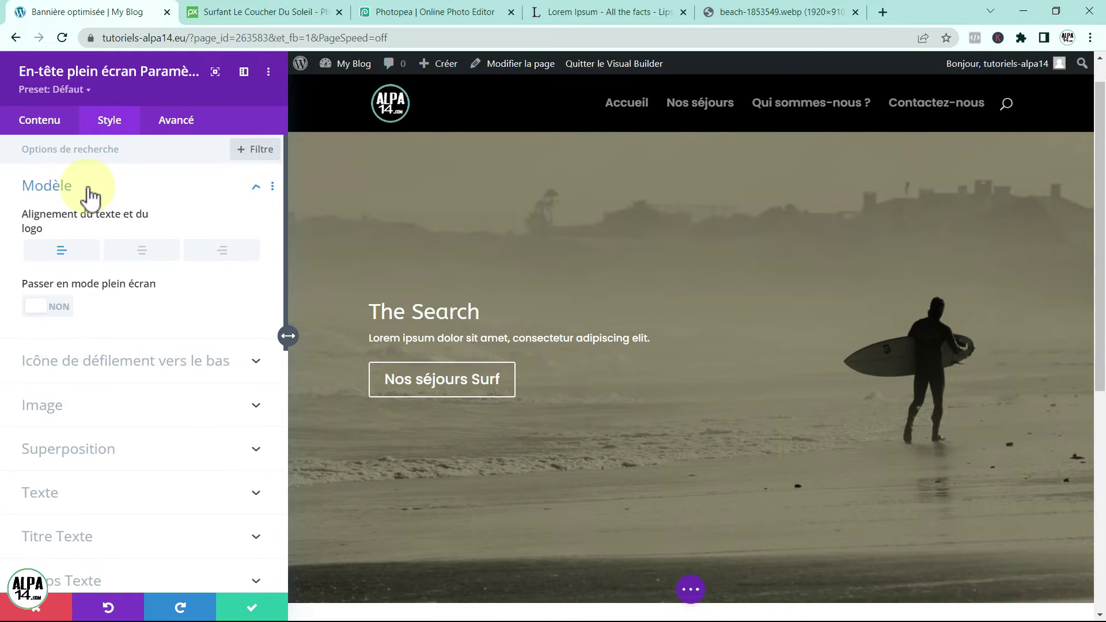
pyautogui.click(141, 254)
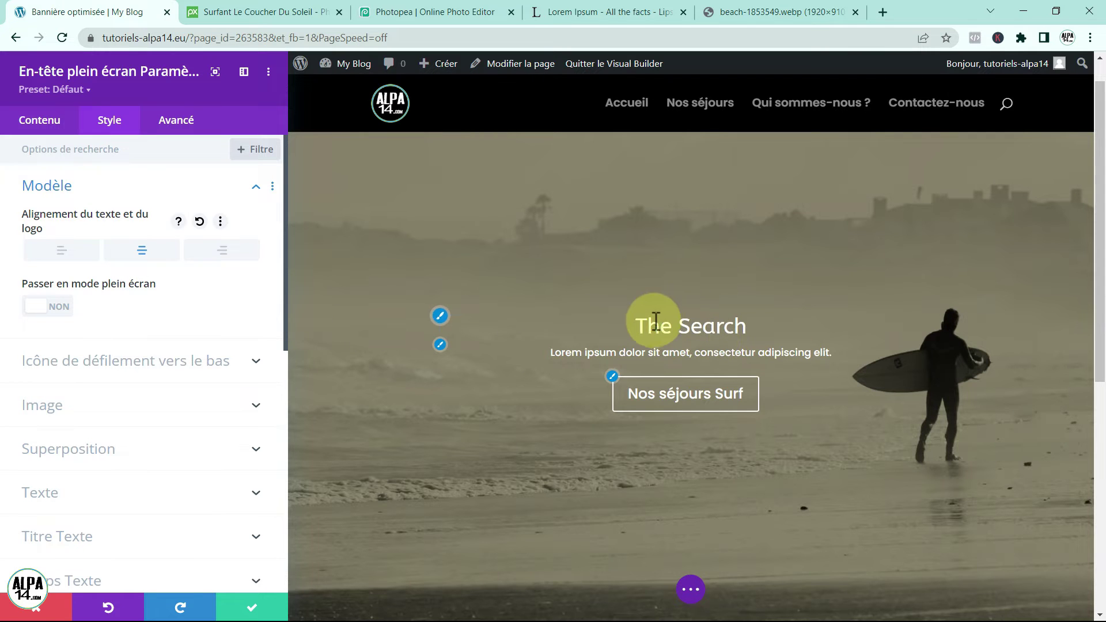
# Keep the title's font weight at Normal and set its text size to 77px
pyautogui.click(440, 316)
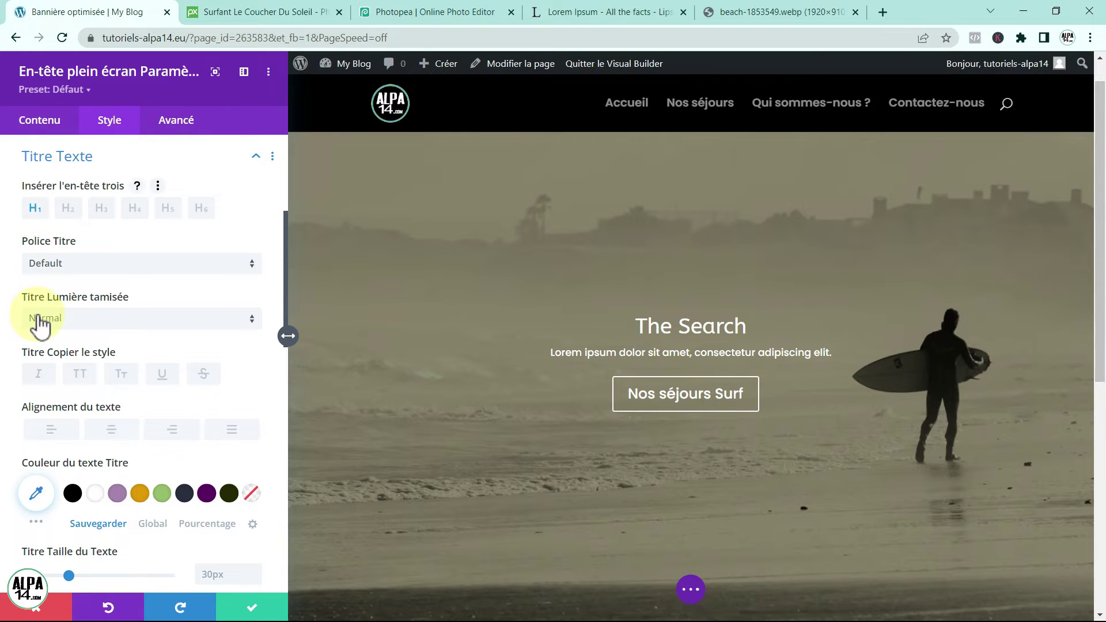
pyautogui.click(250, 315)
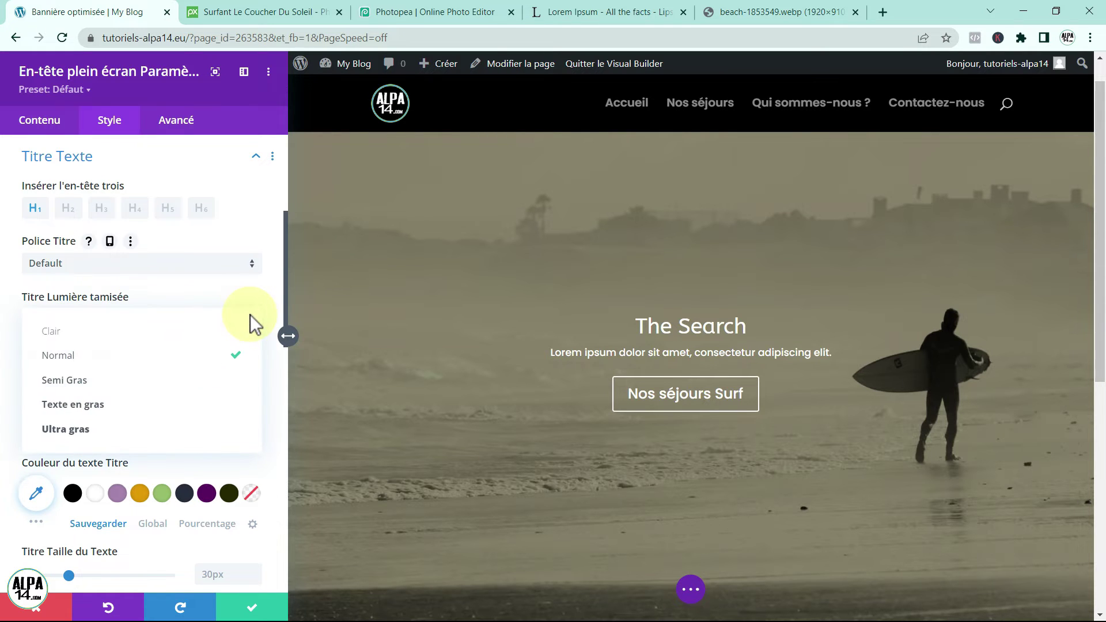
pyautogui.click(124, 350)
pyautogui.scroll(-4, 126, 350)
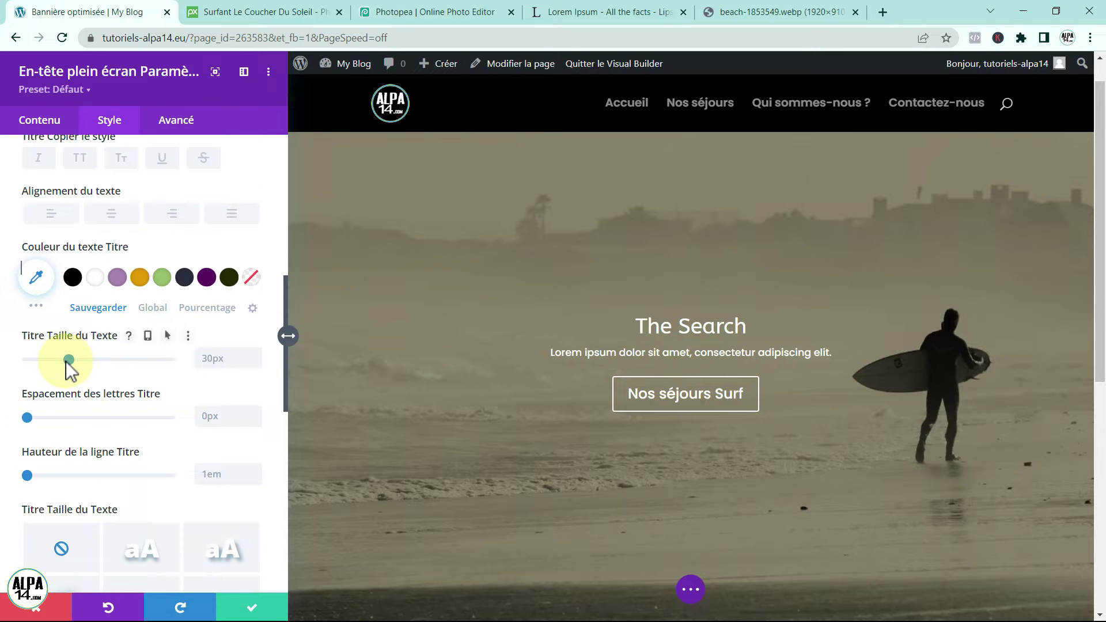
pyautogui.moveTo(65, 361); pyautogui.dragTo(138, 375)
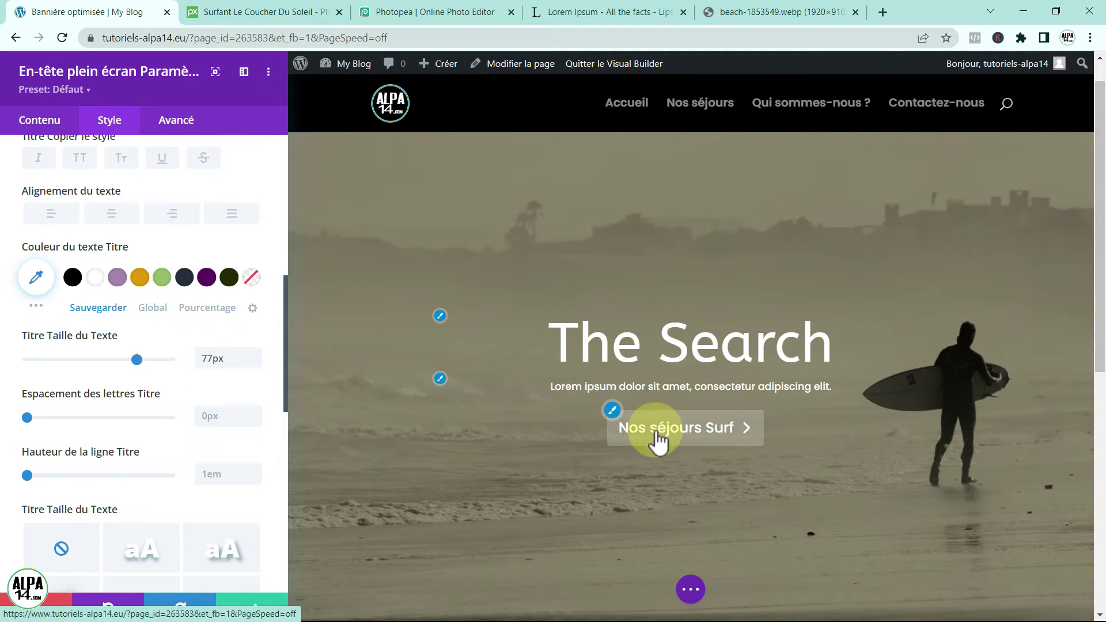
# Enable custom styles for the header's first button and give it a black background
pyautogui.click(612, 411)
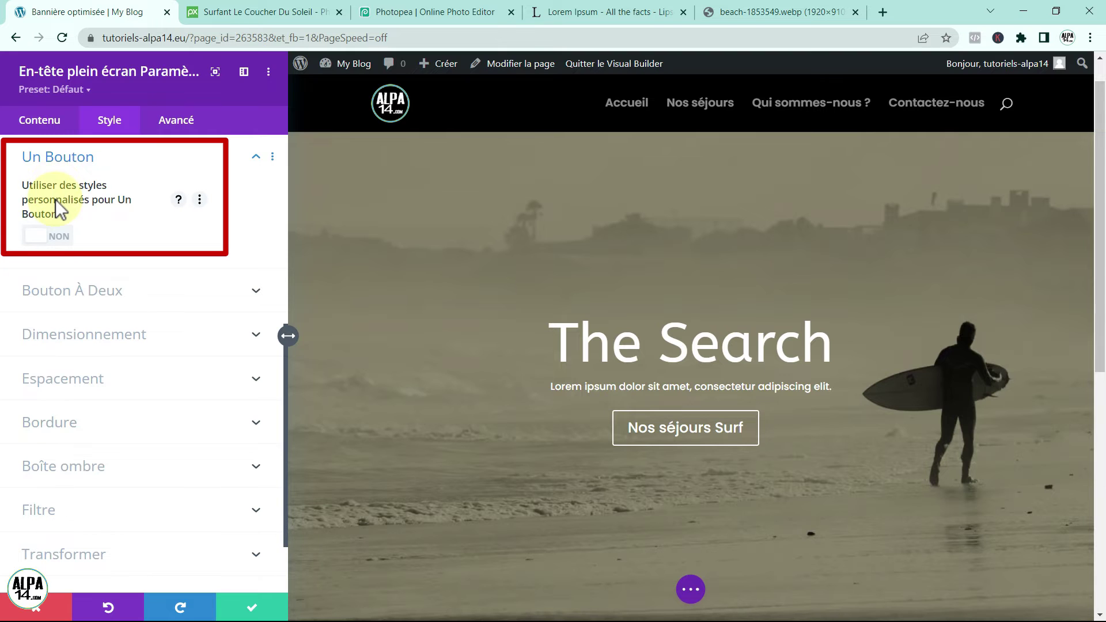
pyautogui.click(60, 236)
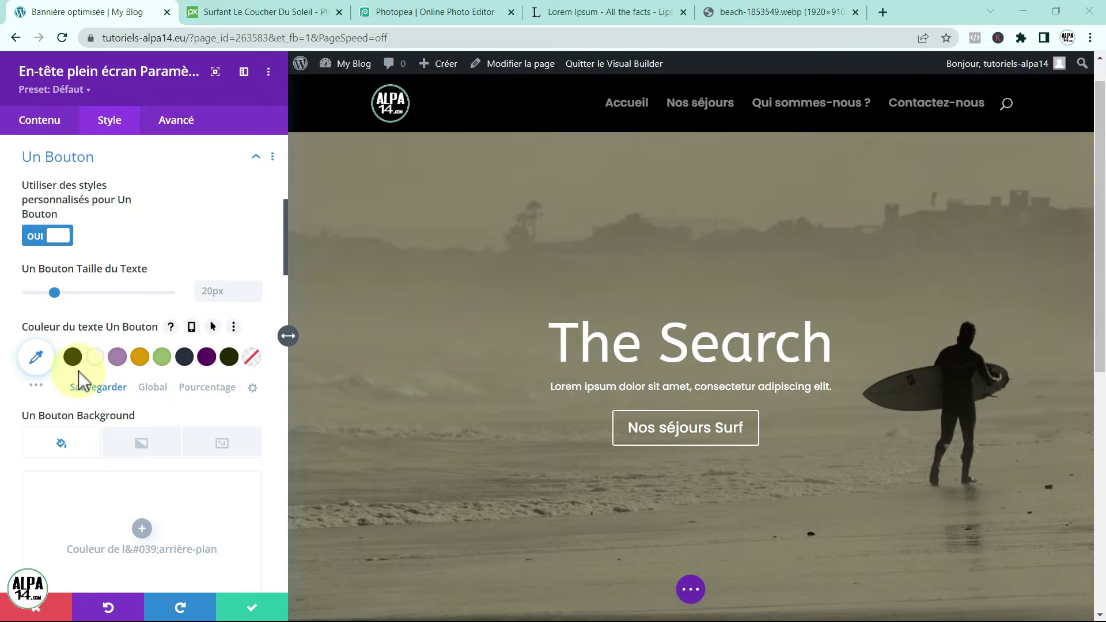
pyautogui.click(287, 260)
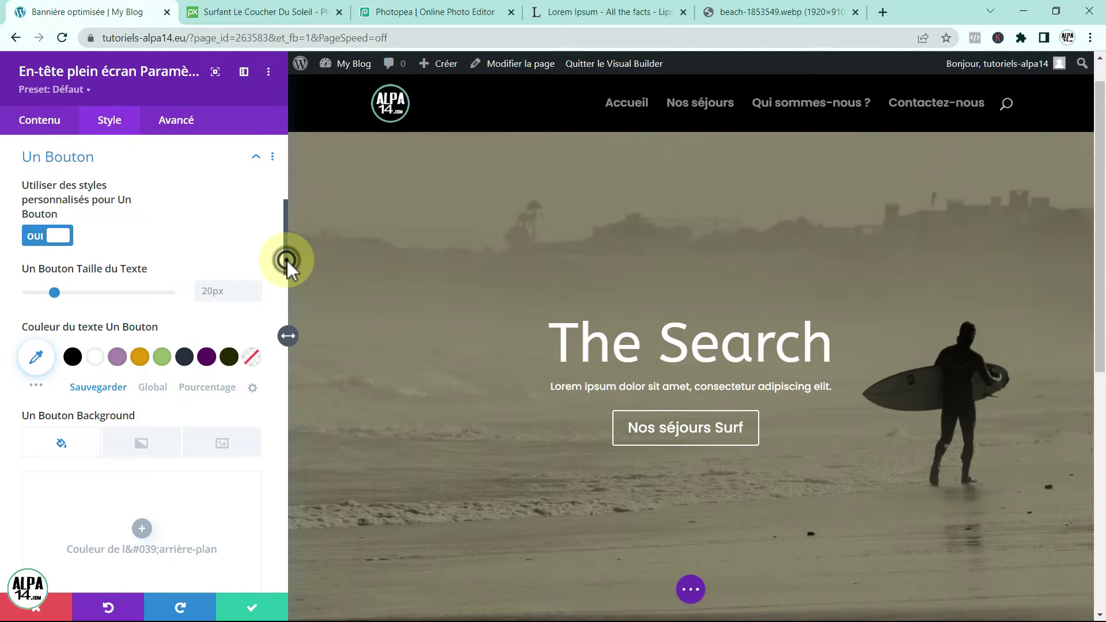
pyautogui.moveTo(287, 260); pyautogui.dragTo(286, 295)
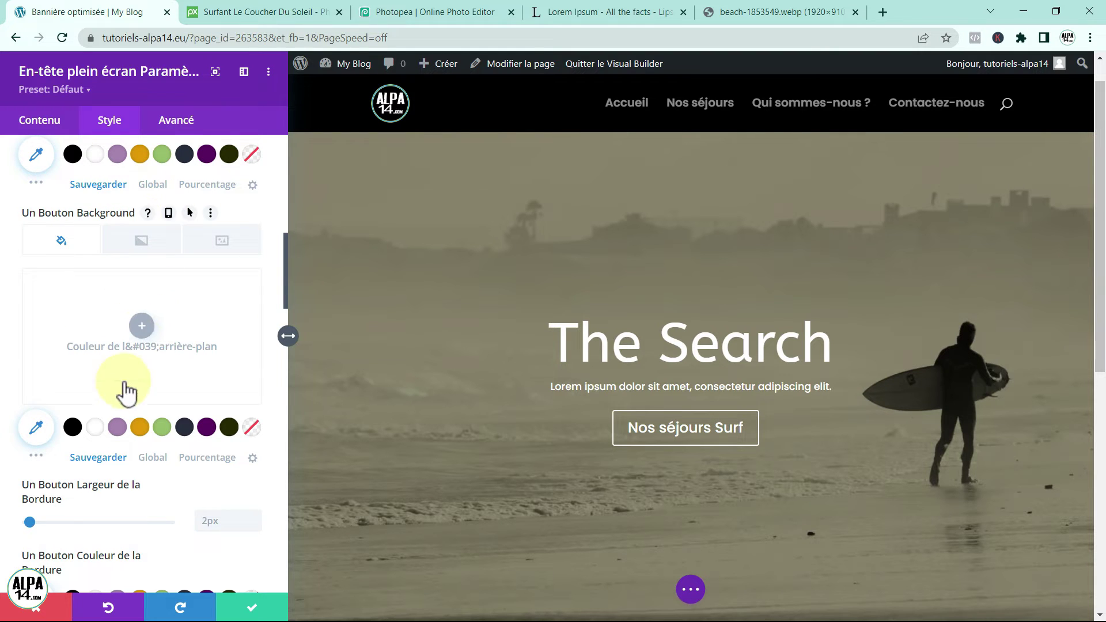
pyautogui.click(74, 429)
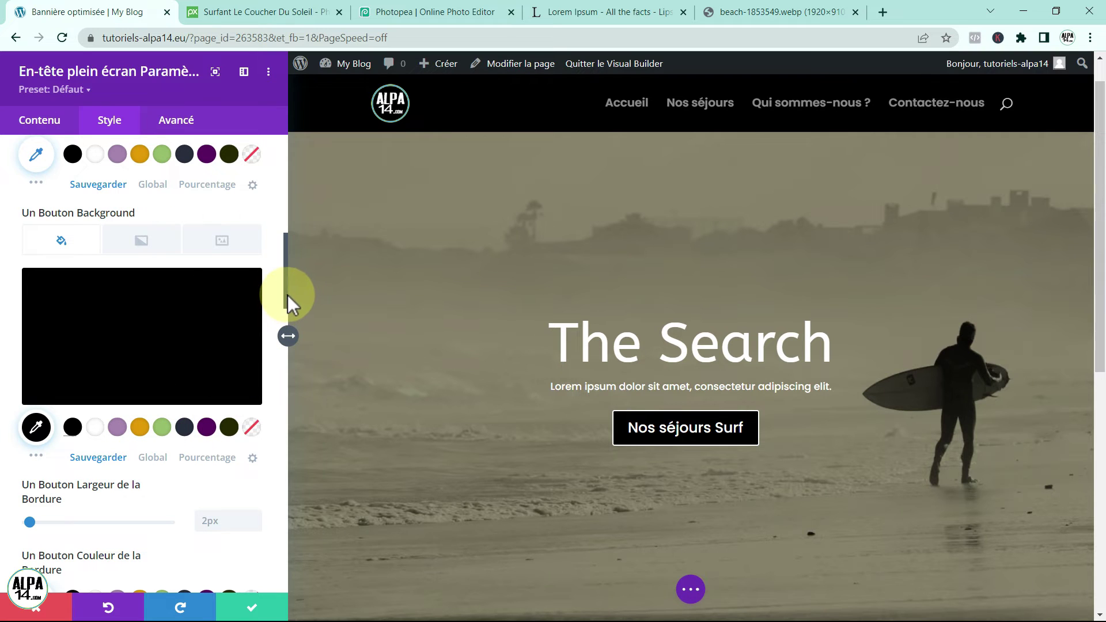
# Give the first button an orange background for its hover state, then return the background setting to the desktop state
pyautogui.moveTo(288, 296); pyautogui.dragTo(293, 275)
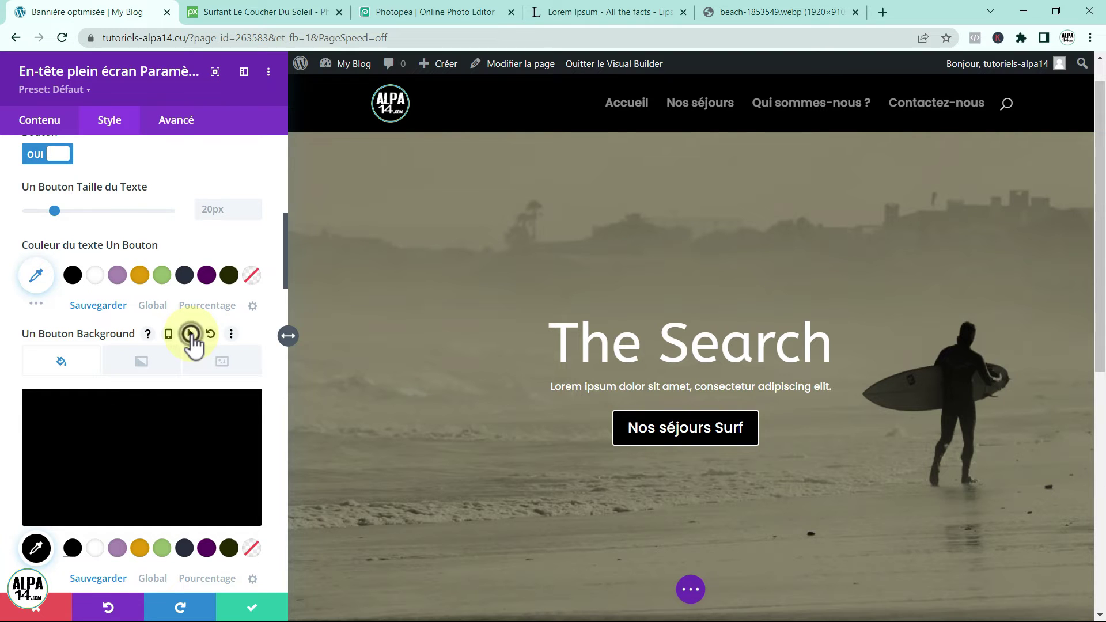
pyautogui.click(190, 334)
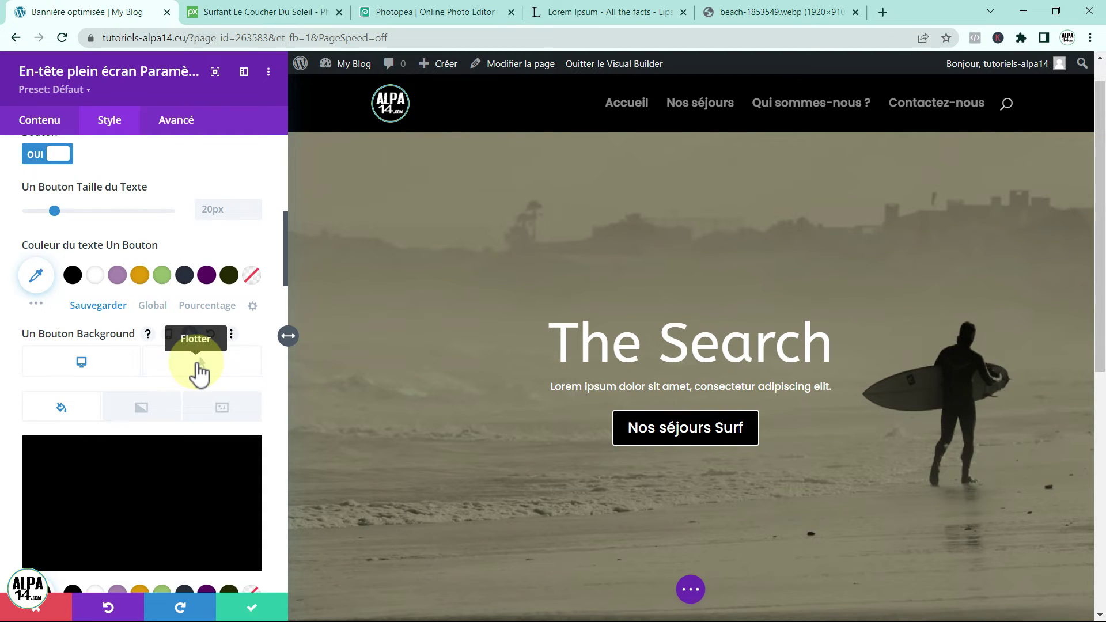
pyautogui.click(199, 365)
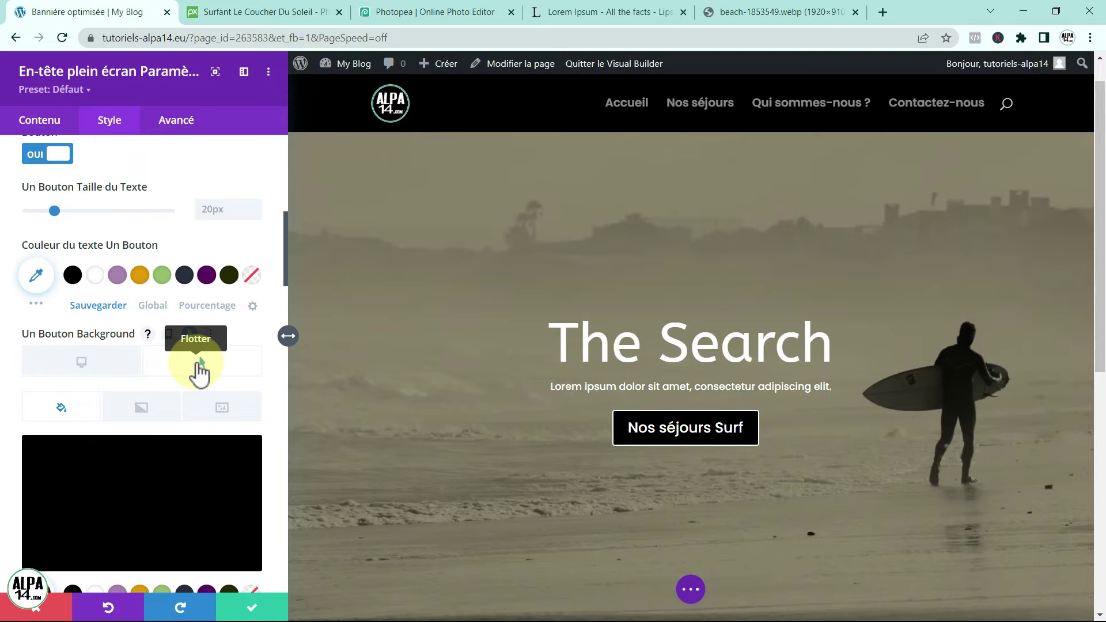
pyautogui.click(286, 262)
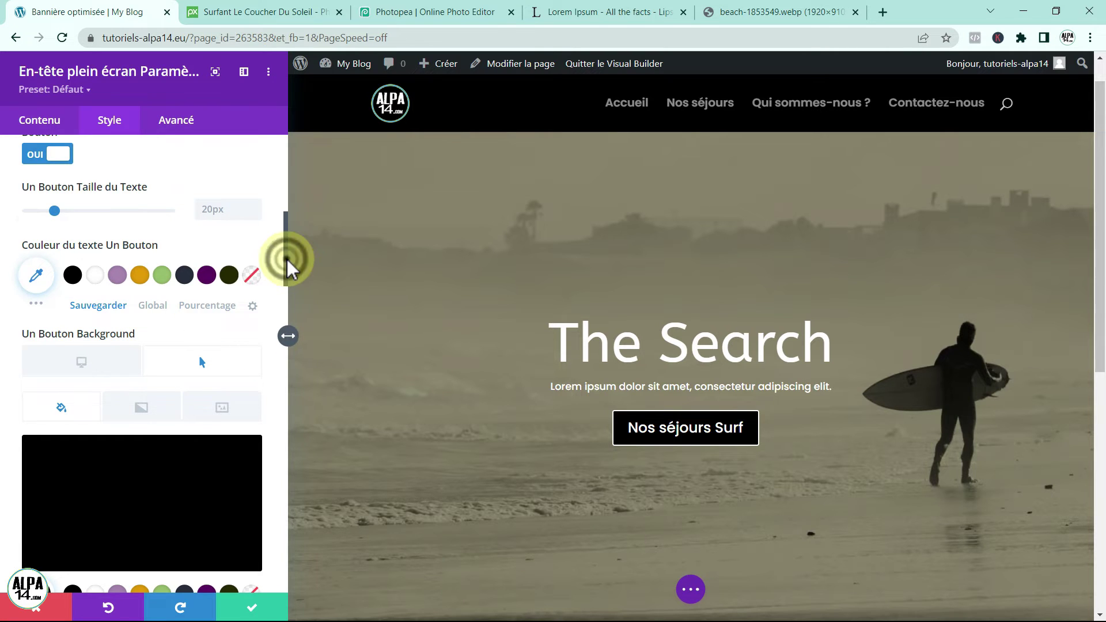
pyautogui.moveTo(288, 267); pyautogui.dragTo(288, 281)
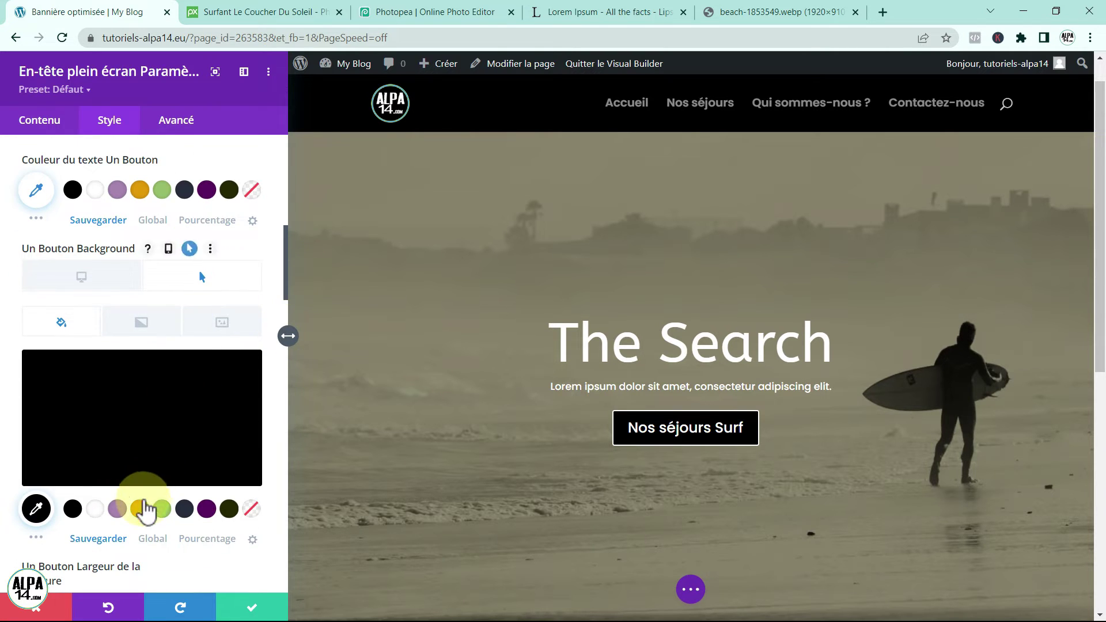
pyautogui.click(141, 508)
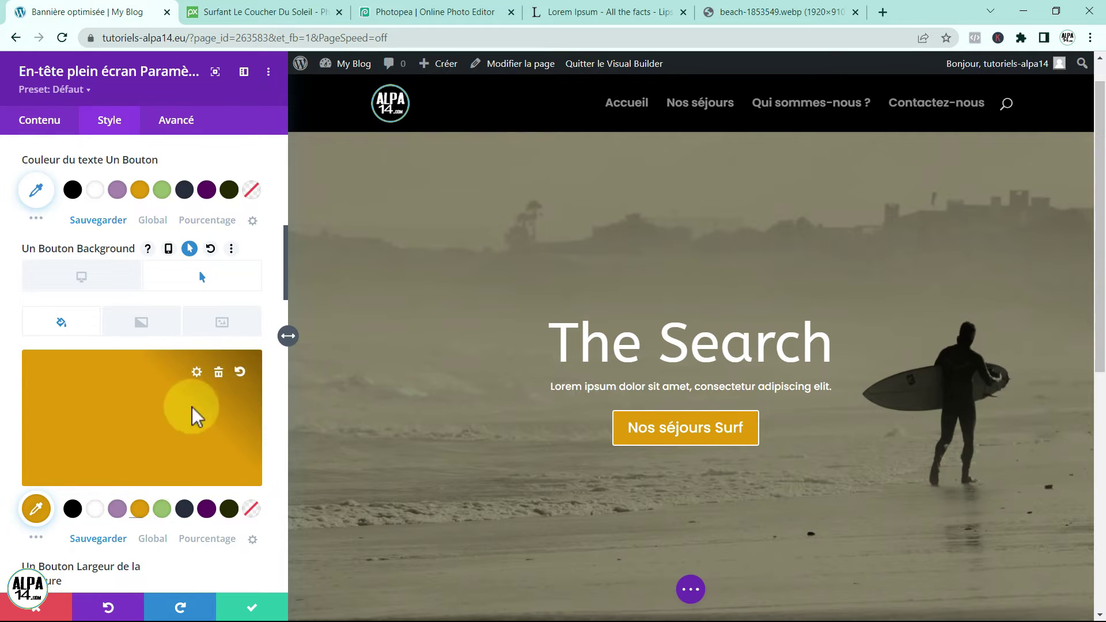
pyautogui.click(81, 278)
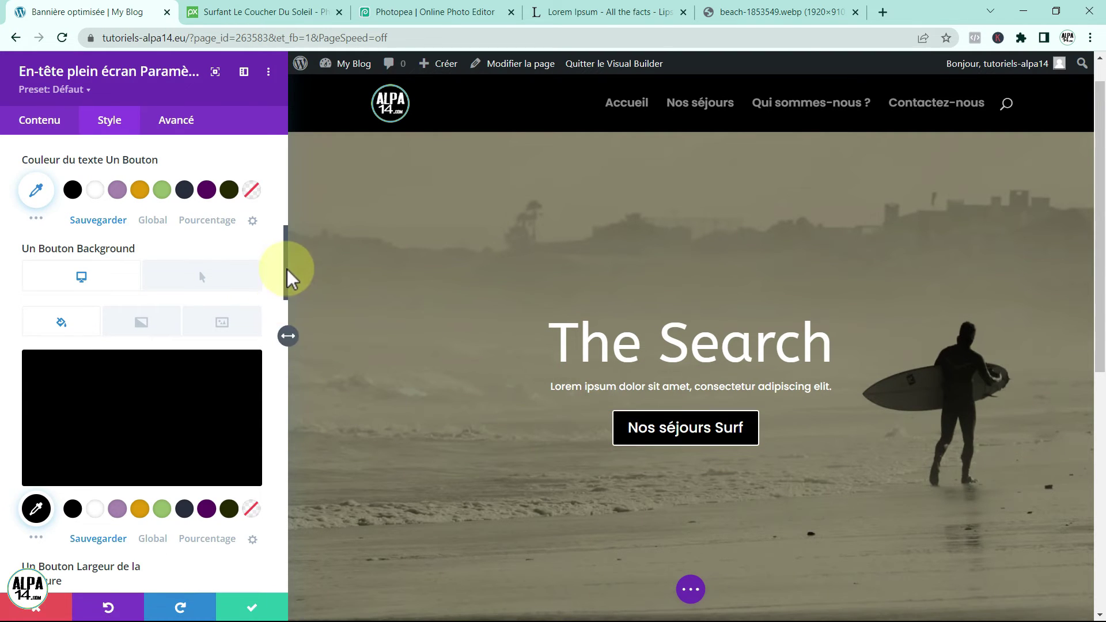
# Set the button's hover border colour to white #ffffff and return the border setting to the desktop state
pyautogui.moveTo(287, 268); pyautogui.dragTo(289, 299)
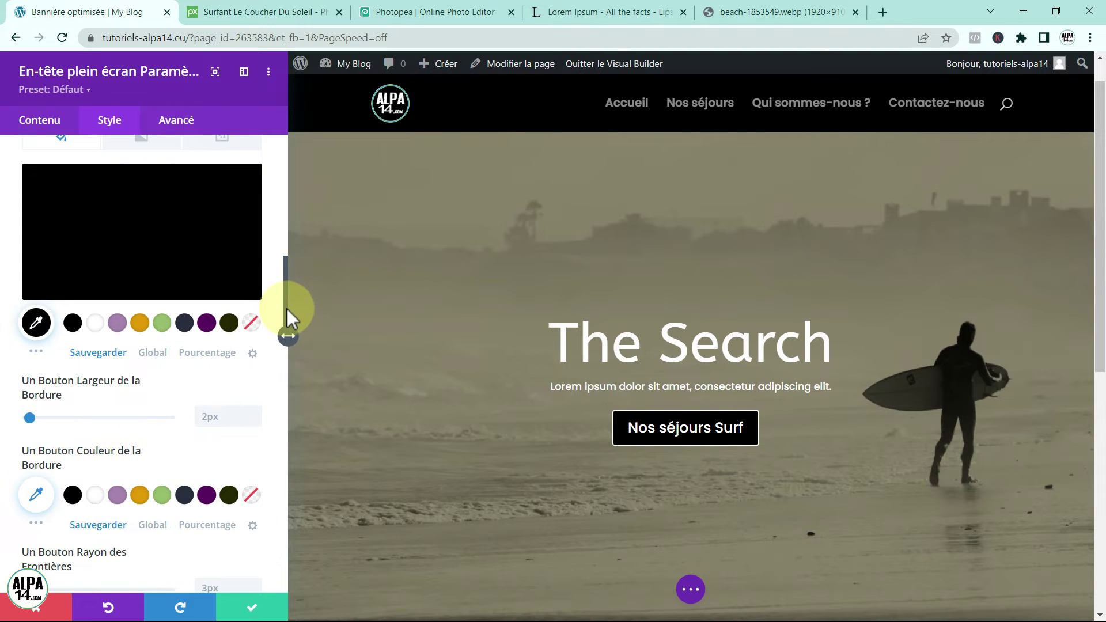
pyautogui.moveTo(287, 308); pyautogui.dragTo(288, 319)
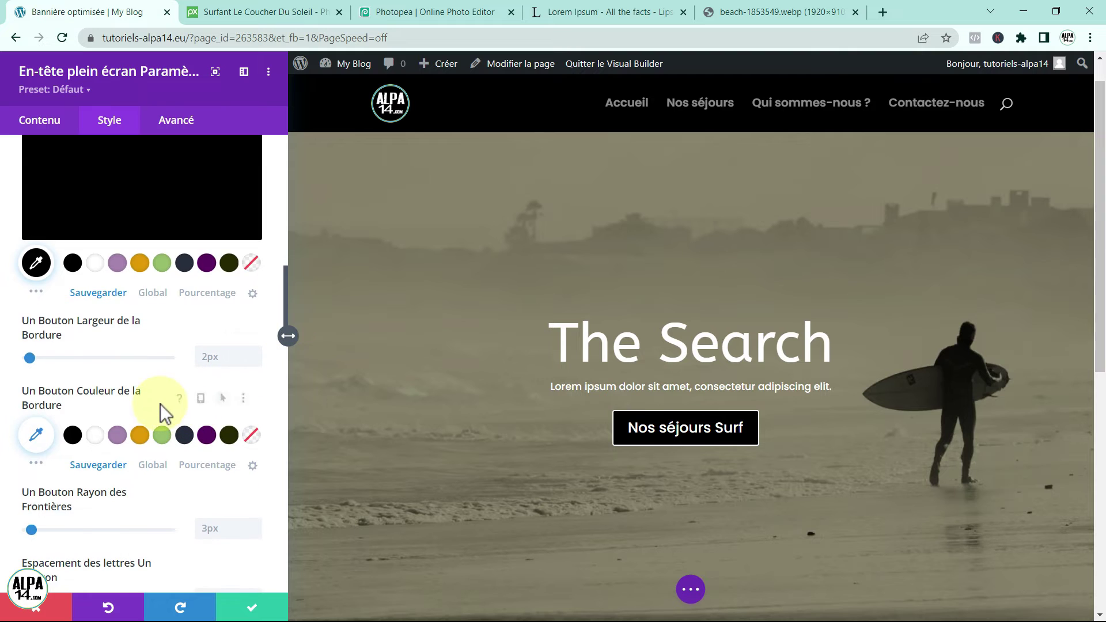
pyautogui.click(219, 399)
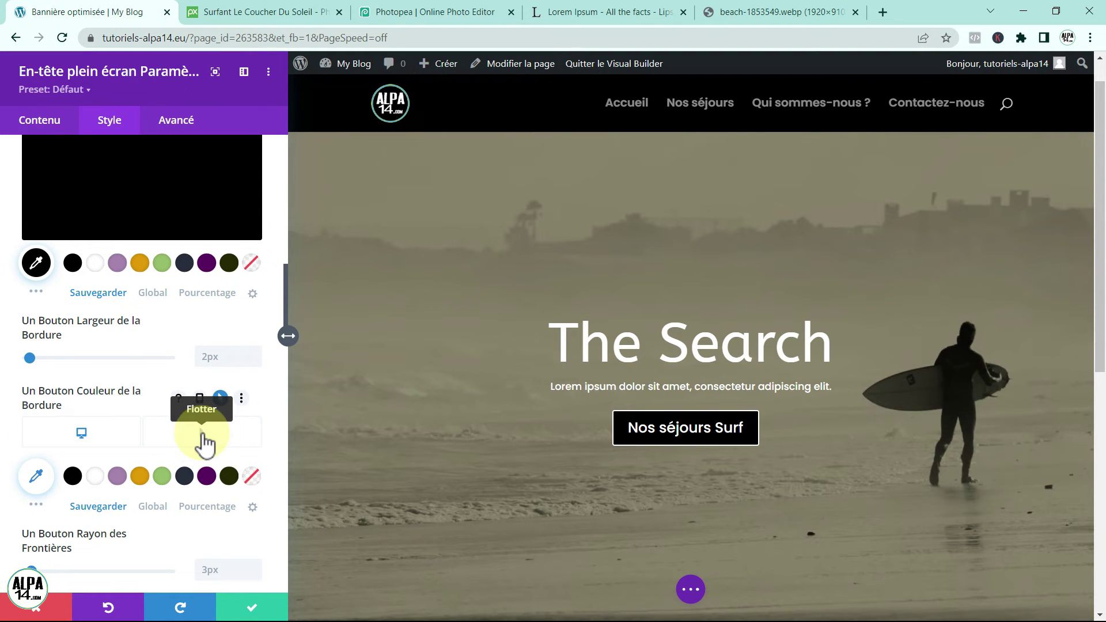
pyautogui.click(202, 433)
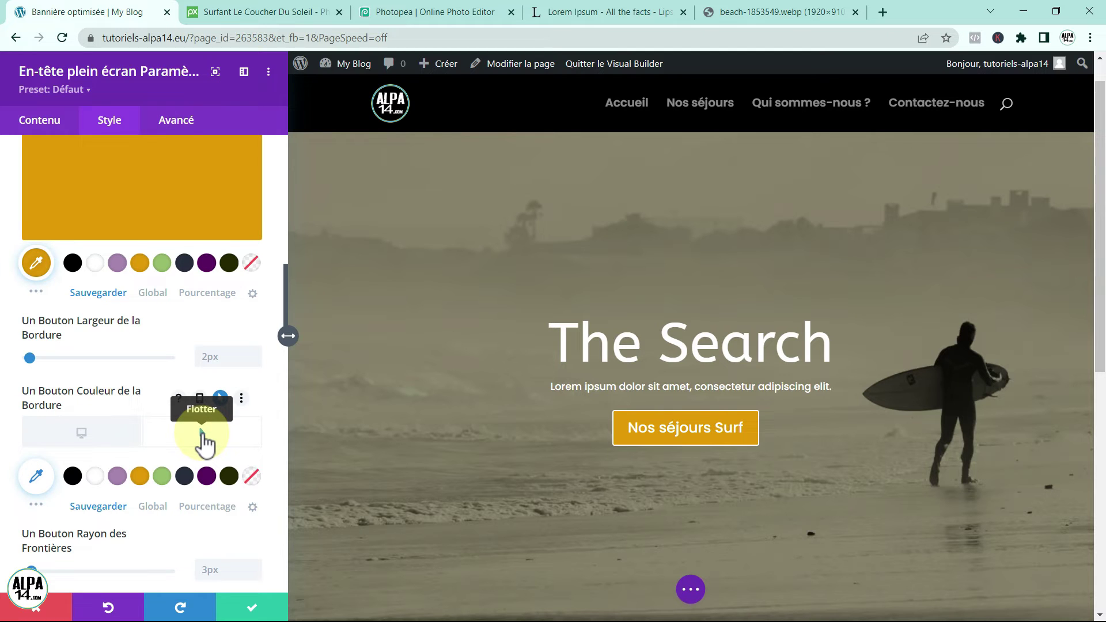
pyautogui.click(96, 478)
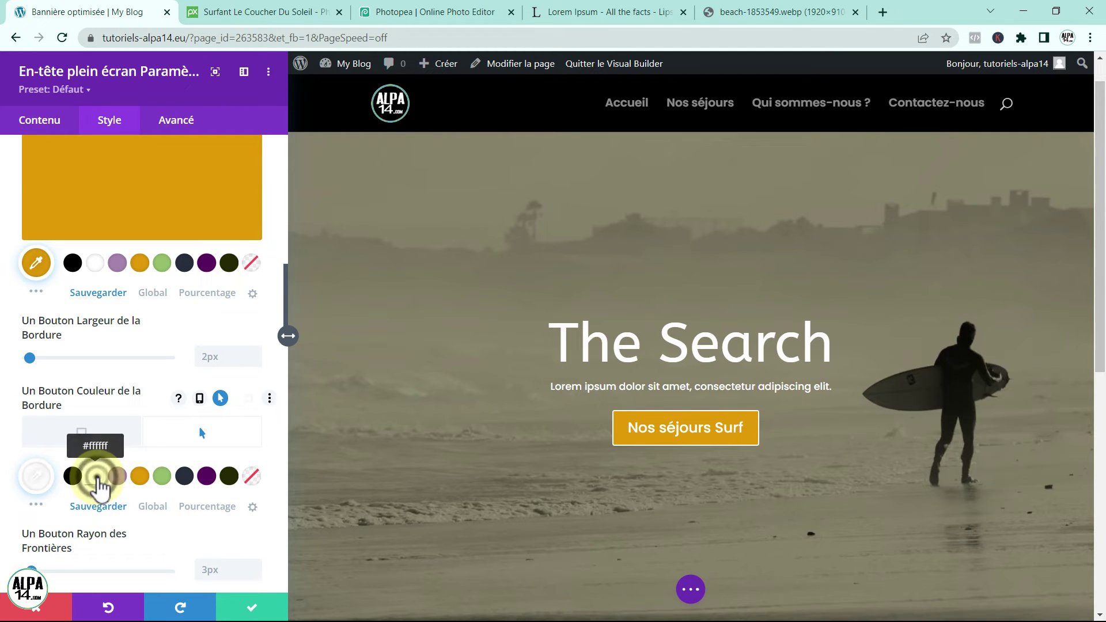
pyautogui.click(114, 432)
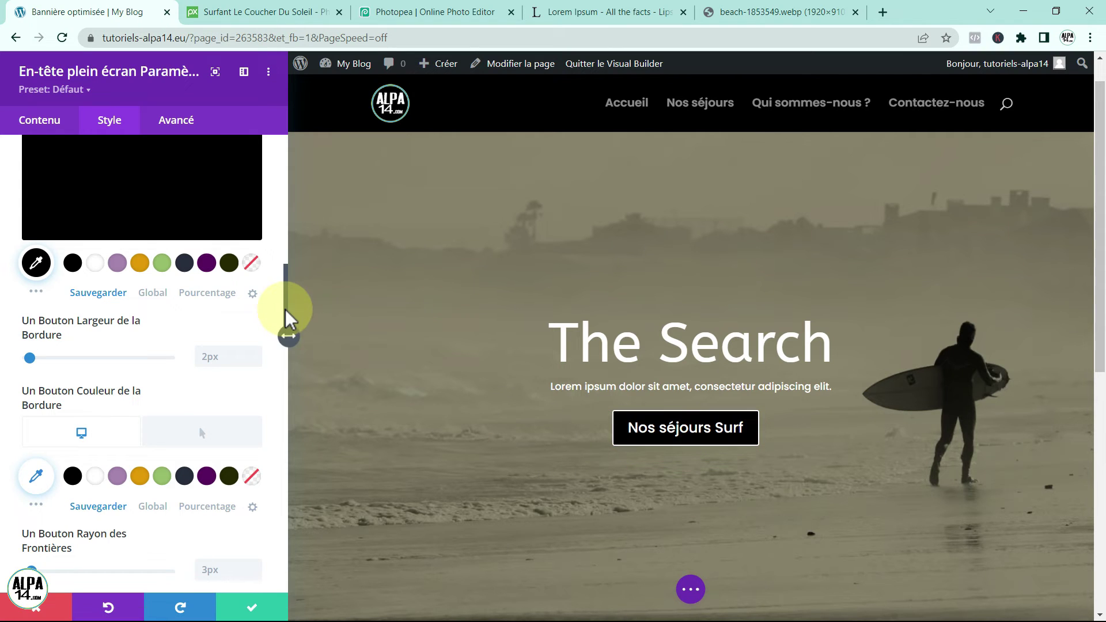
# Set the first button's border radius to 54px and its text size to 25px
pyautogui.moveTo(288, 315); pyautogui.dragTo(291, 330)
pyautogui.scroll(-1, 291, 330)
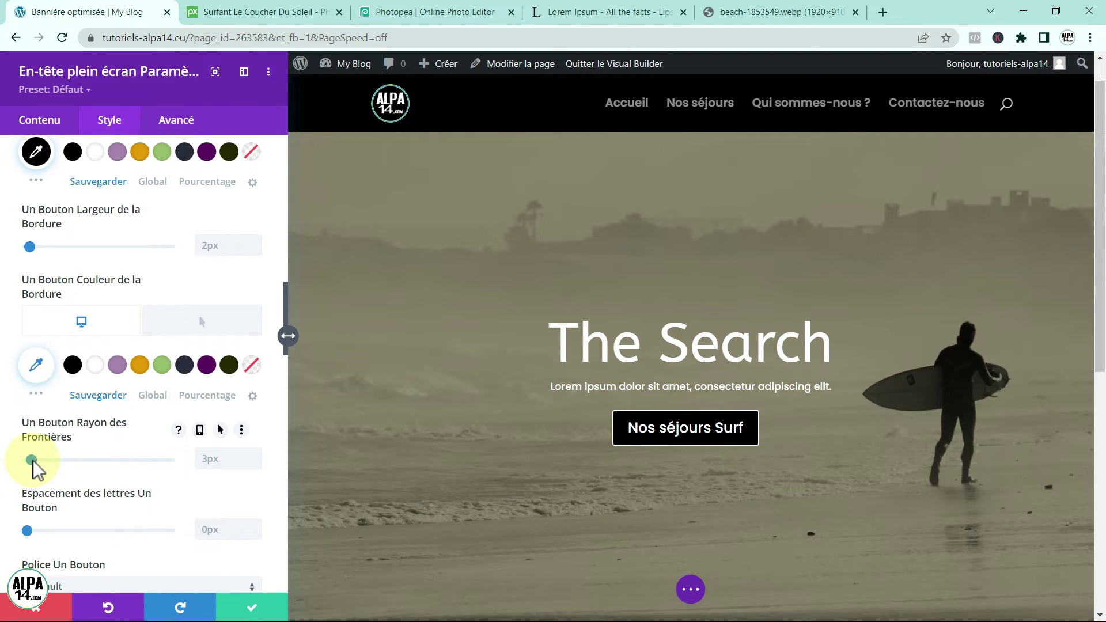
pyautogui.moveTo(33, 460); pyautogui.dragTo(105, 468)
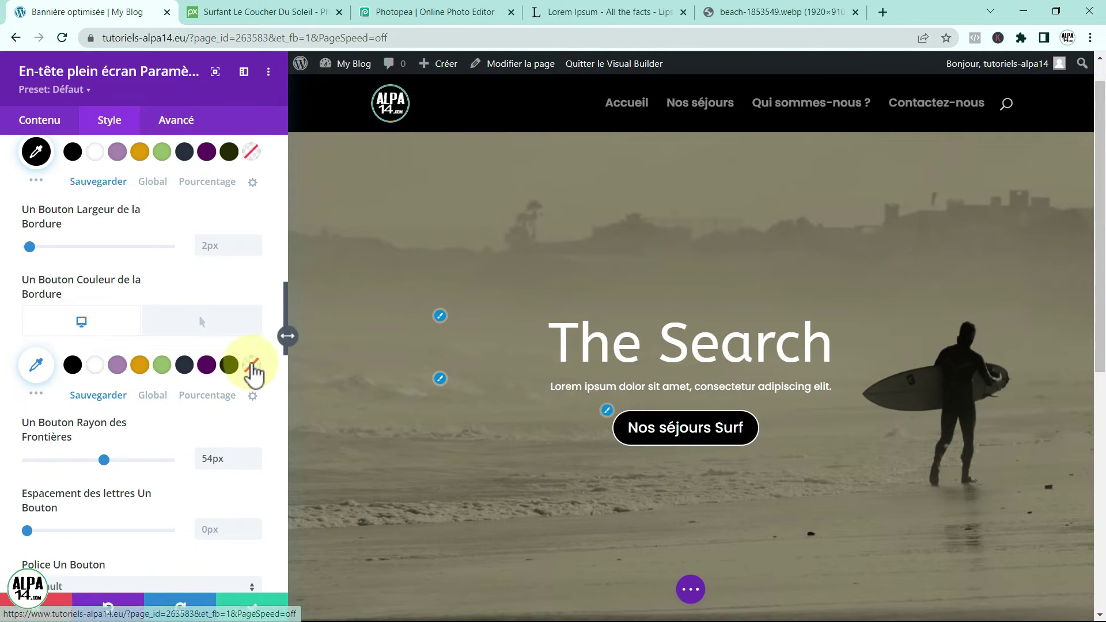
pyautogui.moveTo(286, 312); pyautogui.dragTo(298, 230)
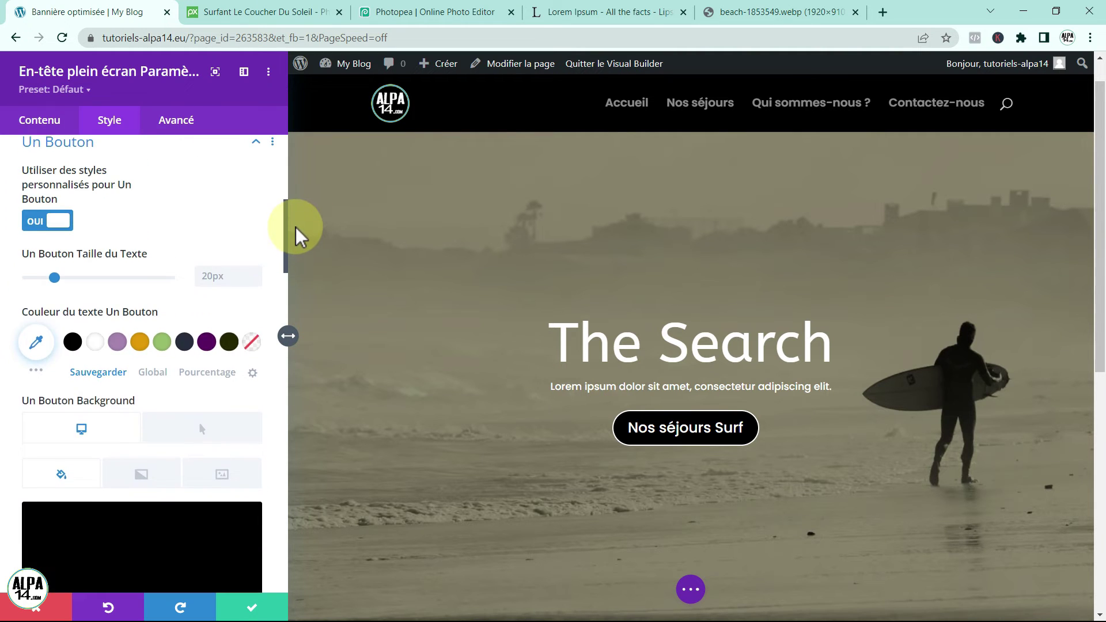
pyautogui.moveTo(54, 294); pyautogui.dragTo(61, 295)
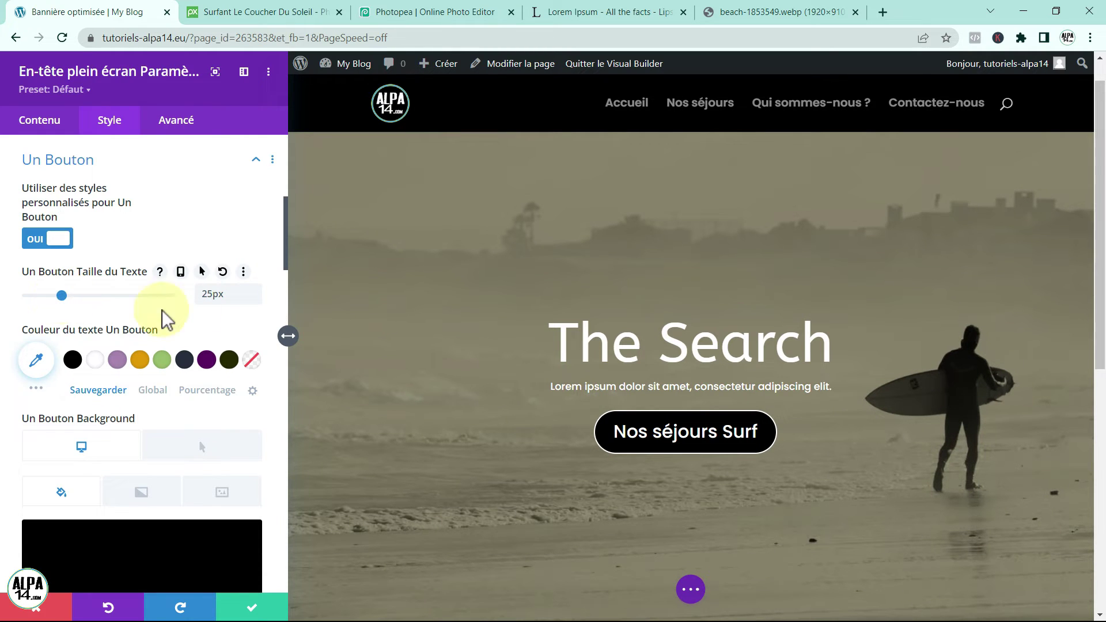
# Turn on the scroll-down button for the full-width header
pyautogui.click(256, 164)
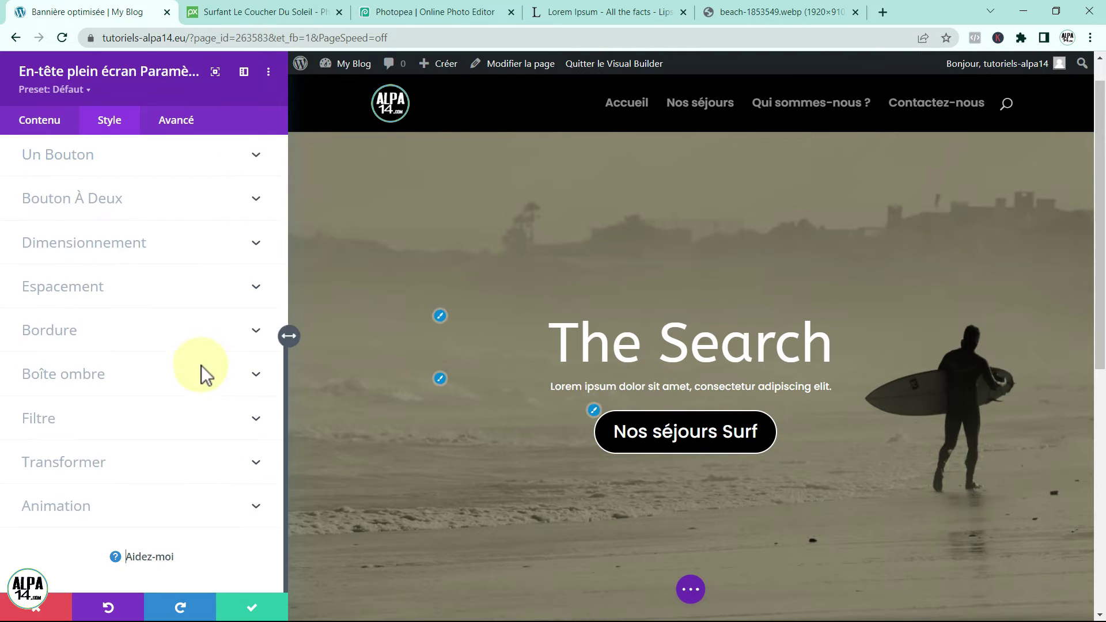
pyautogui.scroll(3, 119, 400)
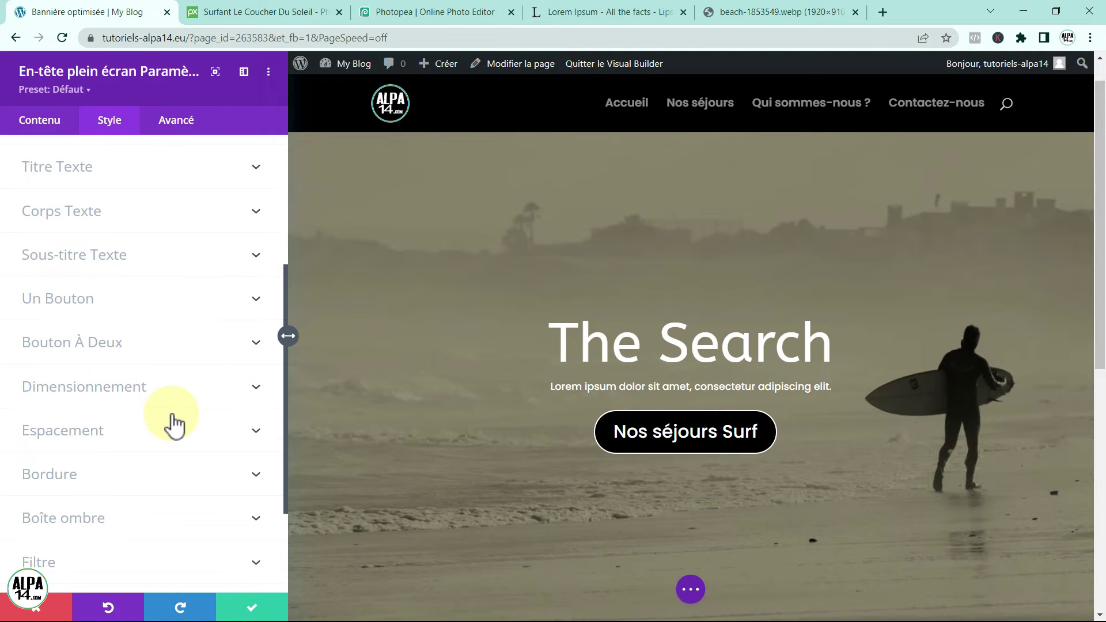
pyautogui.scroll(3, 182, 468)
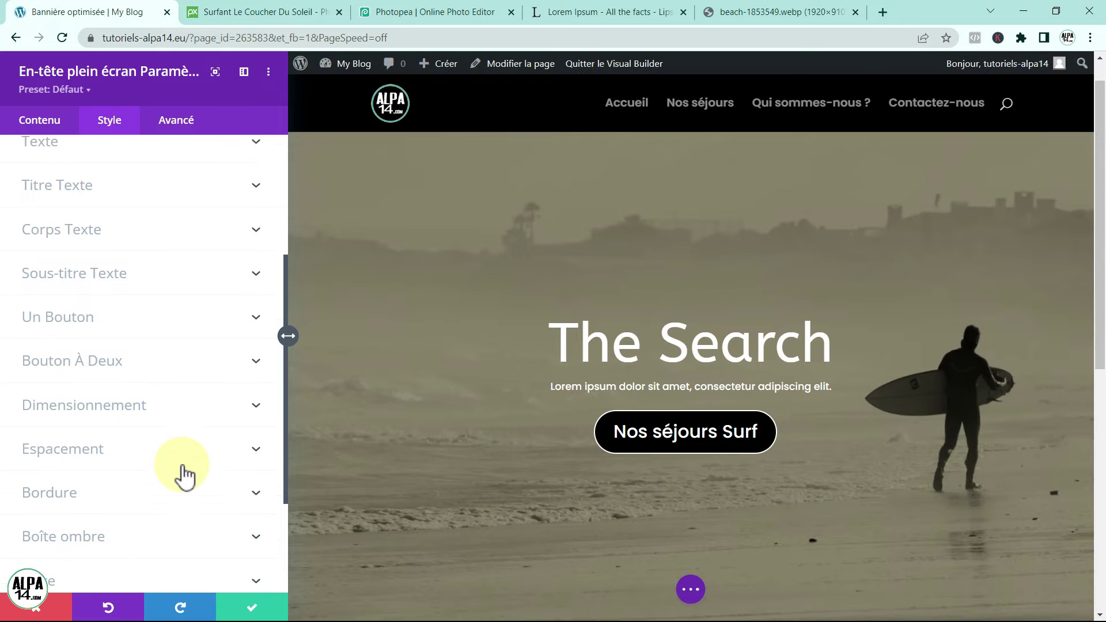
pyautogui.scroll(2, 185, 476)
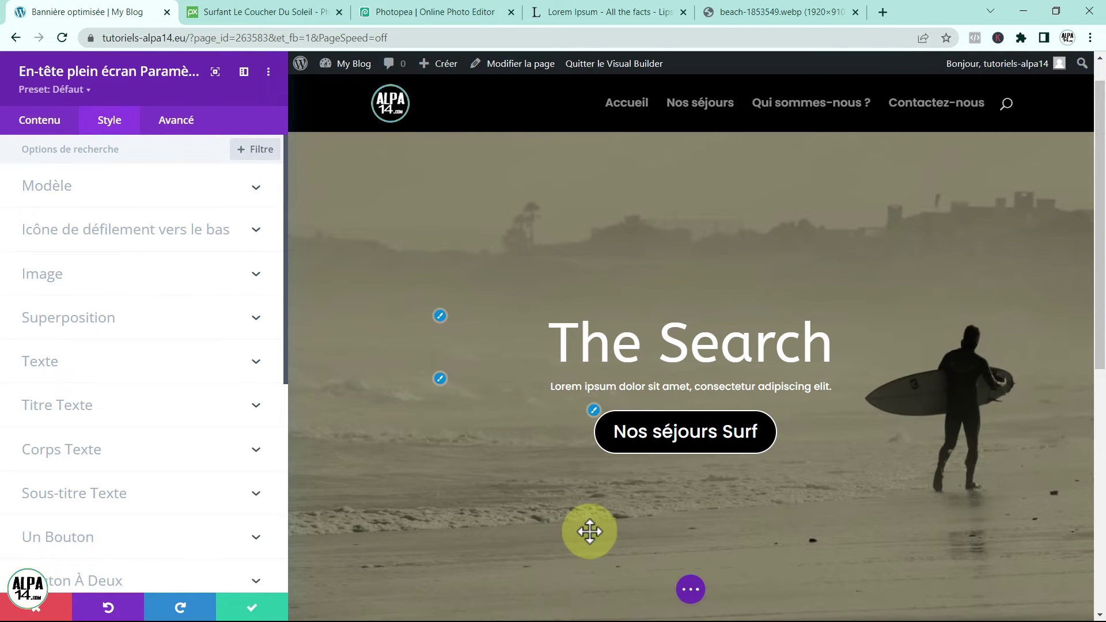
pyautogui.click(206, 229)
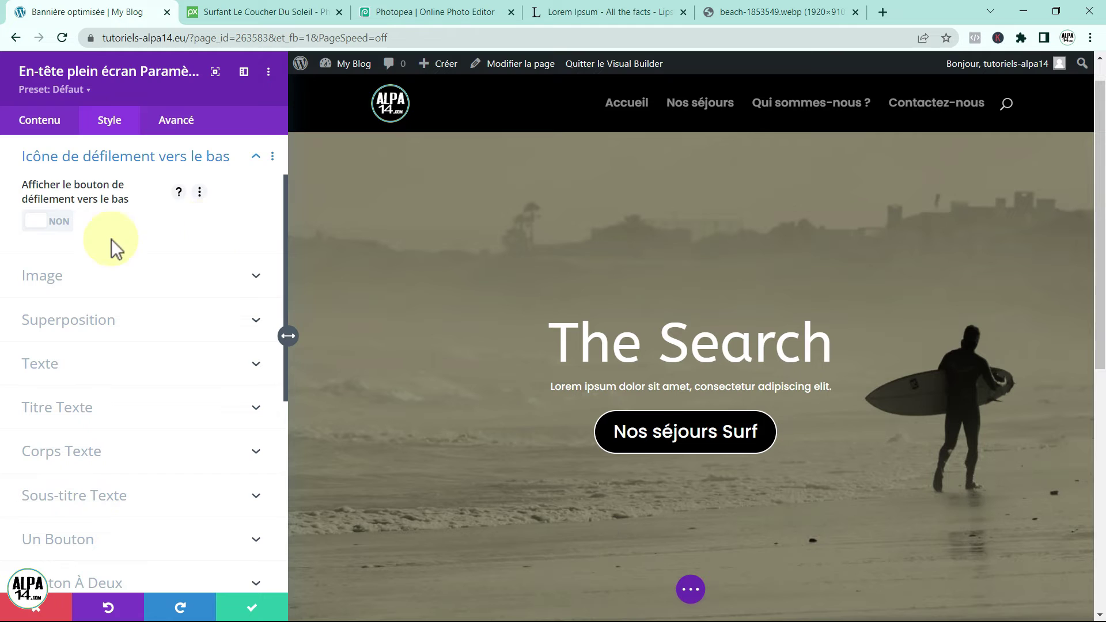
pyautogui.click(56, 222)
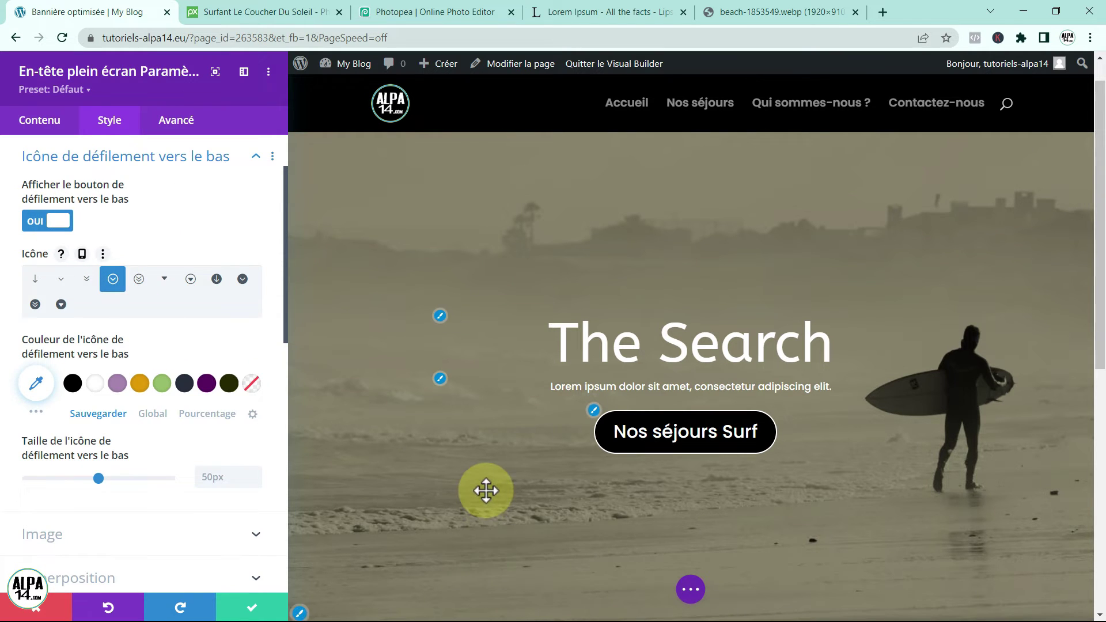
# Examine the scroll-down icon at the bottom of the header and the area below it in the page preview
pyautogui.scroll(-1, 485, 490)
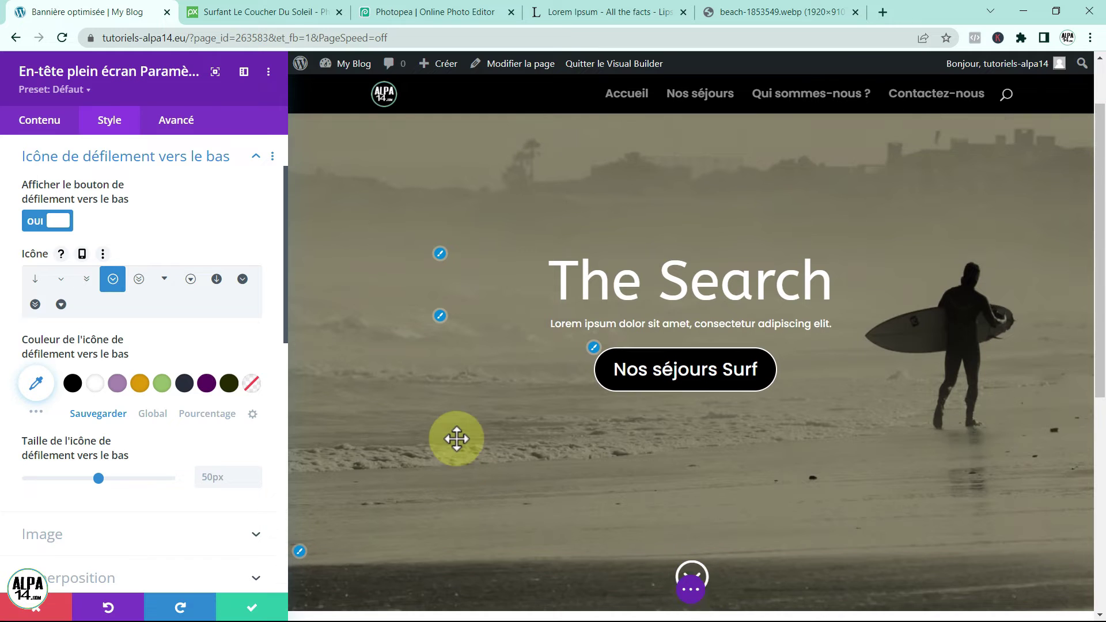
pyautogui.scroll(1, 457, 439)
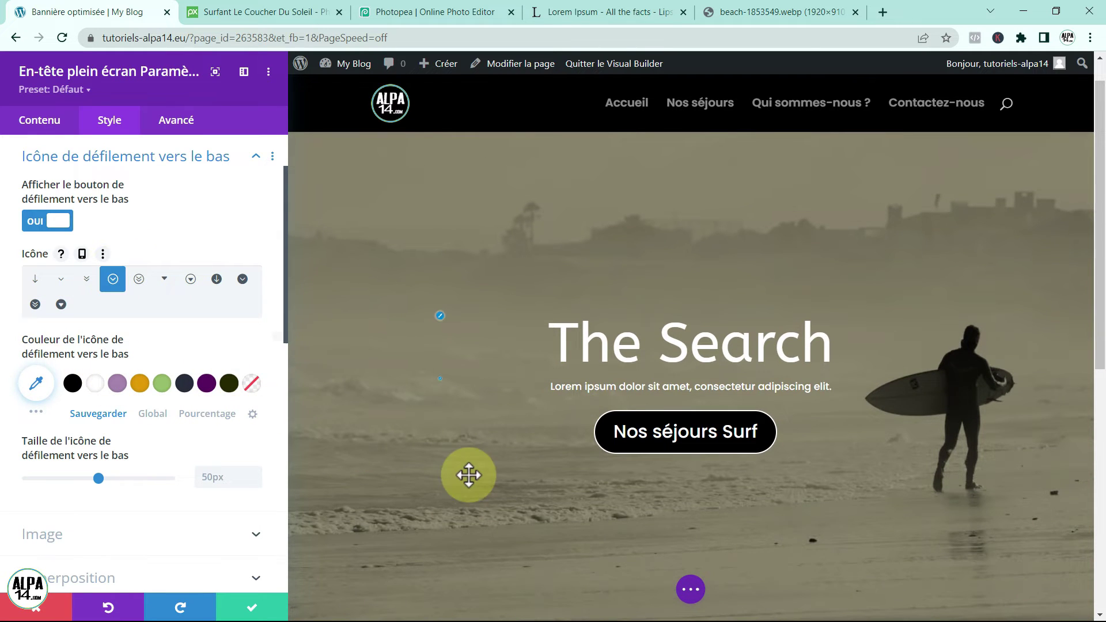
pyautogui.scroll(-1, 478, 474)
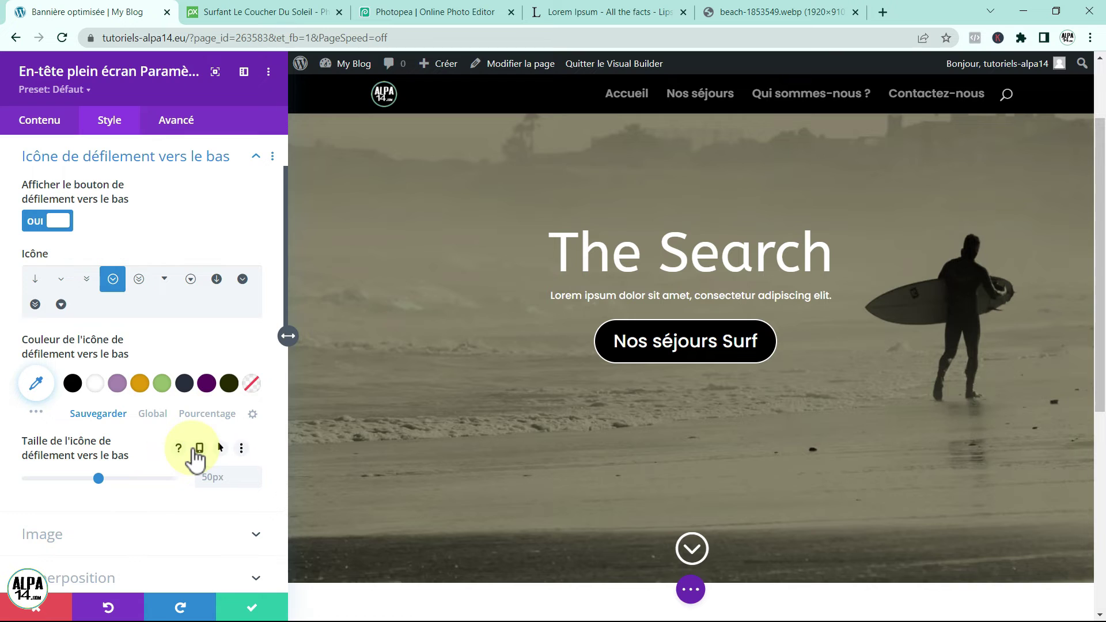
pyautogui.scroll(-1, 689, 551)
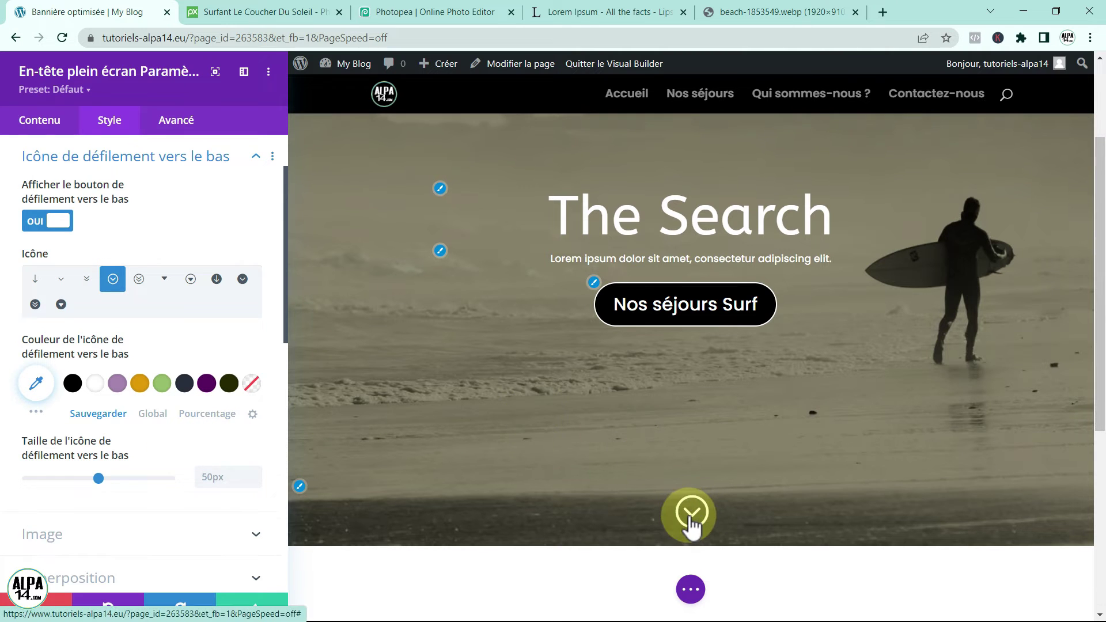
pyautogui.scroll(-5, 689, 524)
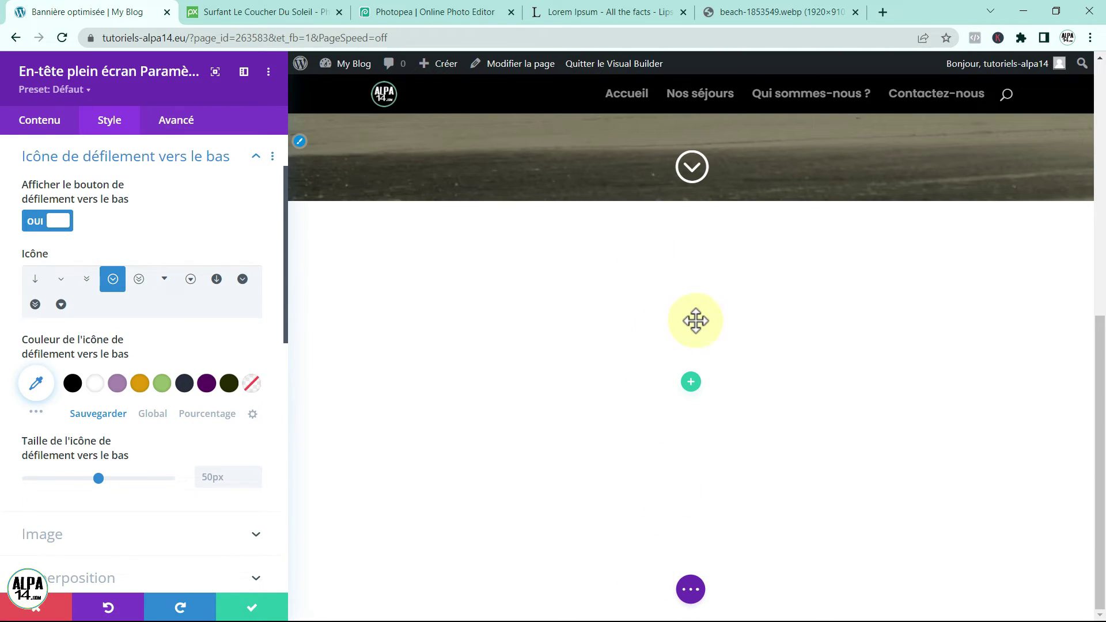
pyautogui.scroll(5, 646, 506)
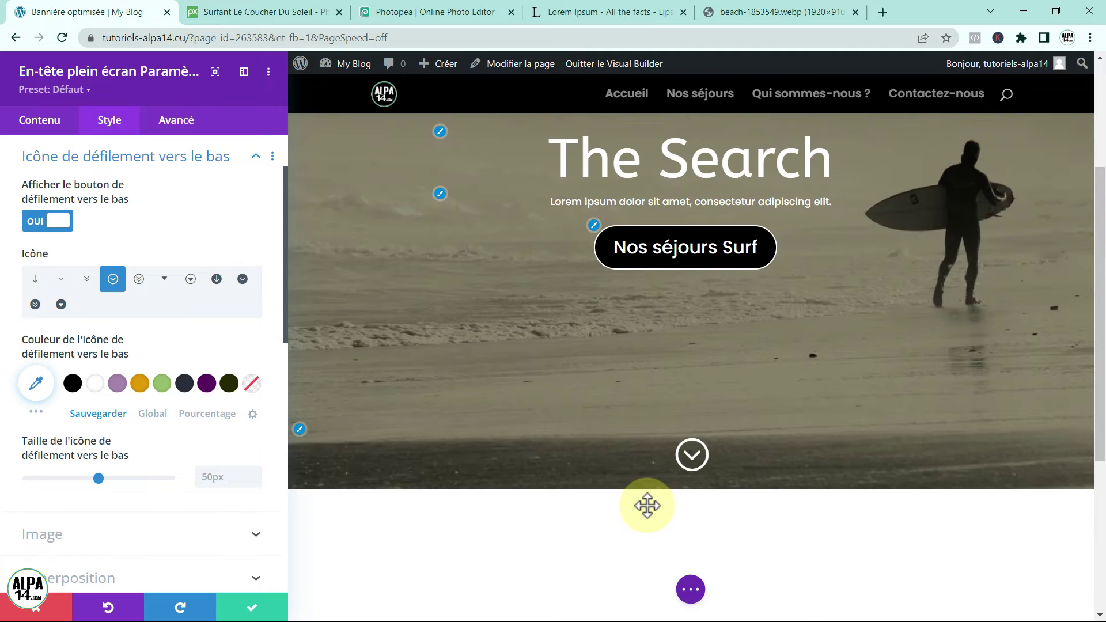
pyautogui.scroll(2, 646, 506)
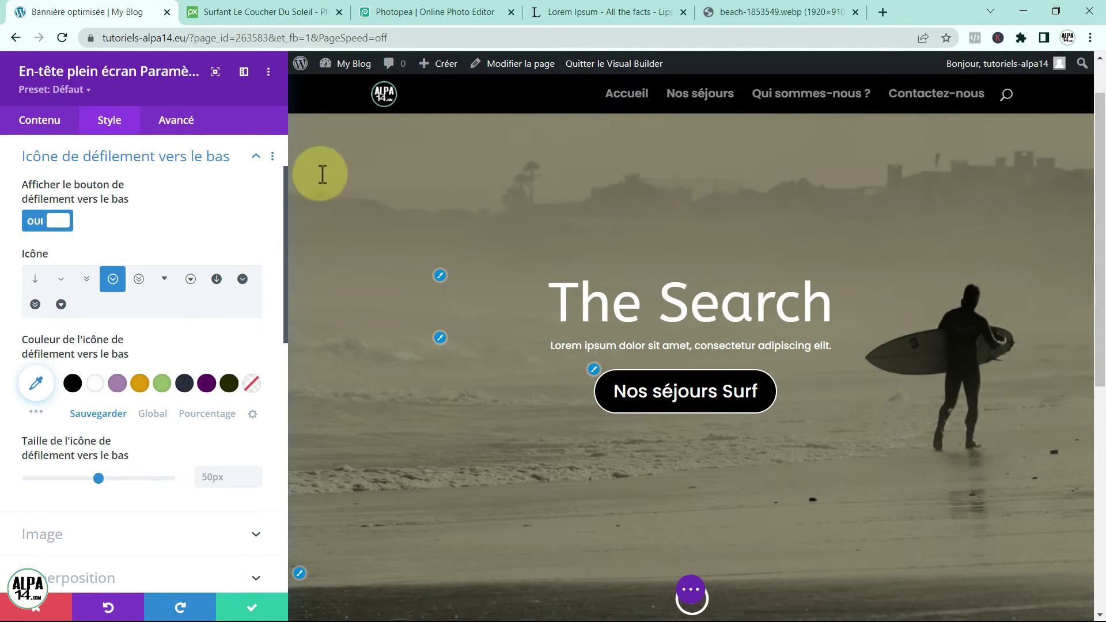
# Close the scroll-down icon options and save the full-width header module's settings
pyautogui.click(255, 159)
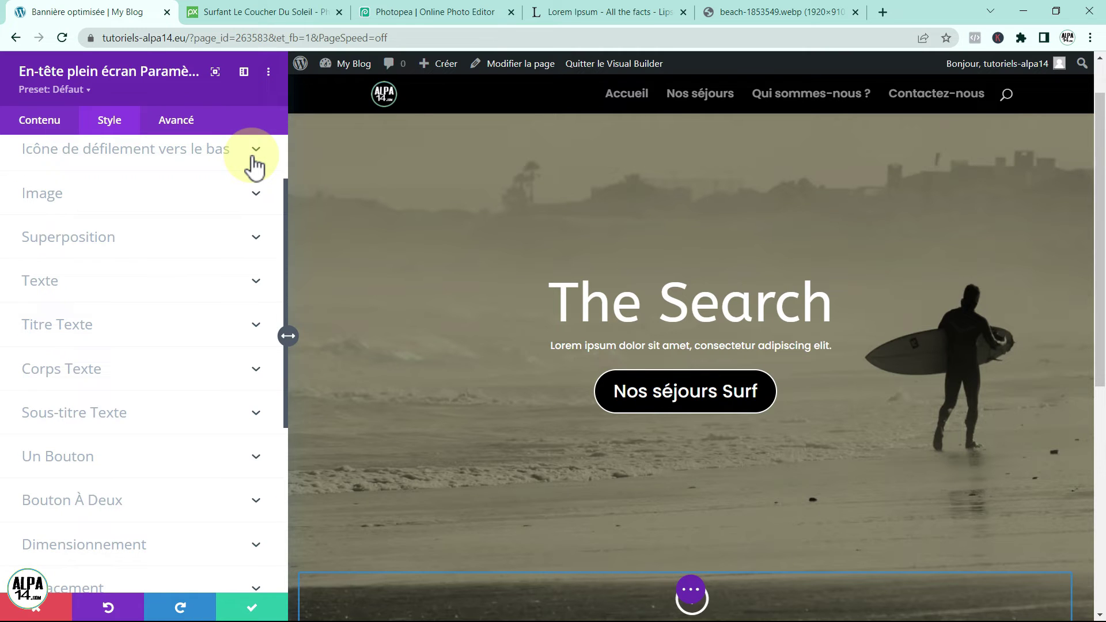
pyautogui.scroll(2, 192, 387)
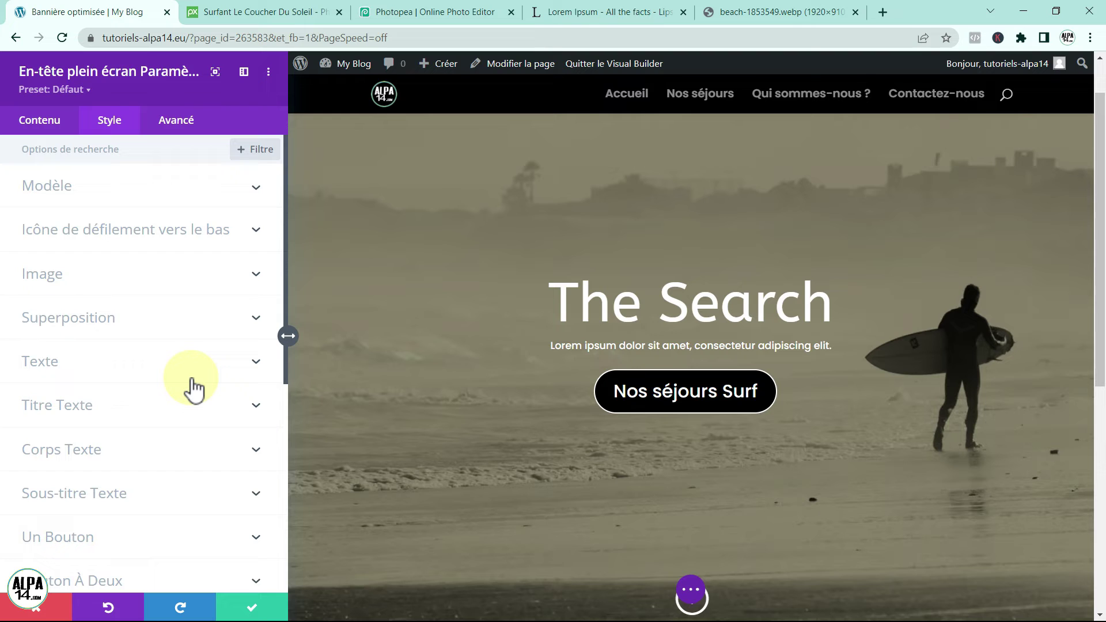
pyautogui.scroll(-2, 193, 387)
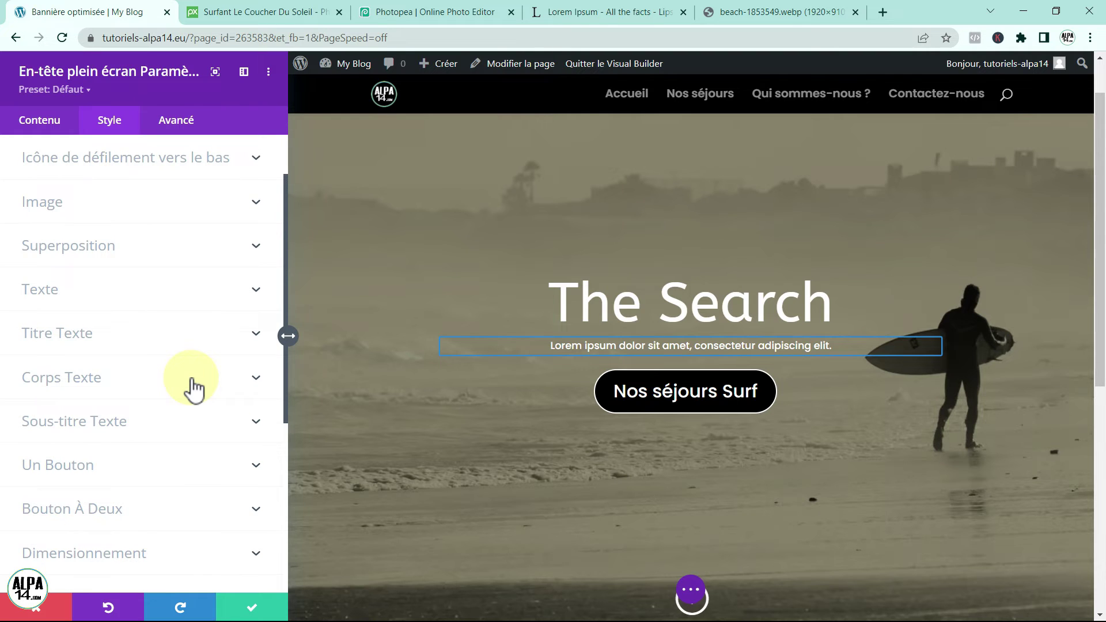
pyautogui.scroll(2, 192, 386)
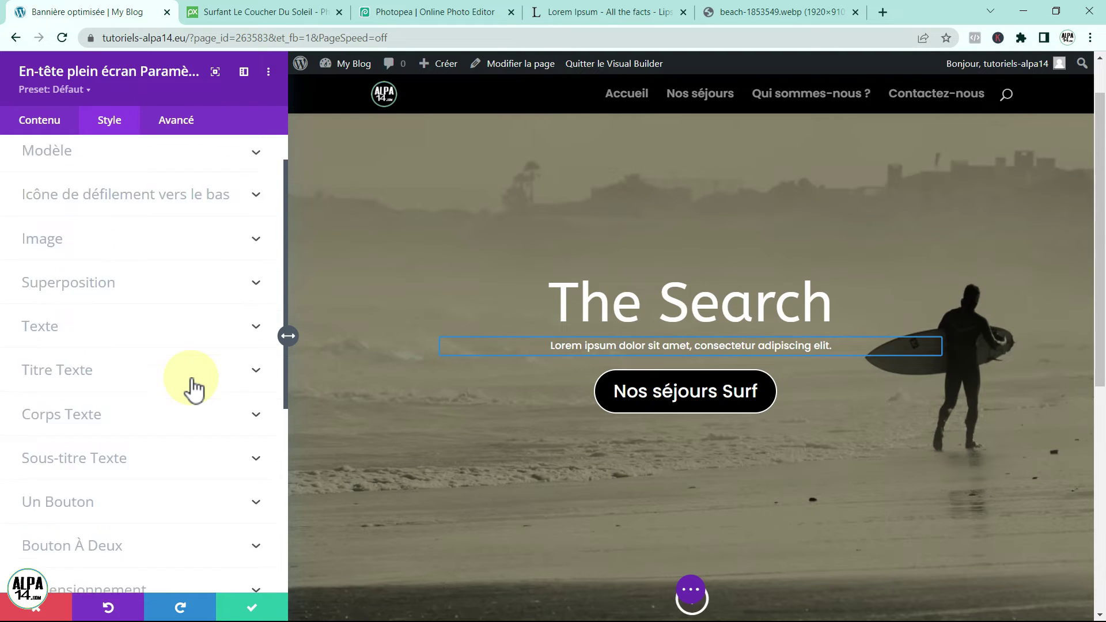
pyautogui.click(243, 612)
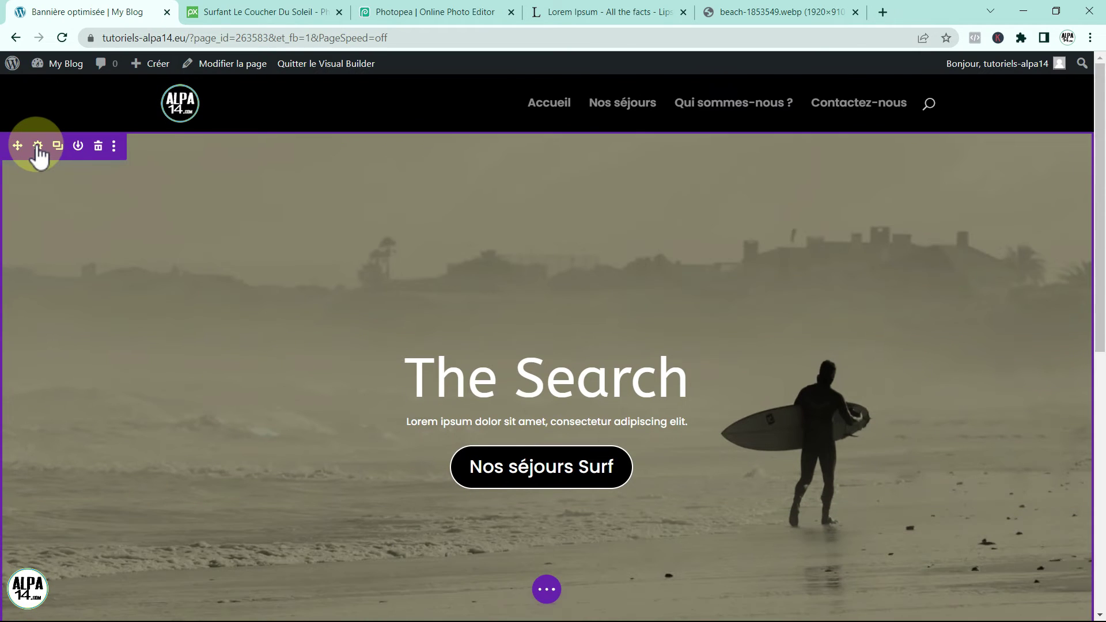
# Add a top divider with the layered wave style to the section containing the header
pyautogui.click(37, 145)
pyautogui.click(114, 119)
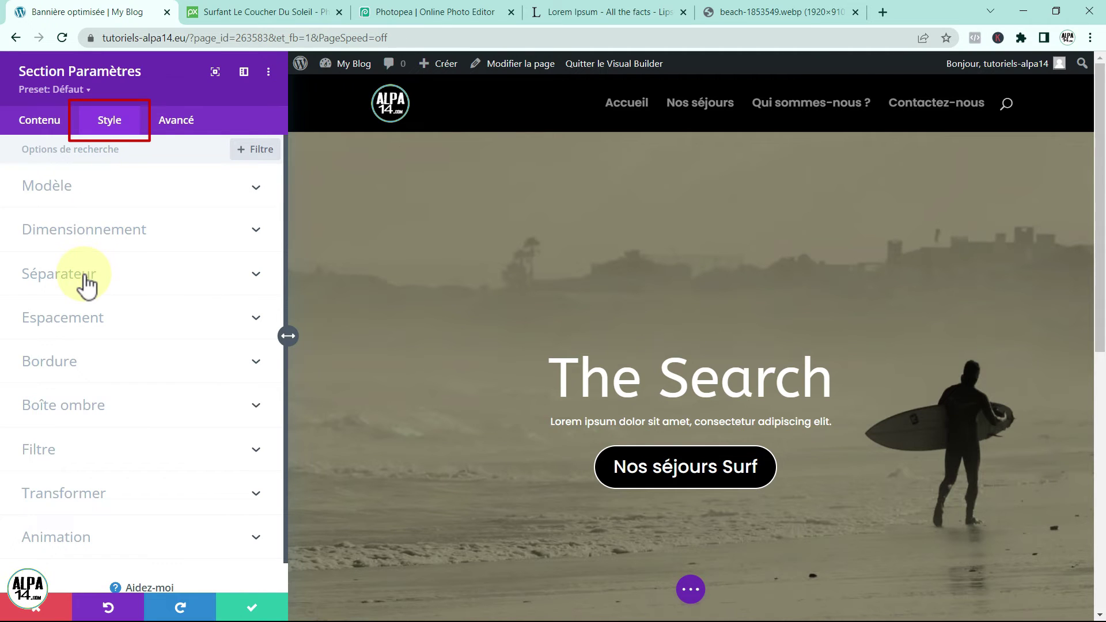
pyautogui.click(84, 274)
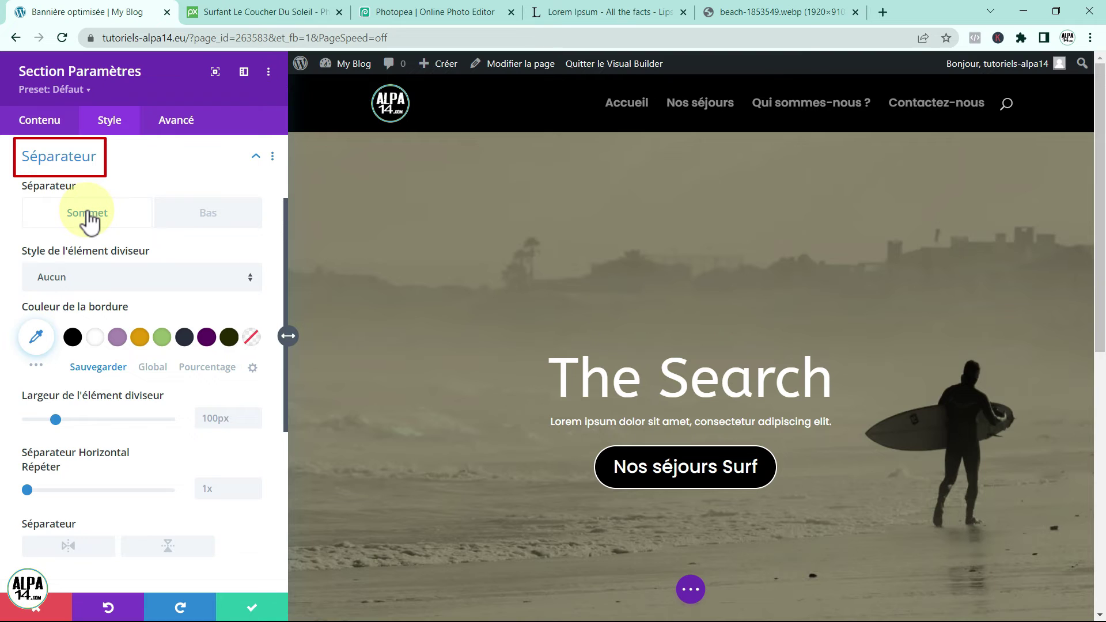
pyautogui.click(254, 279)
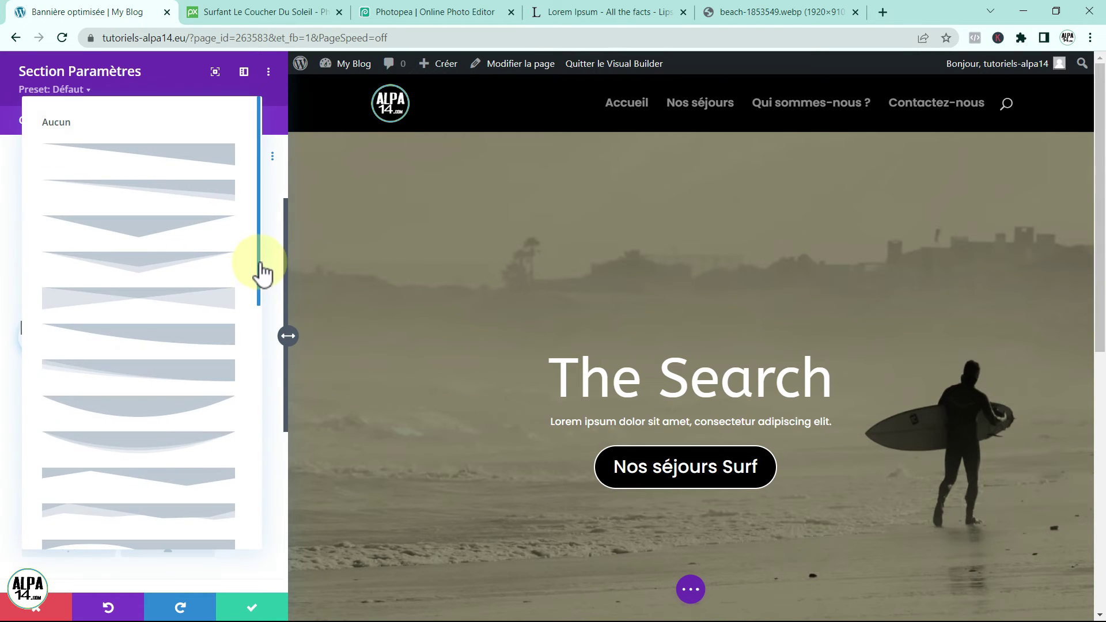
pyautogui.scroll(-2, 259, 282)
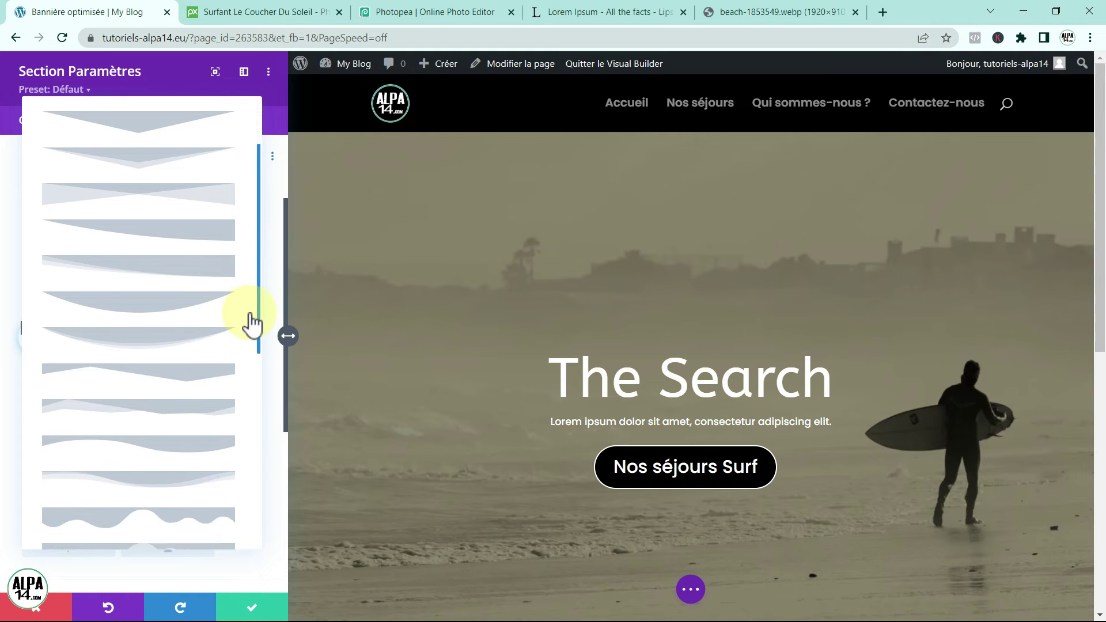
pyautogui.click(156, 467)
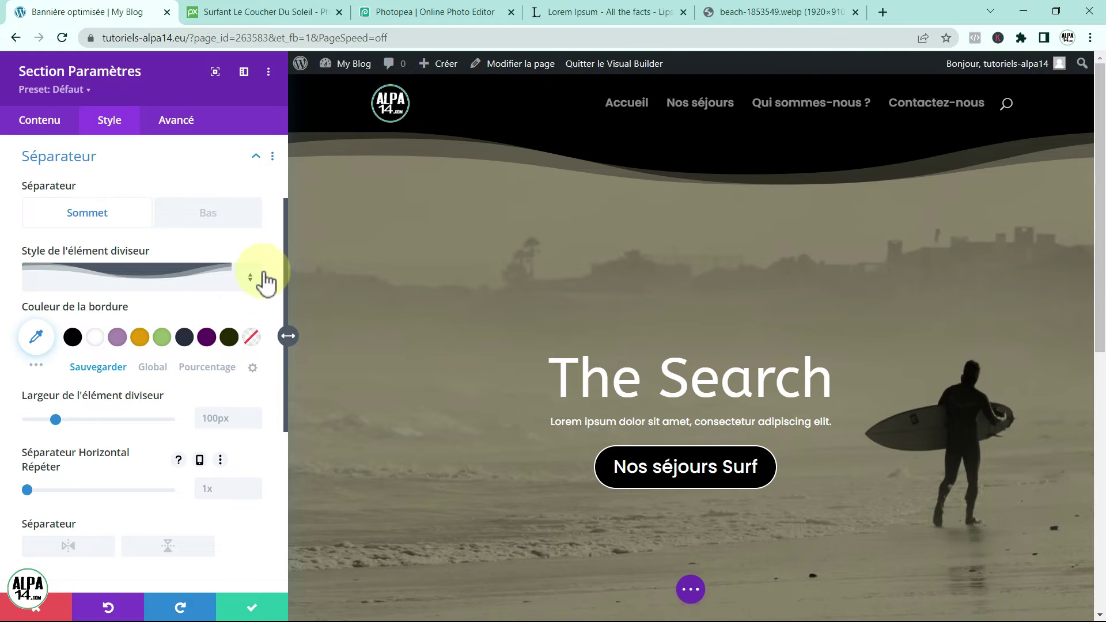
# Set the section's top divider size (Largeur de l'élément diviseur) to 109px and save the page as a draft
pyautogui.click(54, 419)
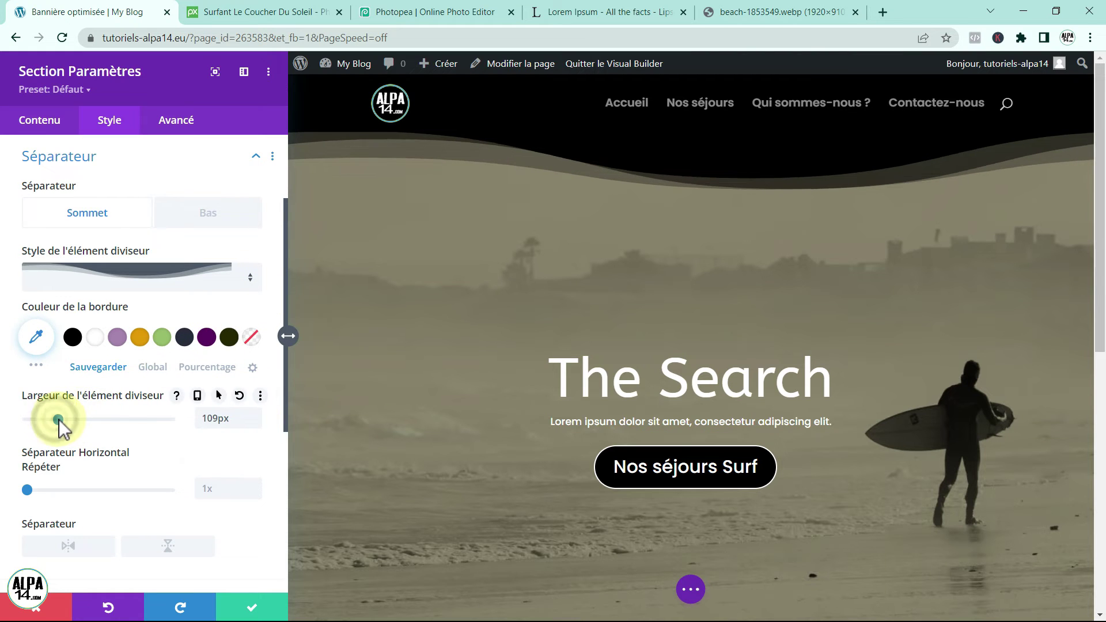
pyautogui.moveTo(57, 420); pyautogui.dragTo(58, 419)
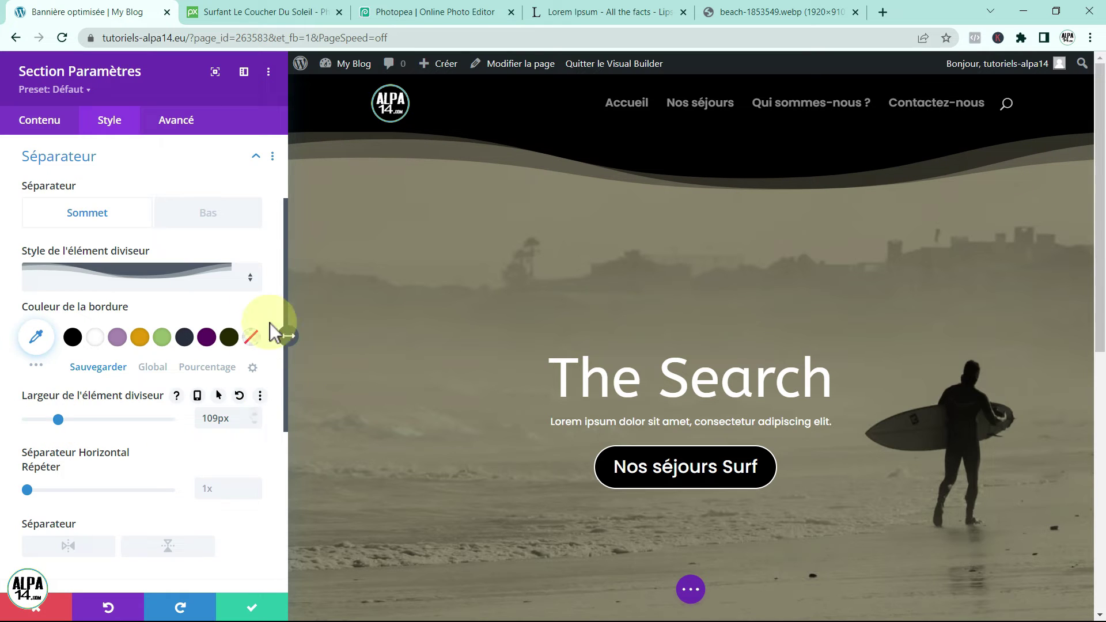
pyautogui.click(251, 610)
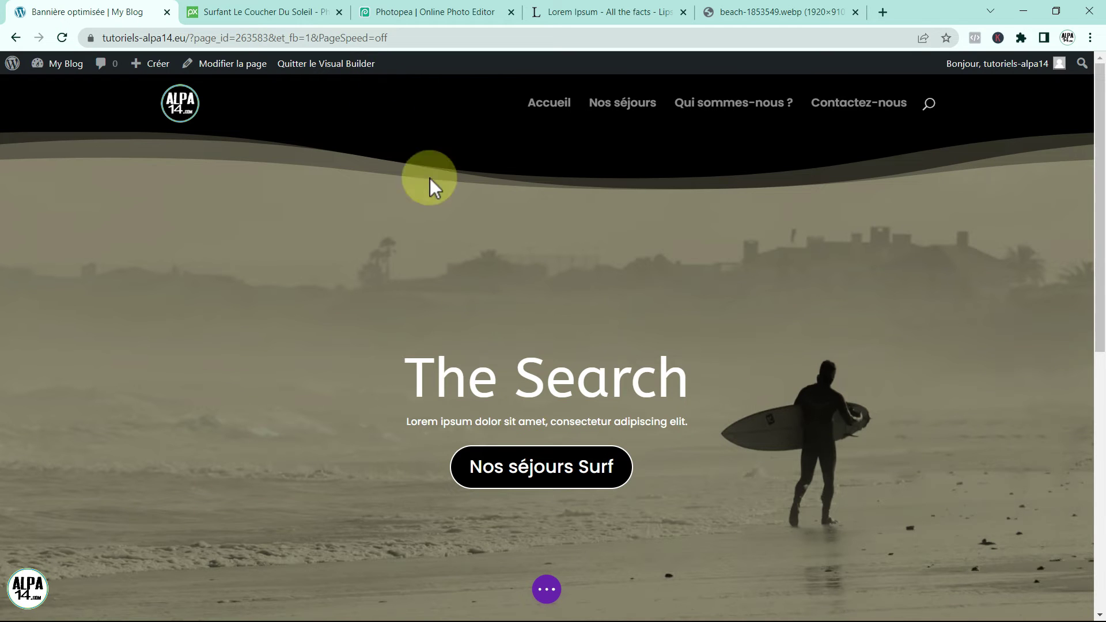
pyautogui.click(539, 588)
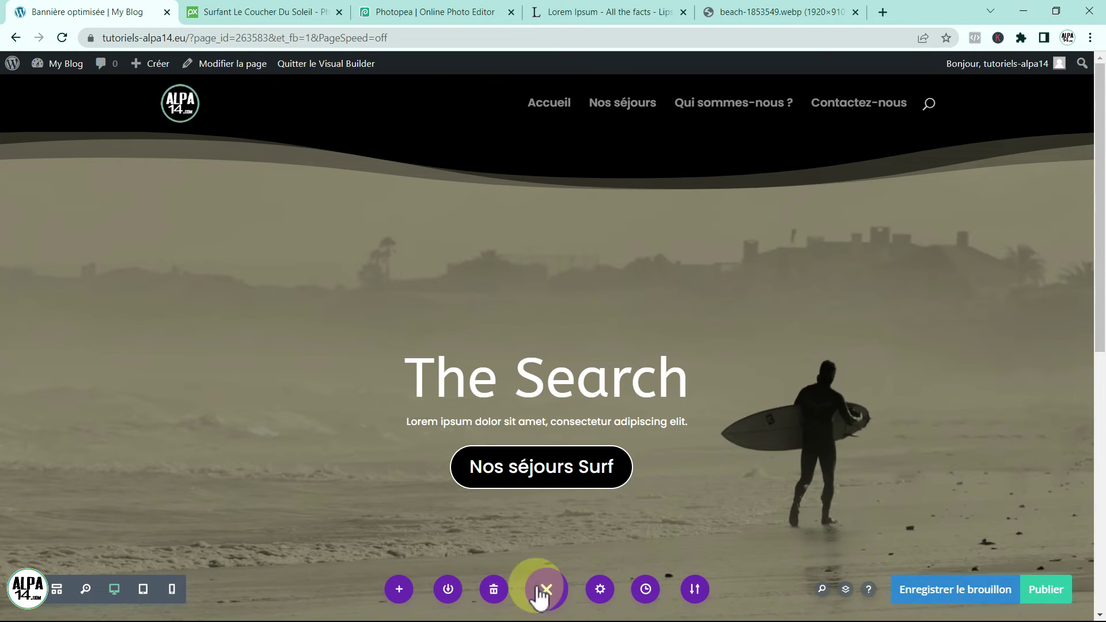
pyautogui.click(965, 591)
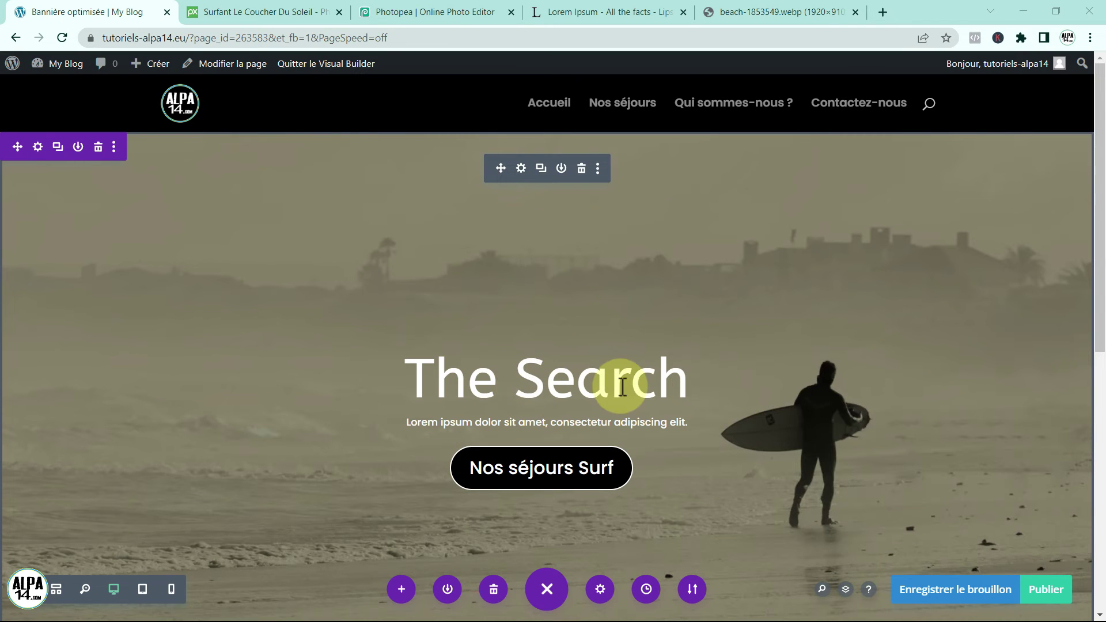
# Set the header title's font weight to Semi Gras and save the page
pyautogui.click(520, 169)
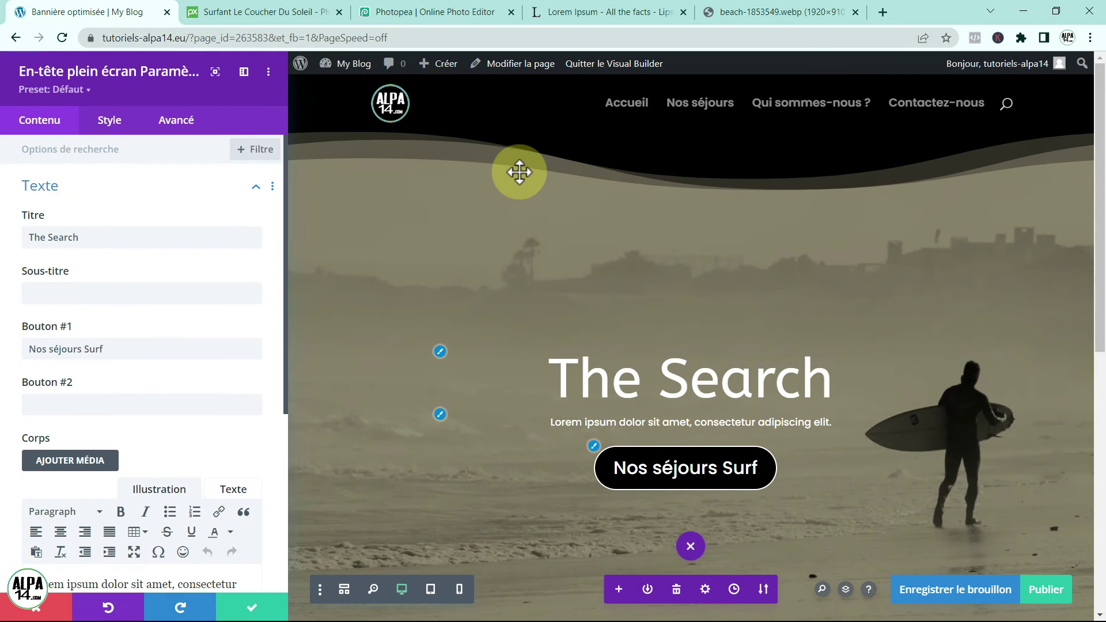
pyautogui.click(440, 351)
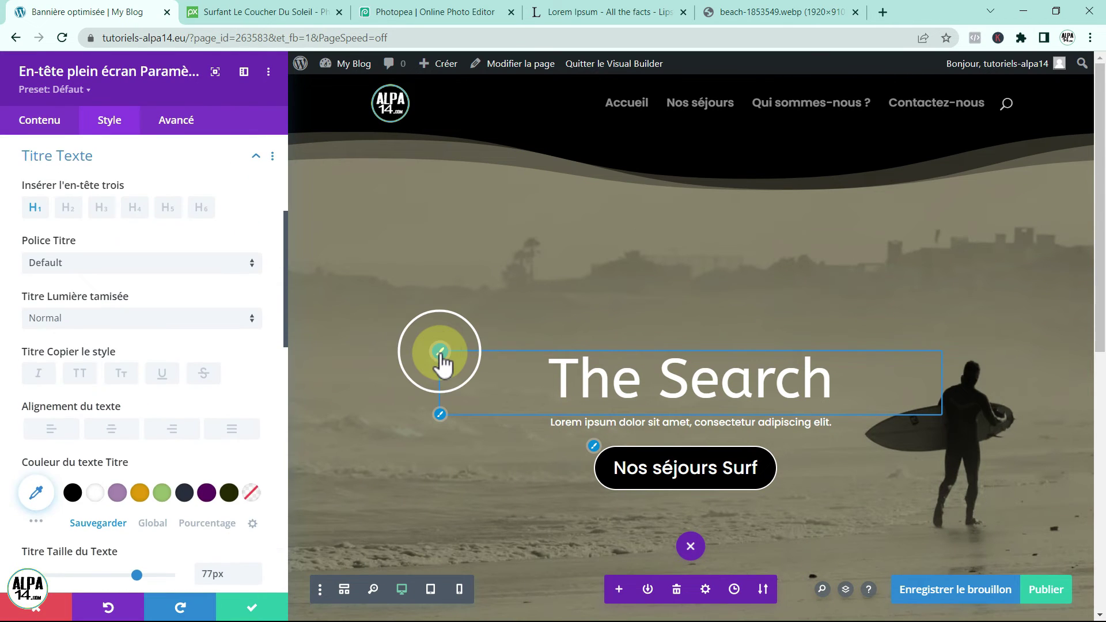
pyautogui.click(250, 321)
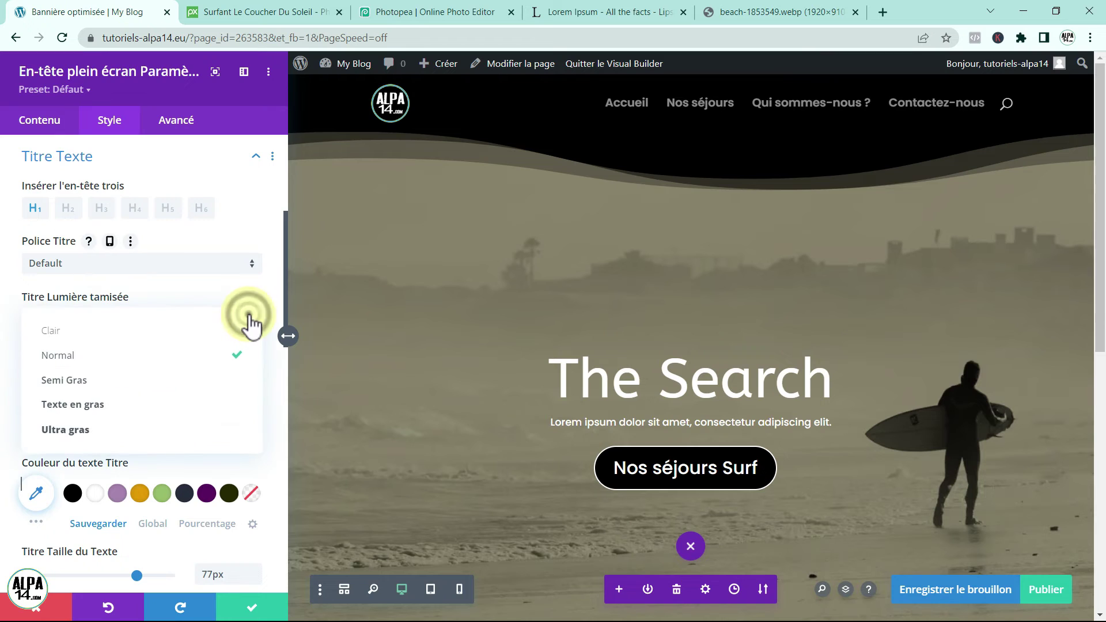
pyautogui.click(91, 380)
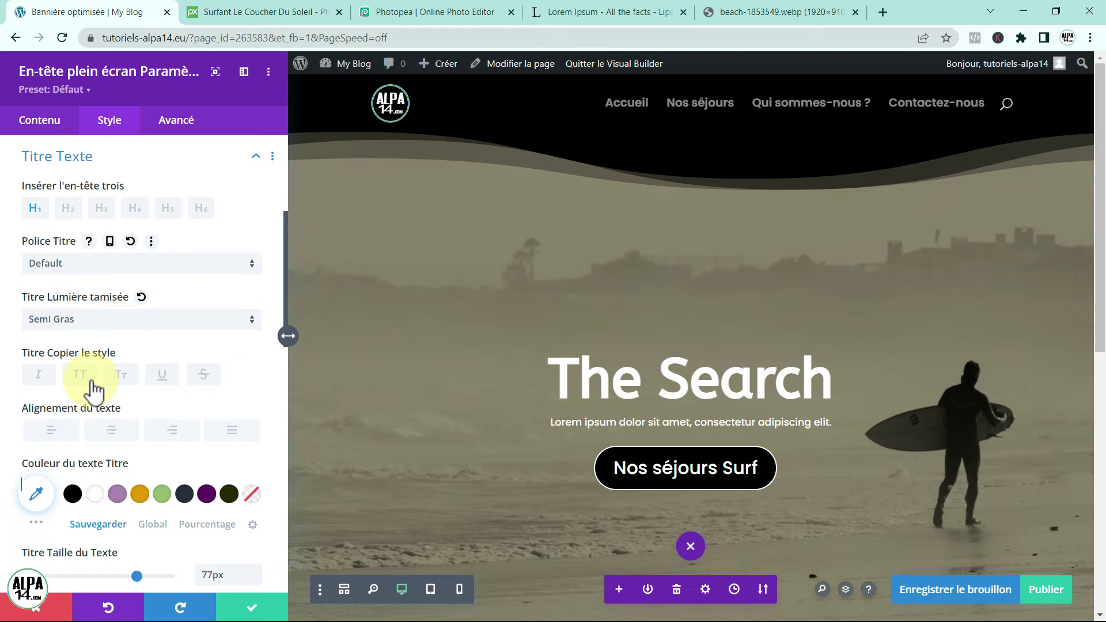
pyautogui.hotkey('ctrl', 's')
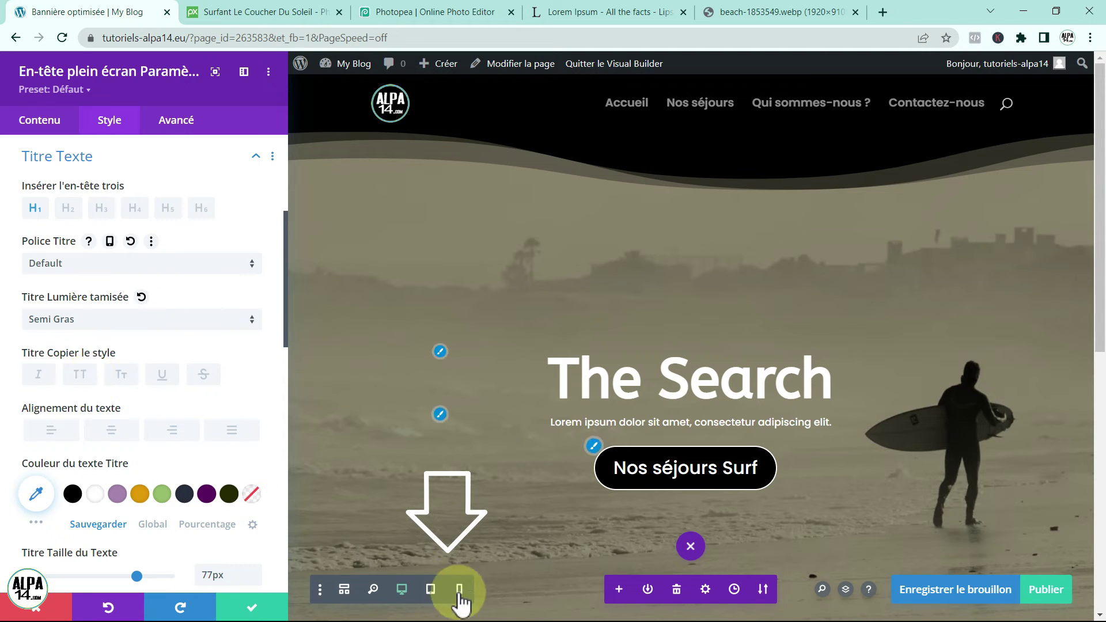
# Preview the banner in tablet view and enable device-specific background settings for the header, choosing the tablet variant
pyautogui.click(431, 590)
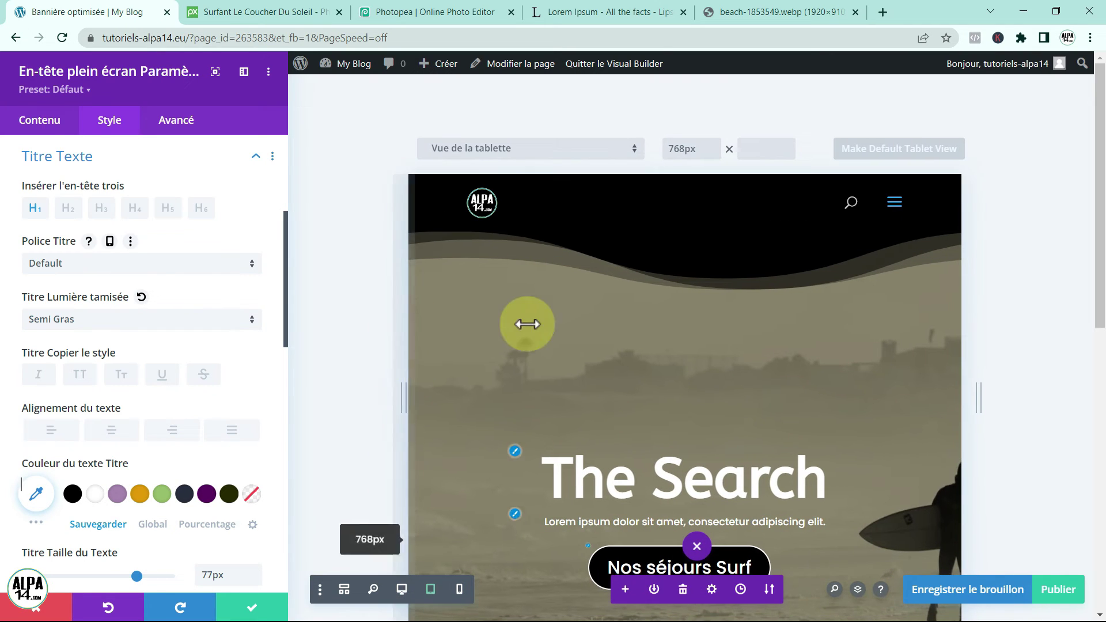
pyautogui.scroll(-3, 570, 373)
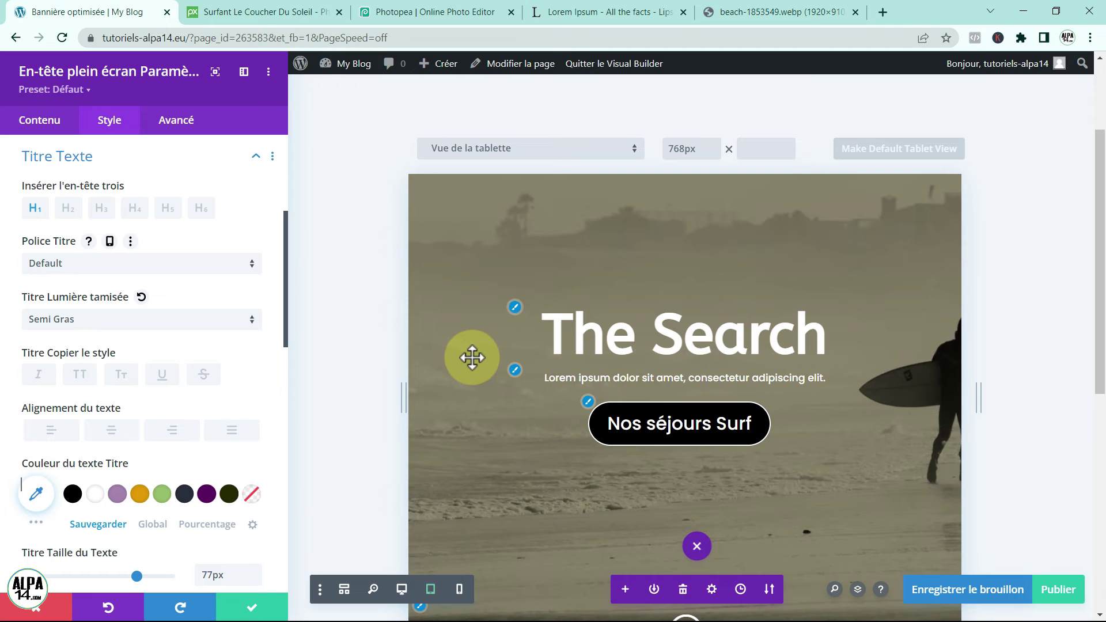
pyautogui.scroll(-1, 472, 358)
pyautogui.scroll(1, 491, 360)
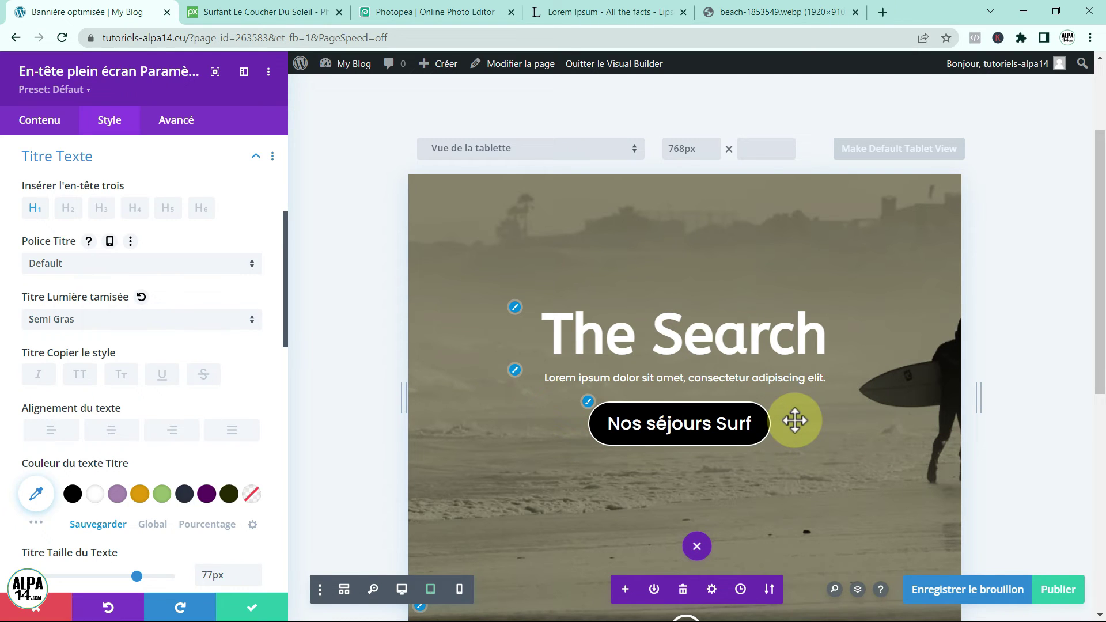
pyautogui.click(41, 120)
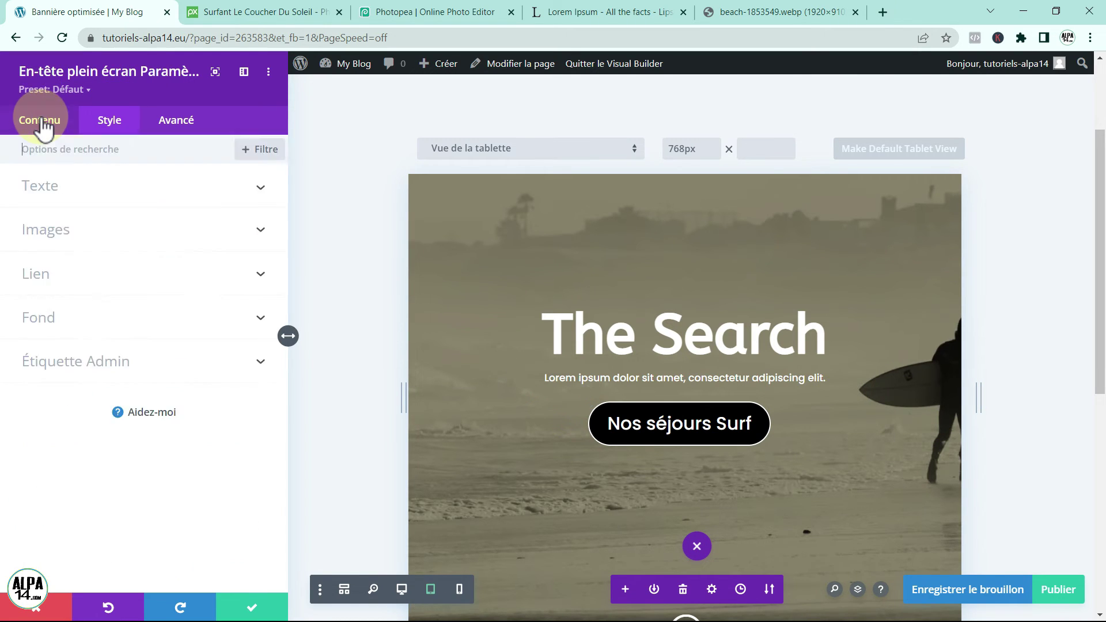
pyautogui.click(66, 316)
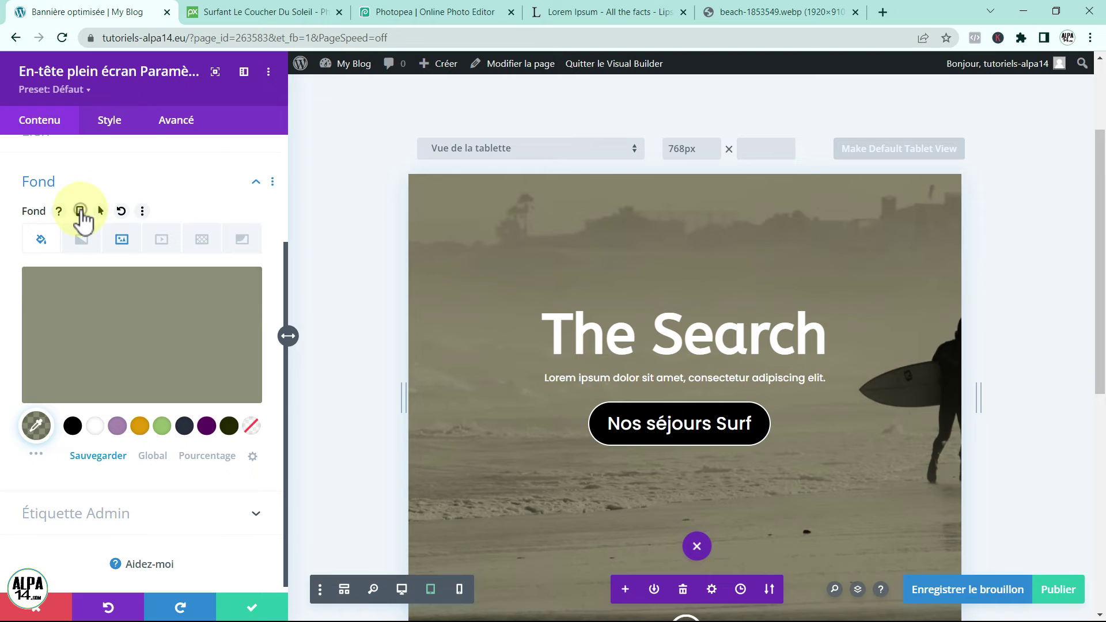
pyautogui.click(81, 211)
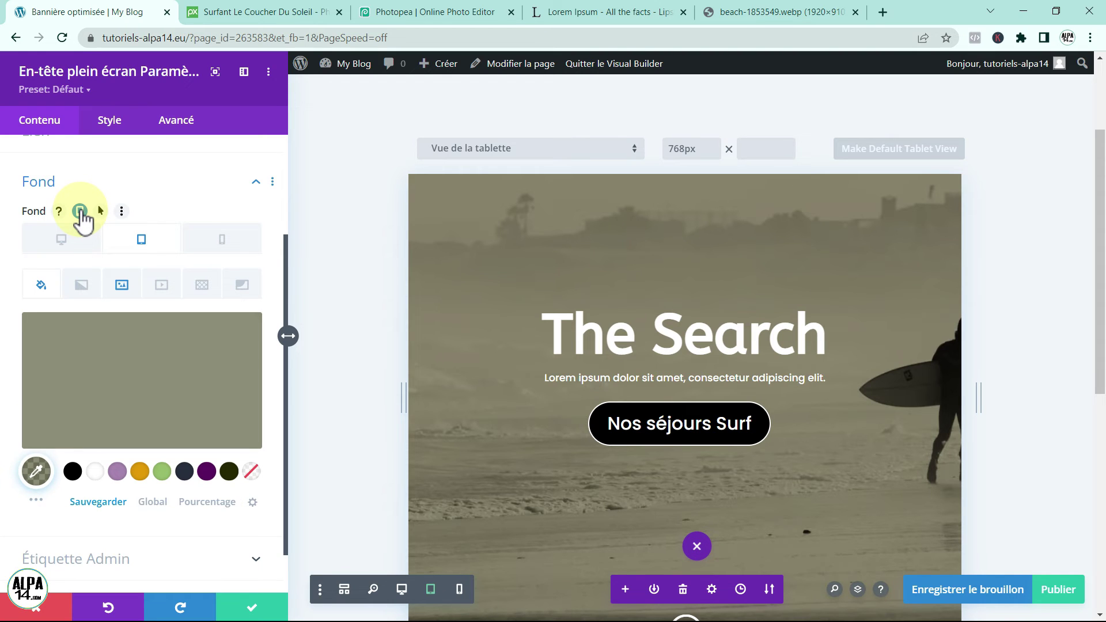
pyautogui.click(147, 241)
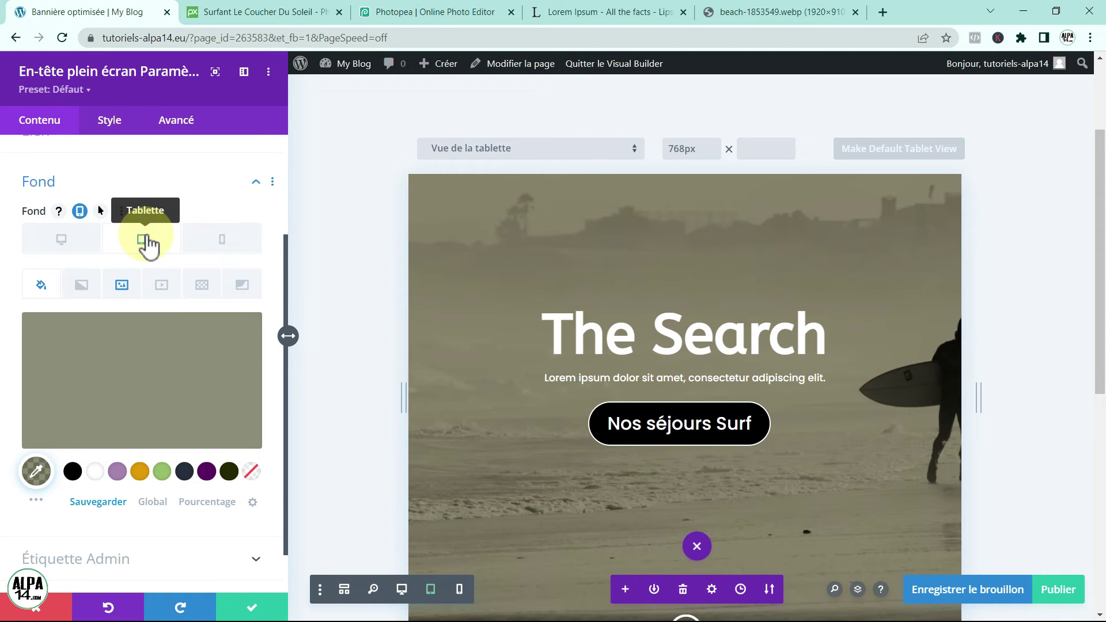
pyautogui.scroll(-1, 155, 339)
pyautogui.scroll(2, 155, 339)
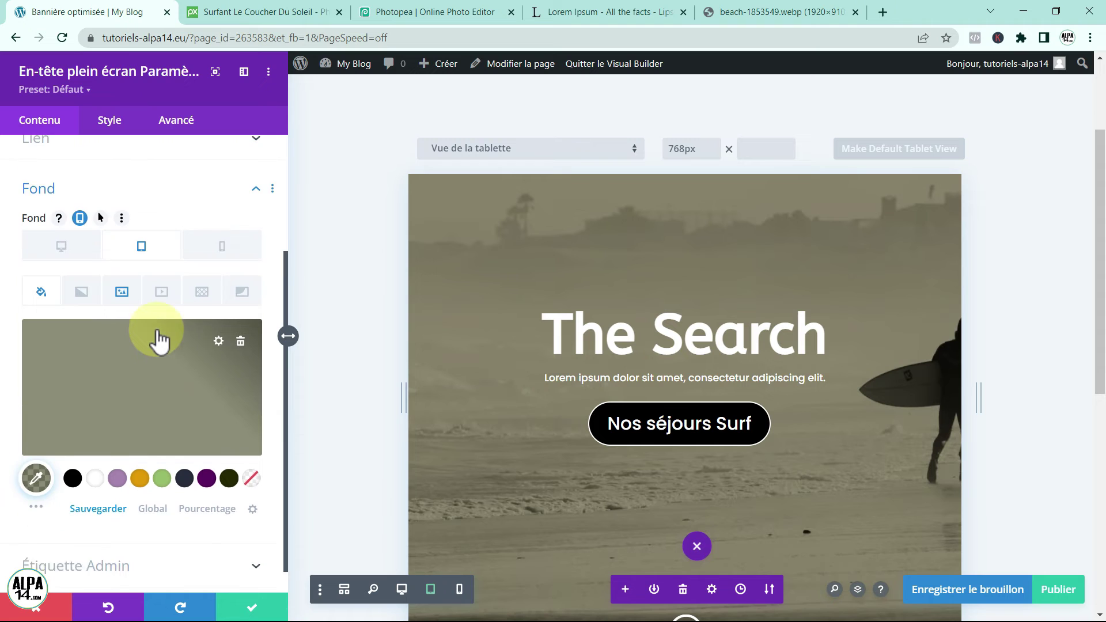
# Set the tablet background image position to En Bas À Gauche with a 59% horizontal offset and save the header settings
pyautogui.click(123, 305)
pyautogui.scroll(-1, 192, 364)
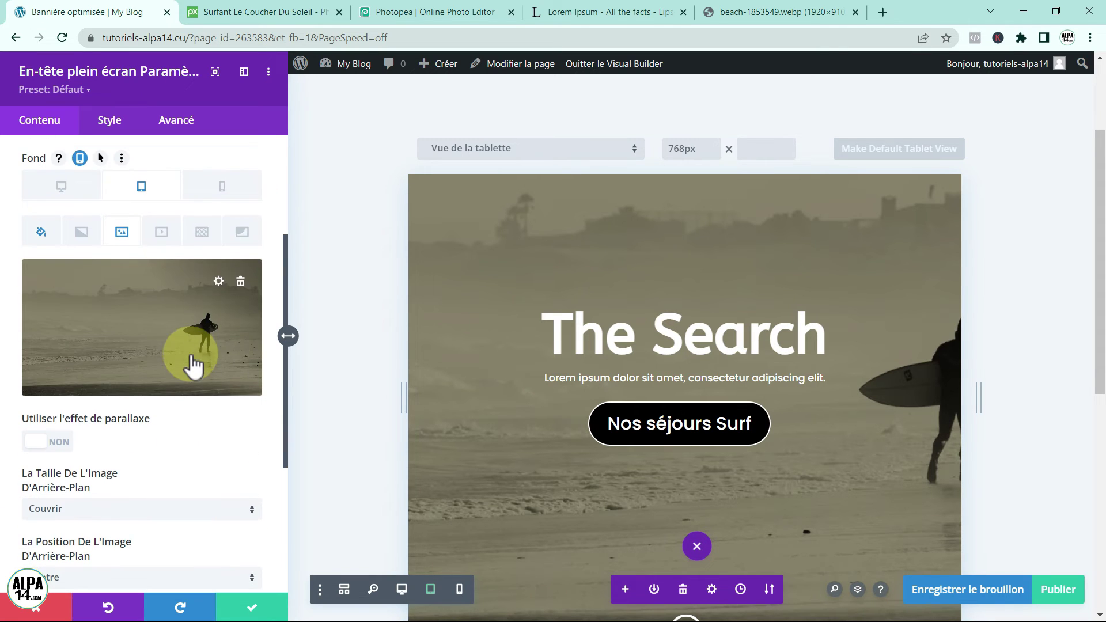
pyautogui.scroll(-2, 192, 458)
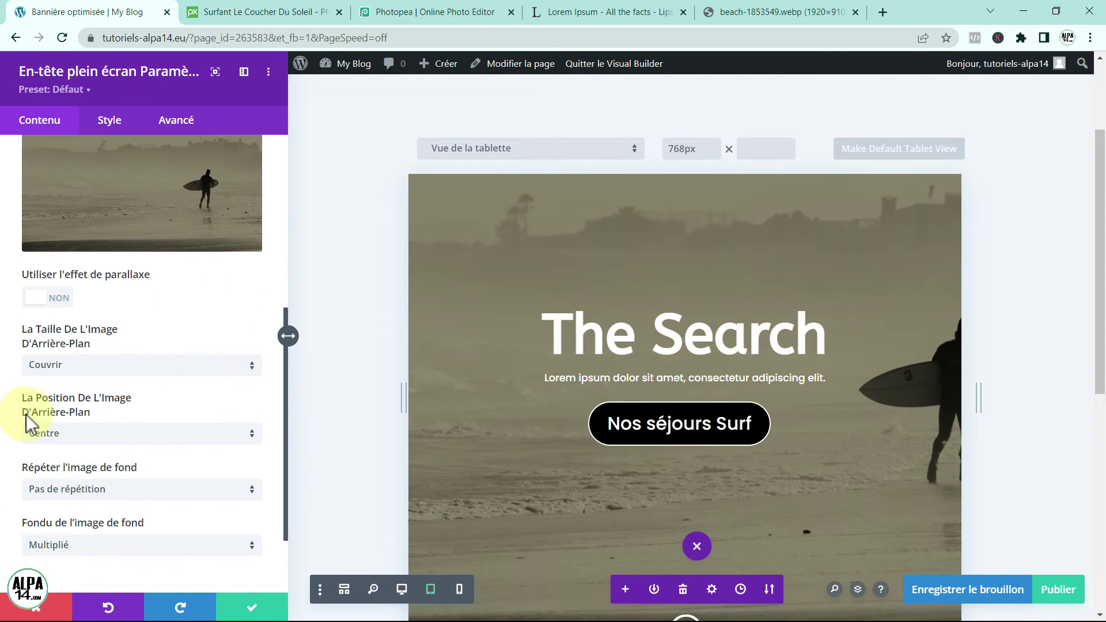
pyautogui.click(253, 440)
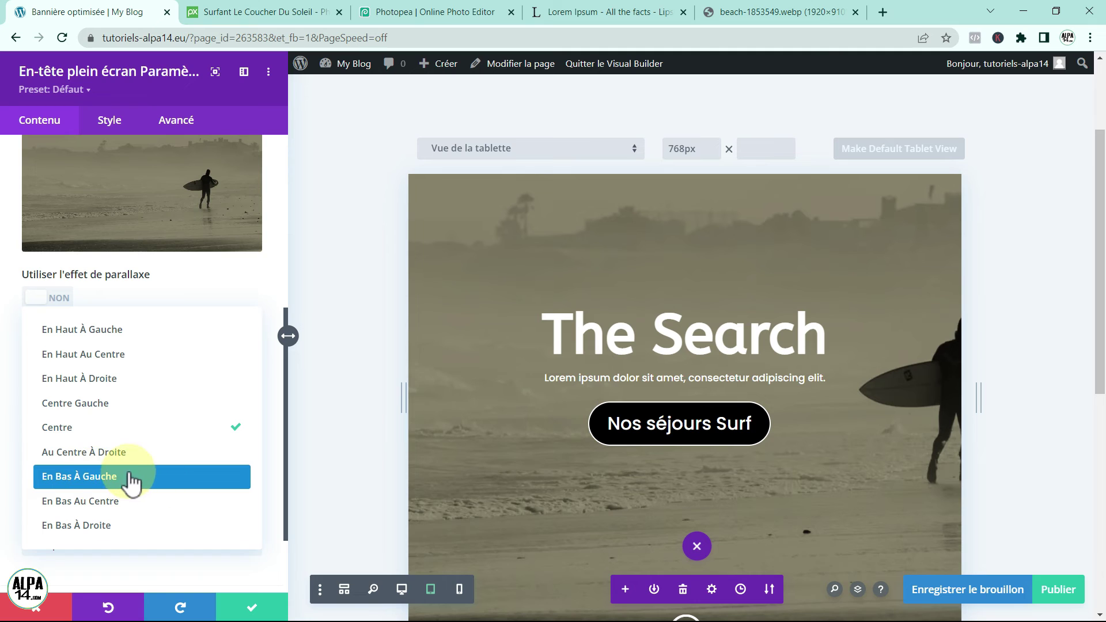
pyautogui.click(158, 480)
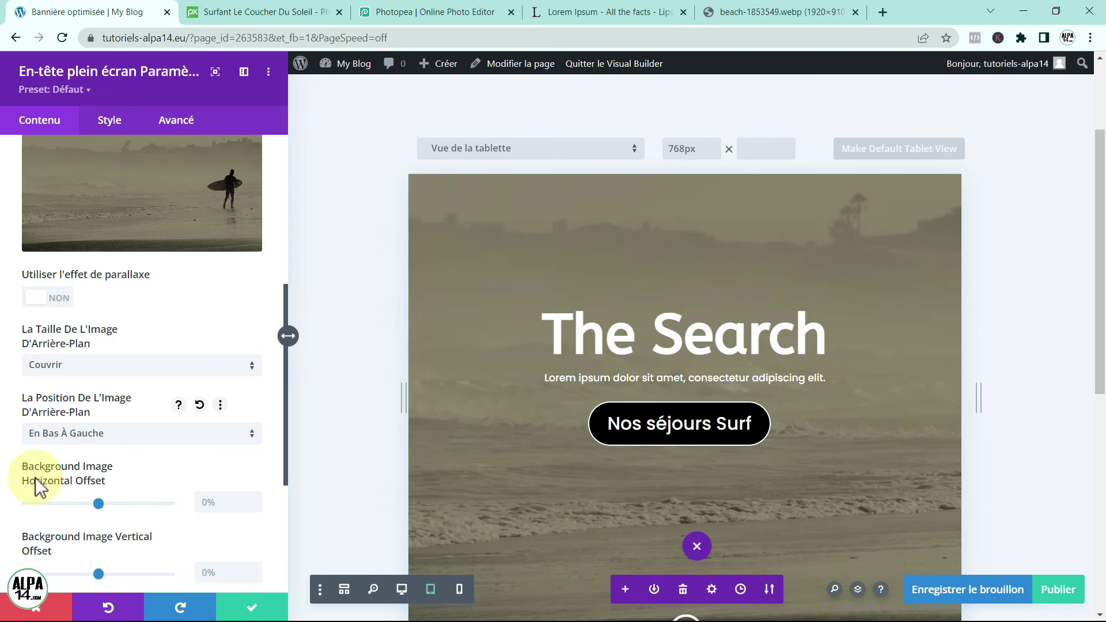
pyautogui.moveTo(102, 505); pyautogui.dragTo(140, 516)
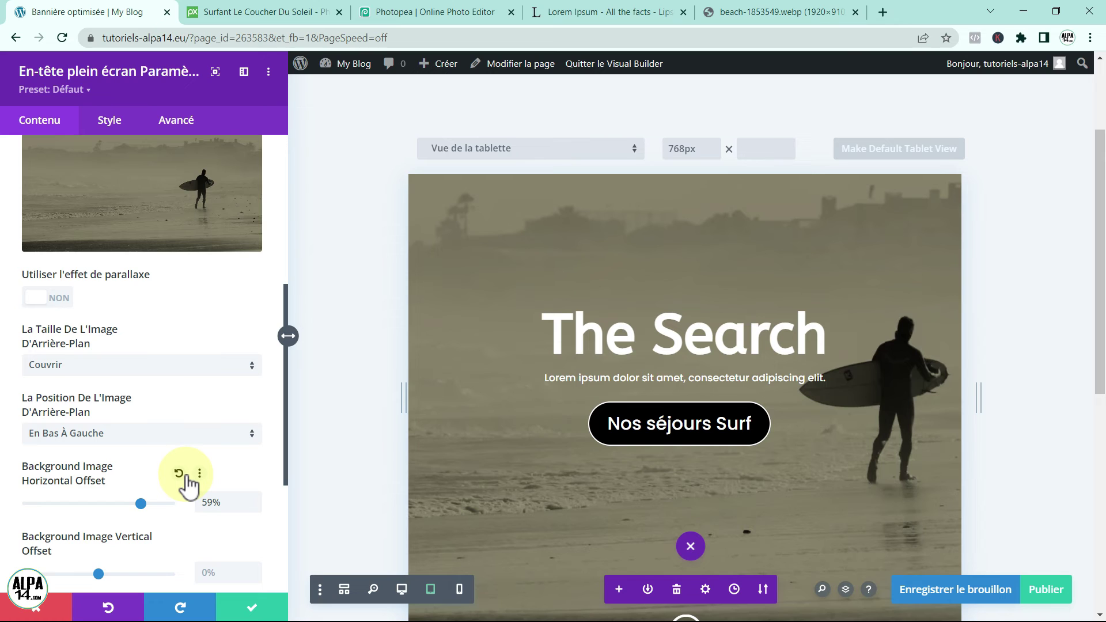
pyautogui.click(241, 603)
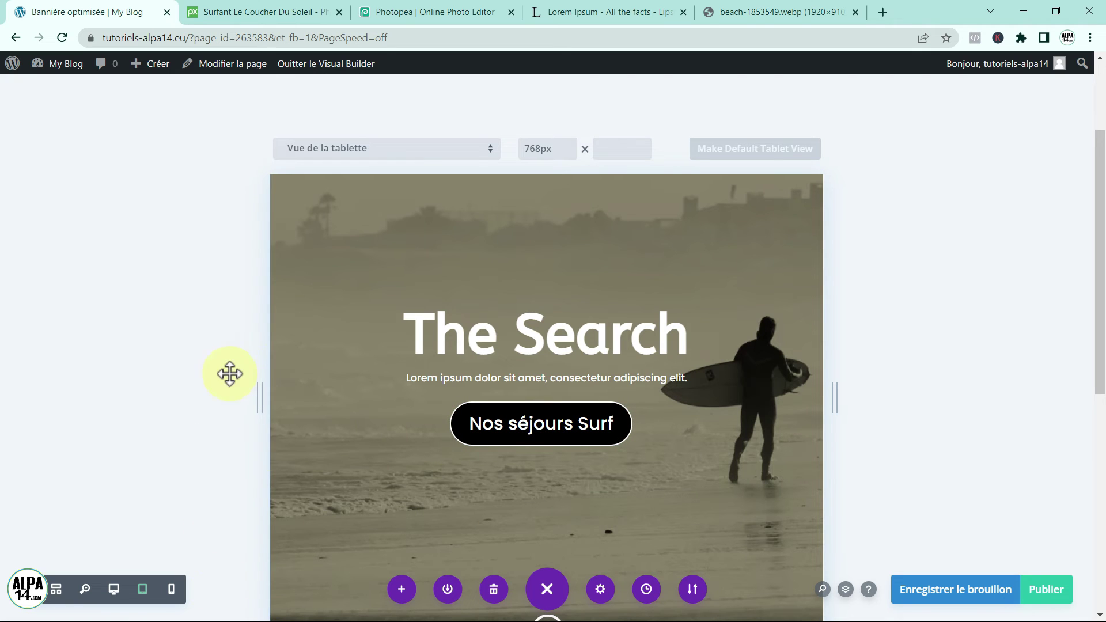
# Switch to the phone view and set the header title's phone-specific text size to 45px
pyautogui.click(171, 589)
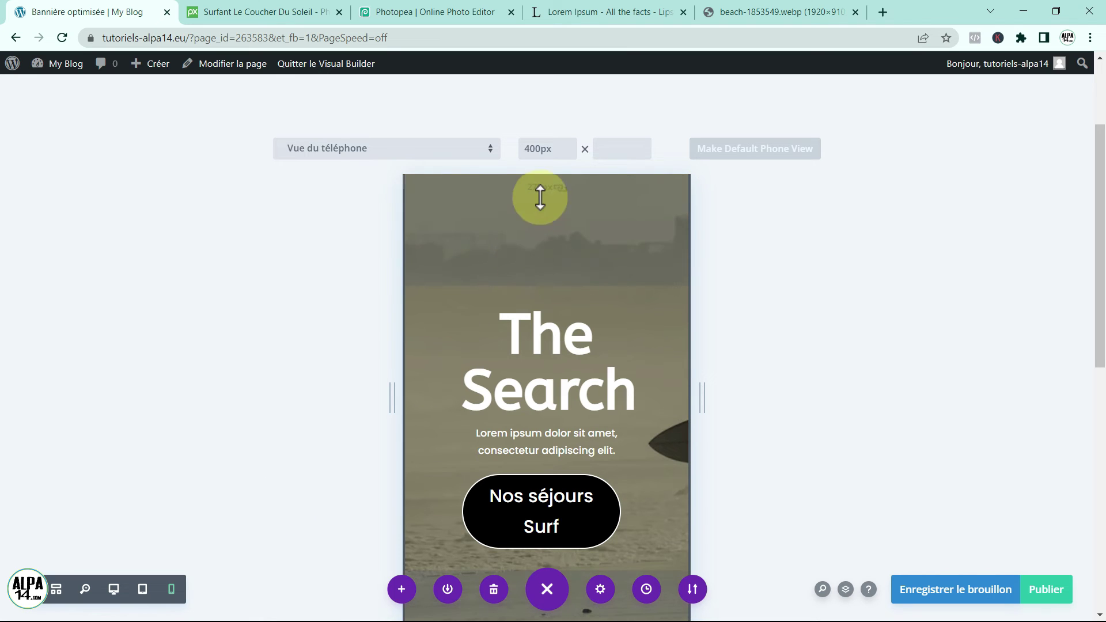
pyautogui.scroll(2, 444, 353)
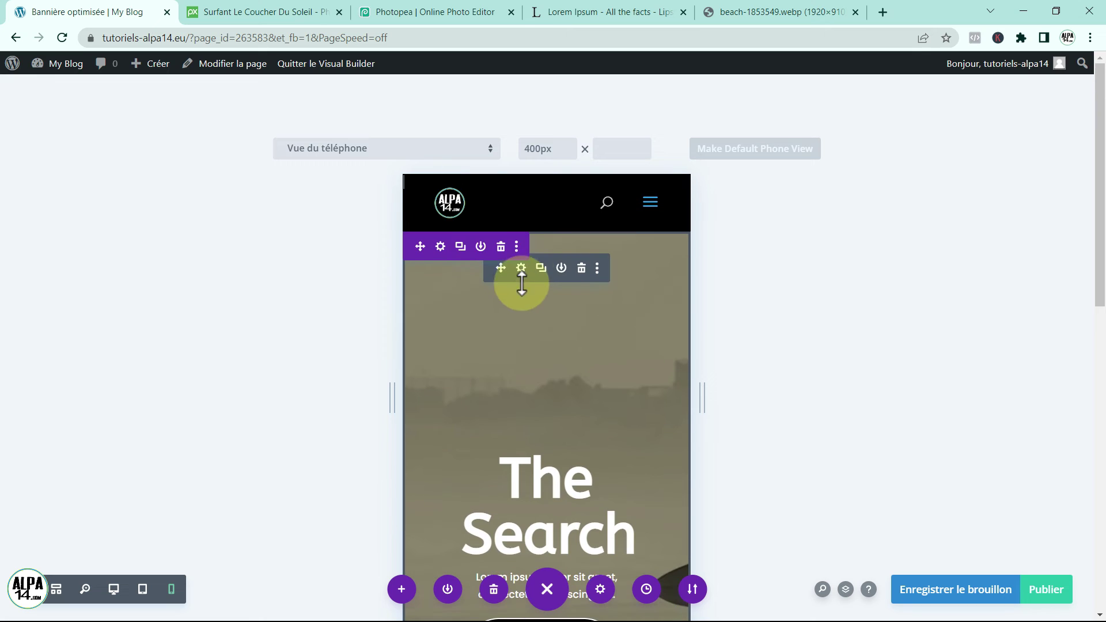
pyautogui.click(522, 267)
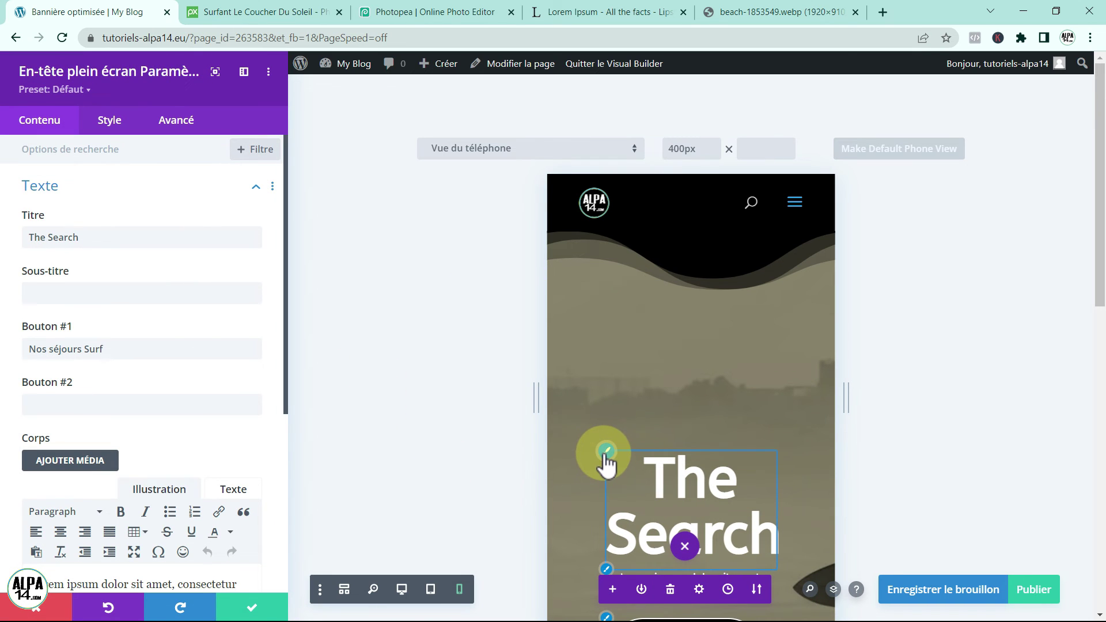
pyautogui.click(605, 453)
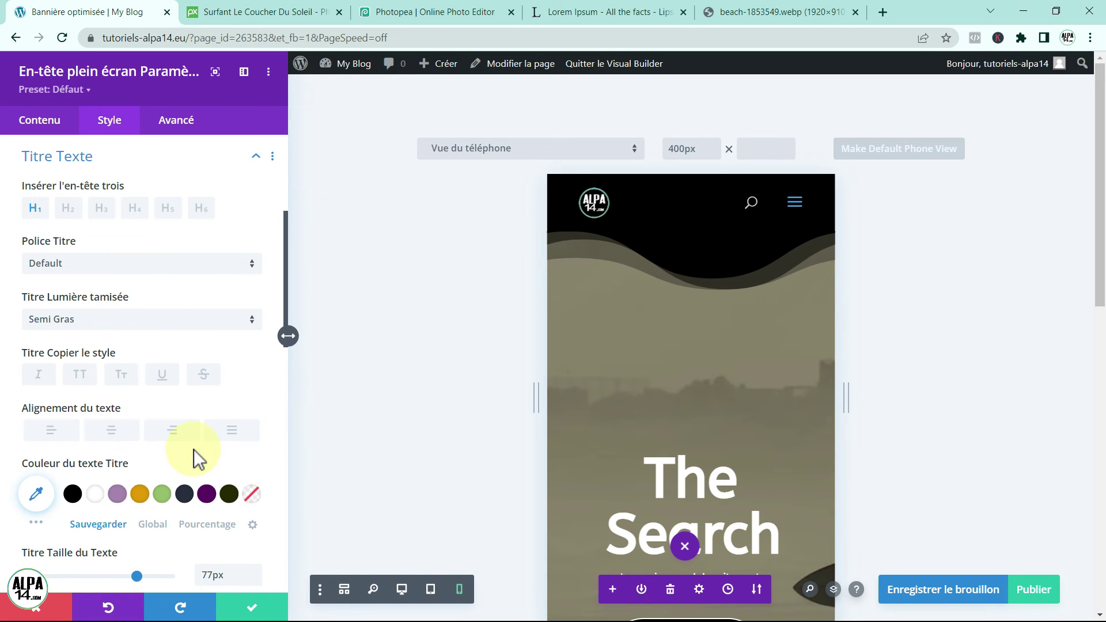
pyautogui.scroll(-2, 194, 451)
pyautogui.scroll(1, 194, 450)
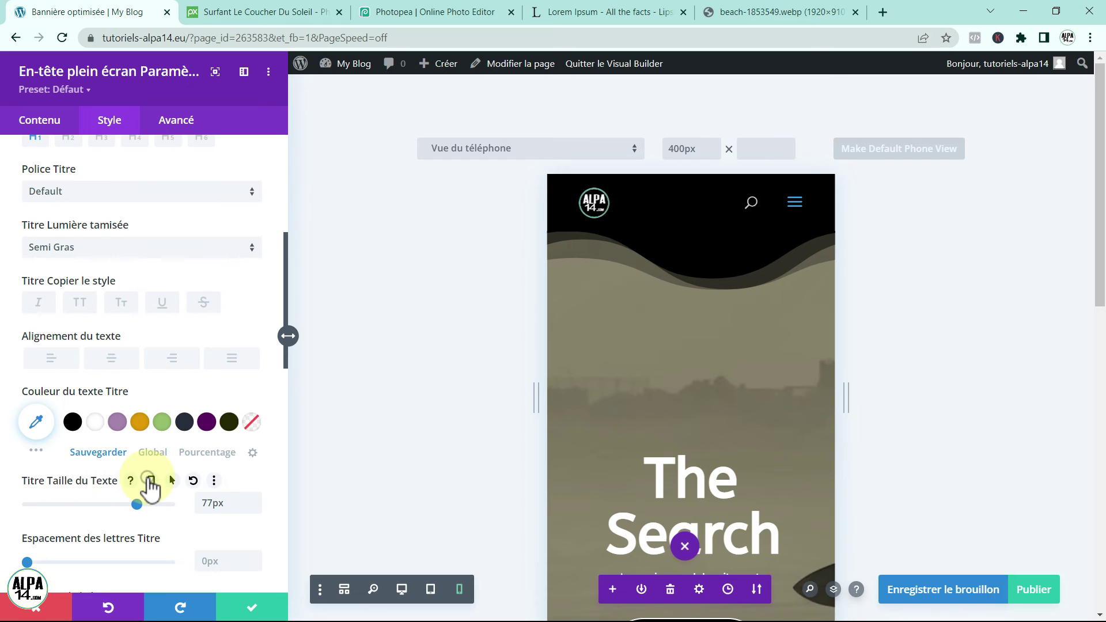
pyautogui.click(149, 480)
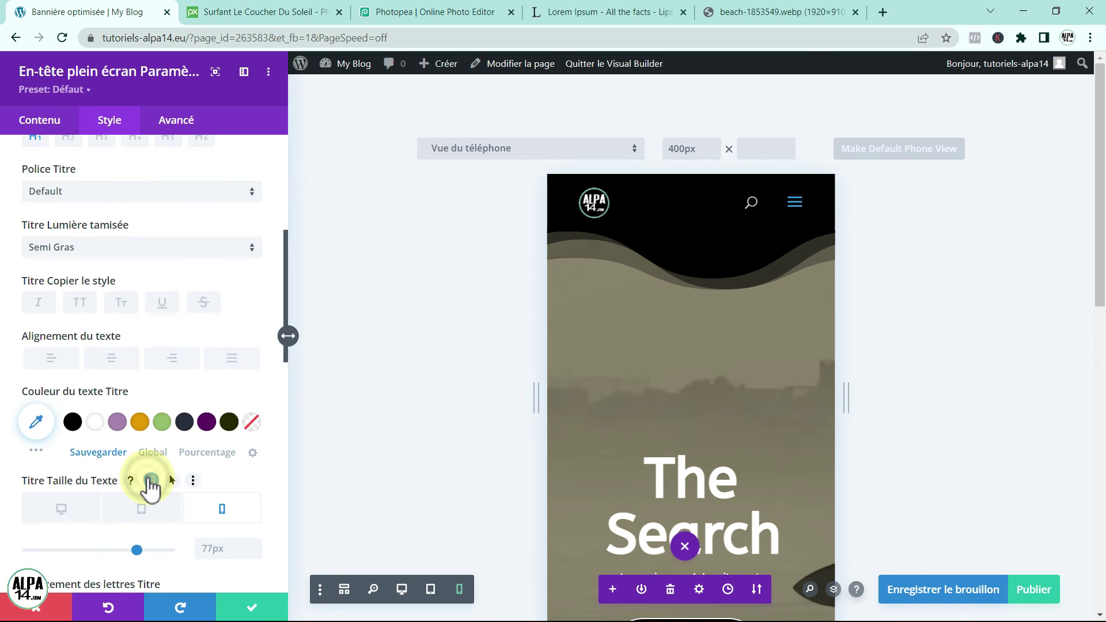
pyautogui.click(227, 508)
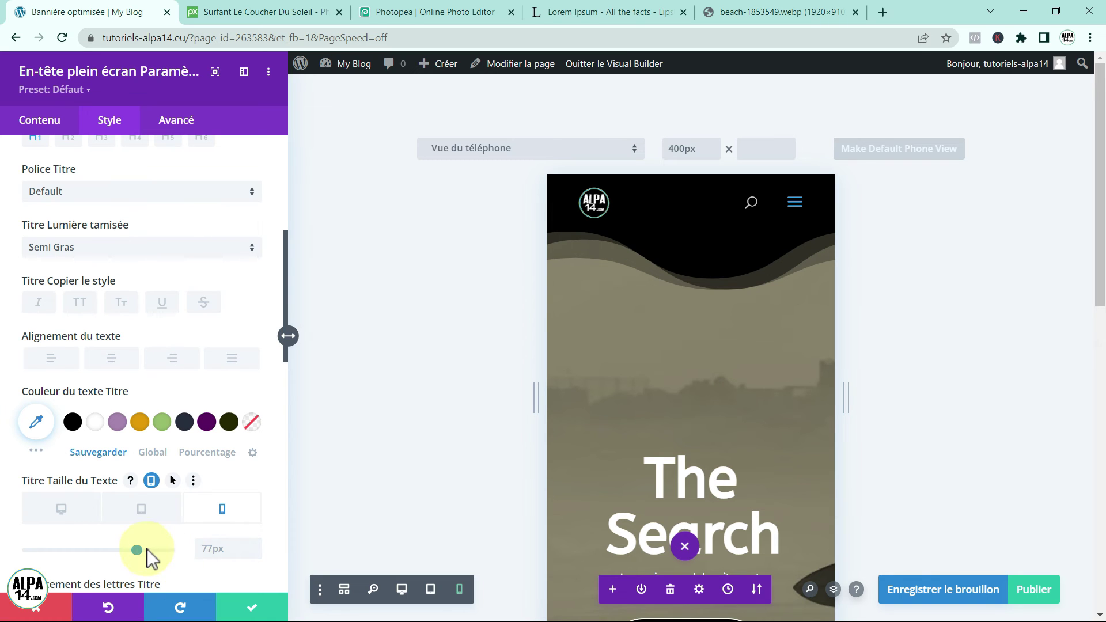
pyautogui.moveTo(136, 550); pyautogui.dragTo(91, 547)
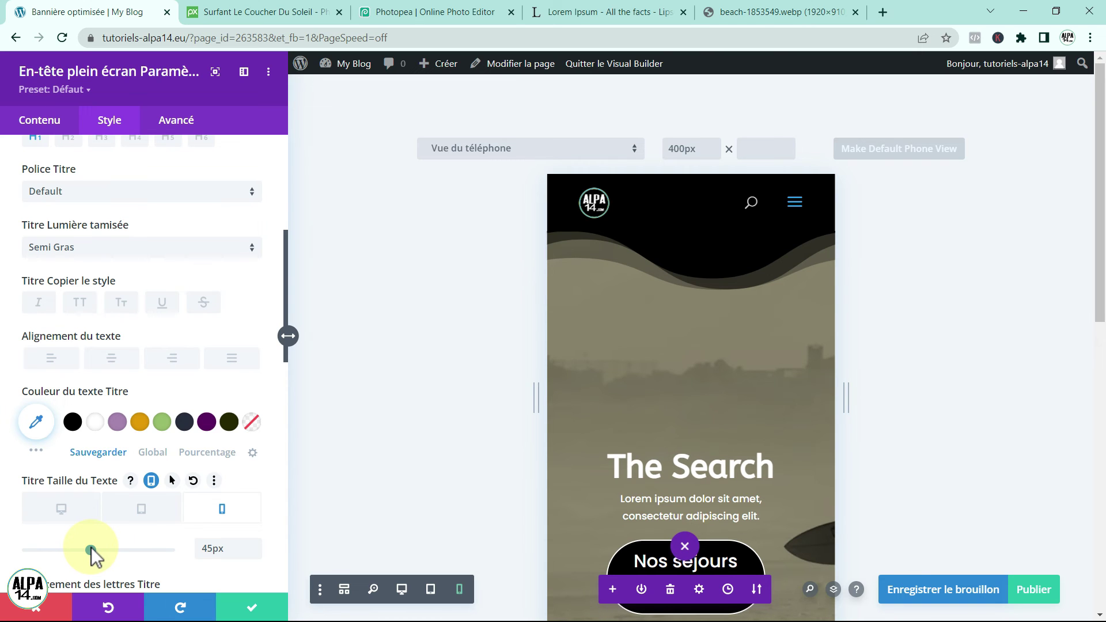
# Set the text size of the "Nos séjours Surf" button to 21px for phones only
pyautogui.scroll(-4, 565, 459)
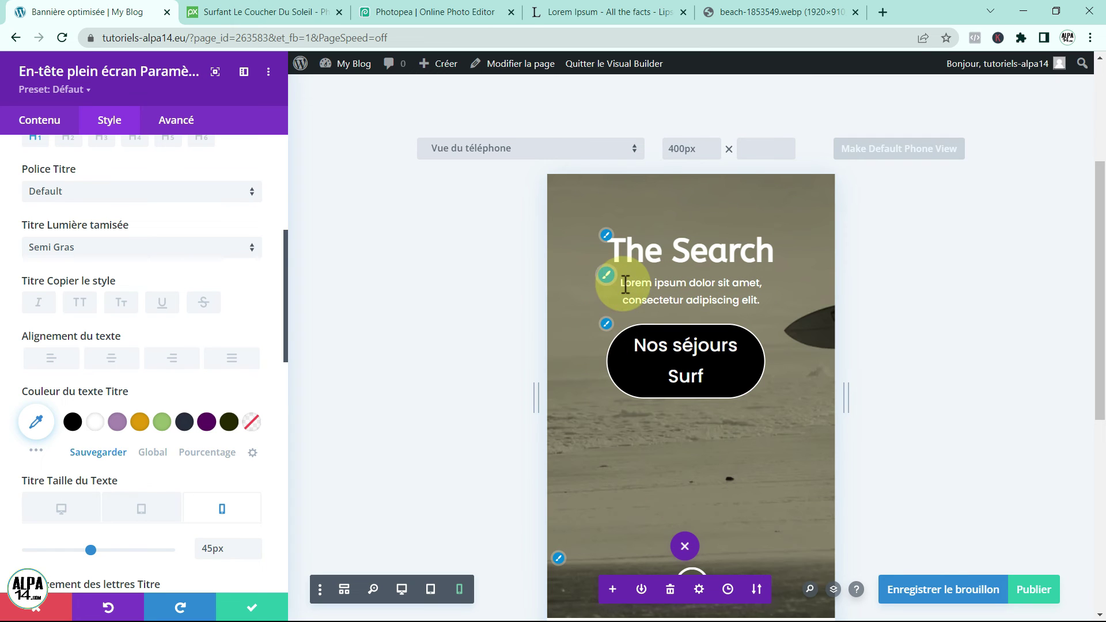
pyautogui.click(606, 323)
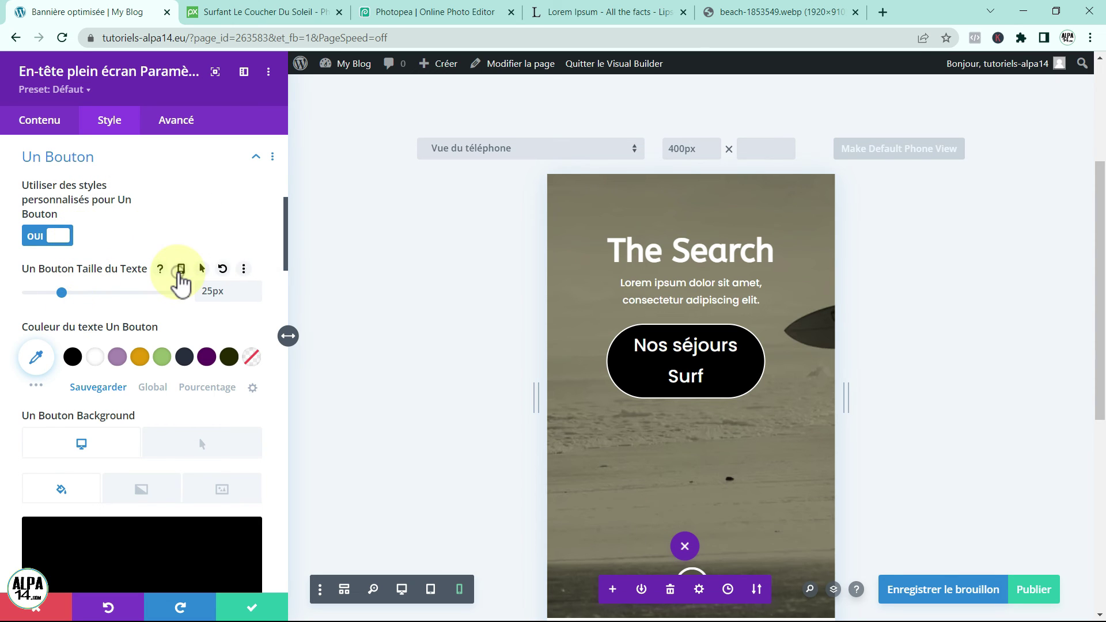
pyautogui.click(180, 276)
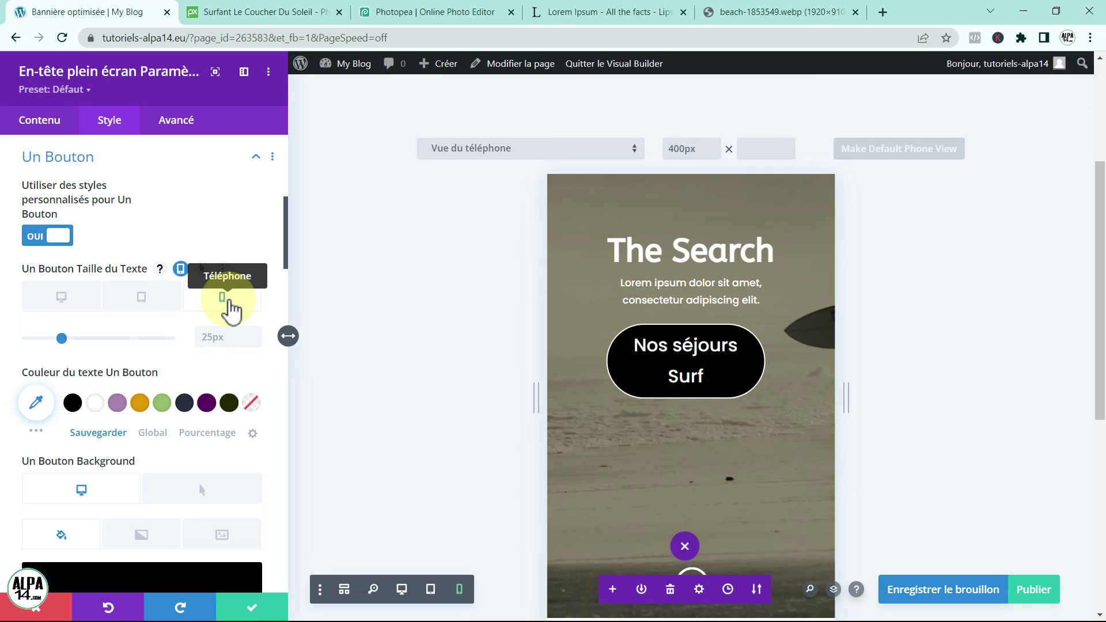
pyautogui.click(230, 305)
pyautogui.moveTo(58, 337); pyautogui.dragTo(56, 340)
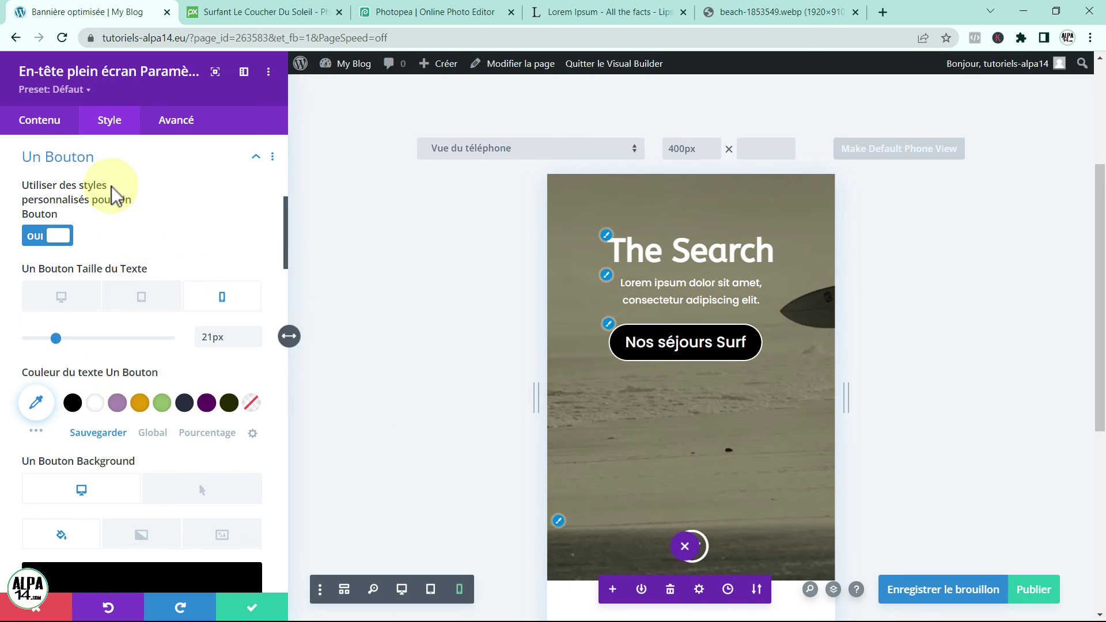
# Set the horizontal offset of the header's phone background image to 67%
pyautogui.click(32, 128)
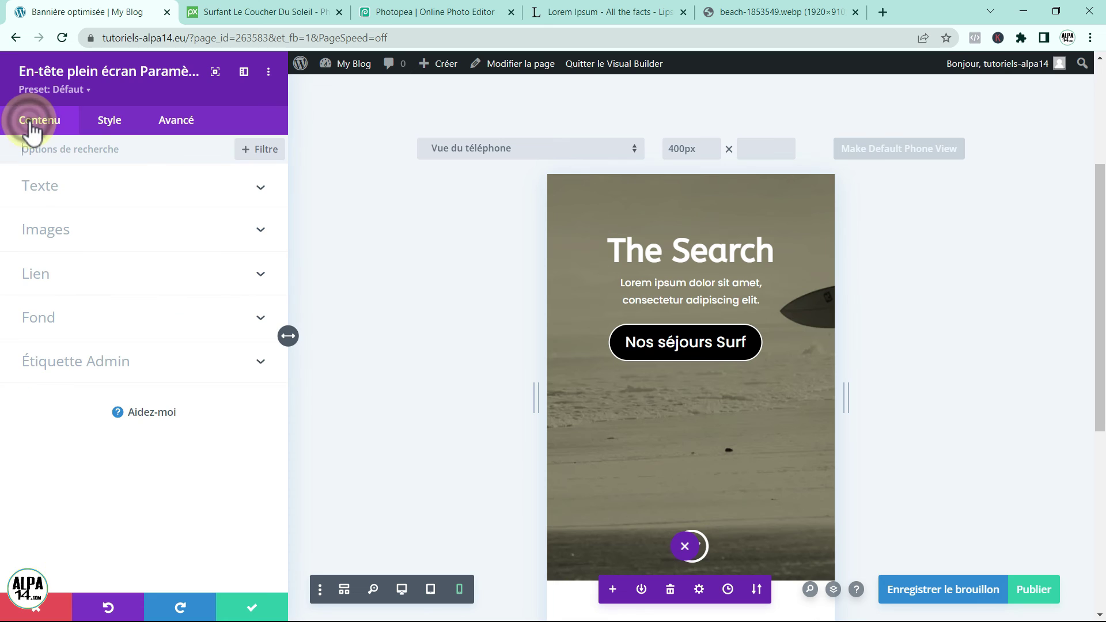
pyautogui.click(71, 324)
pyautogui.click(148, 370)
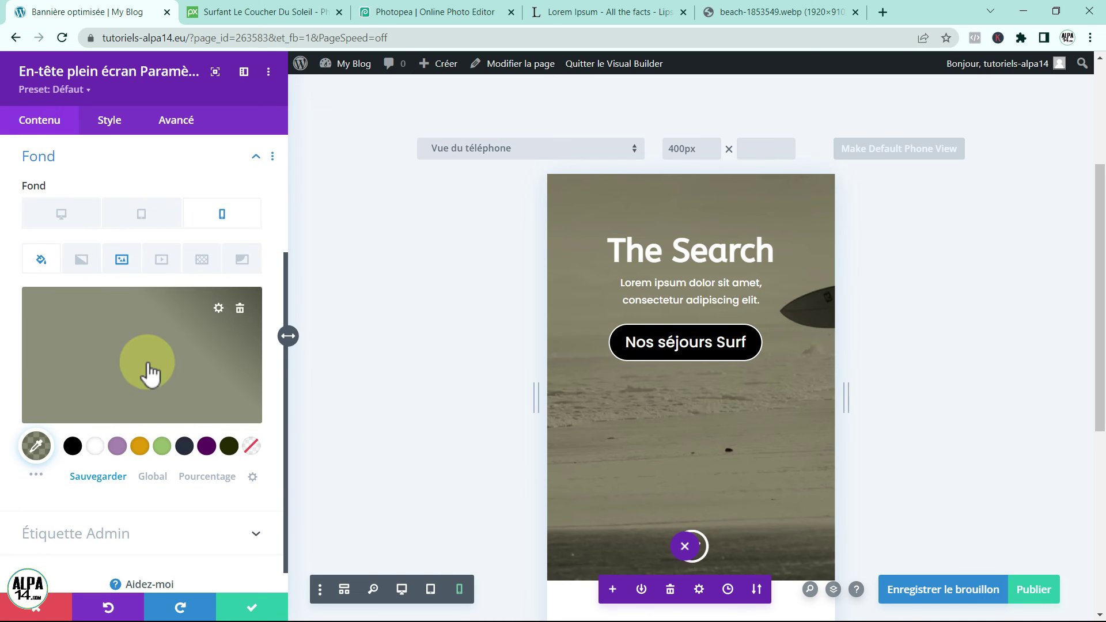
pyautogui.click(216, 218)
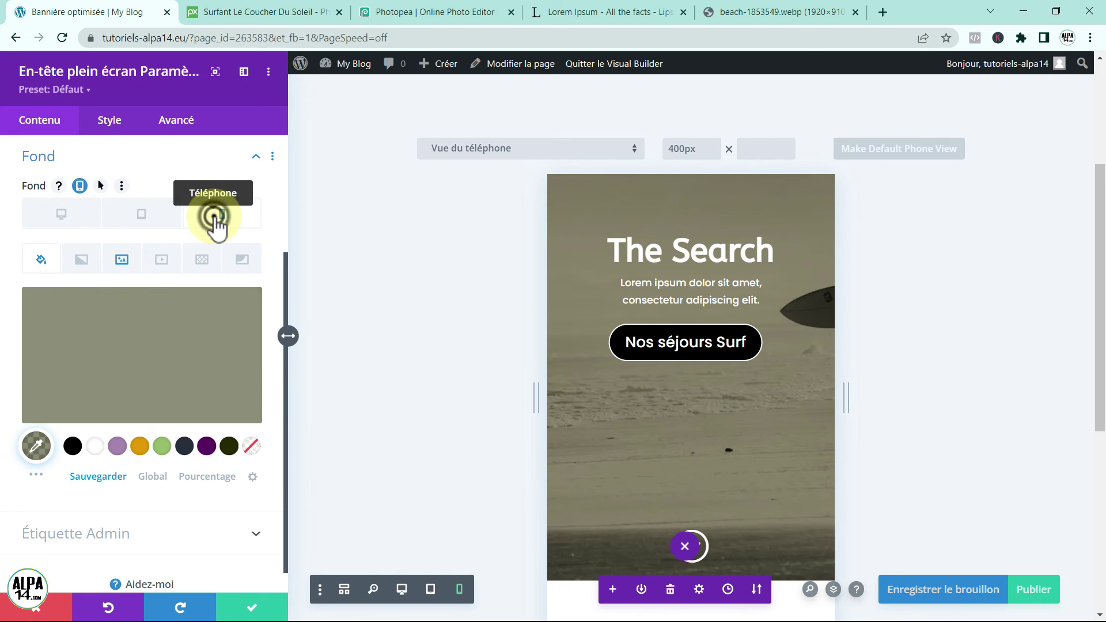
pyautogui.click(122, 262)
pyautogui.scroll(-1, 165, 383)
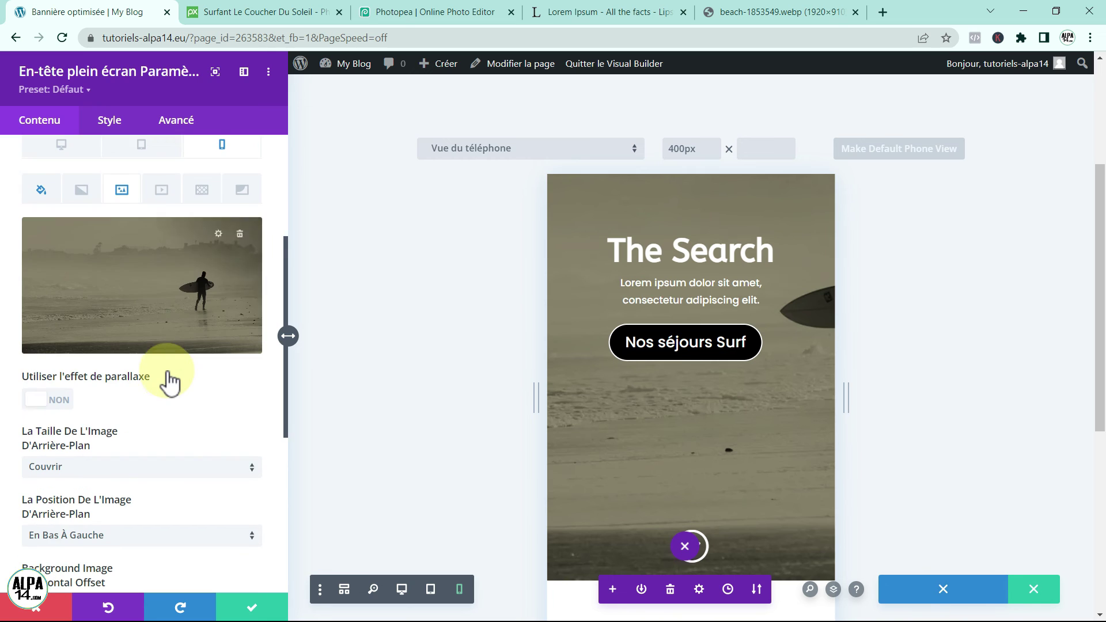
pyautogui.scroll(-1, 168, 445)
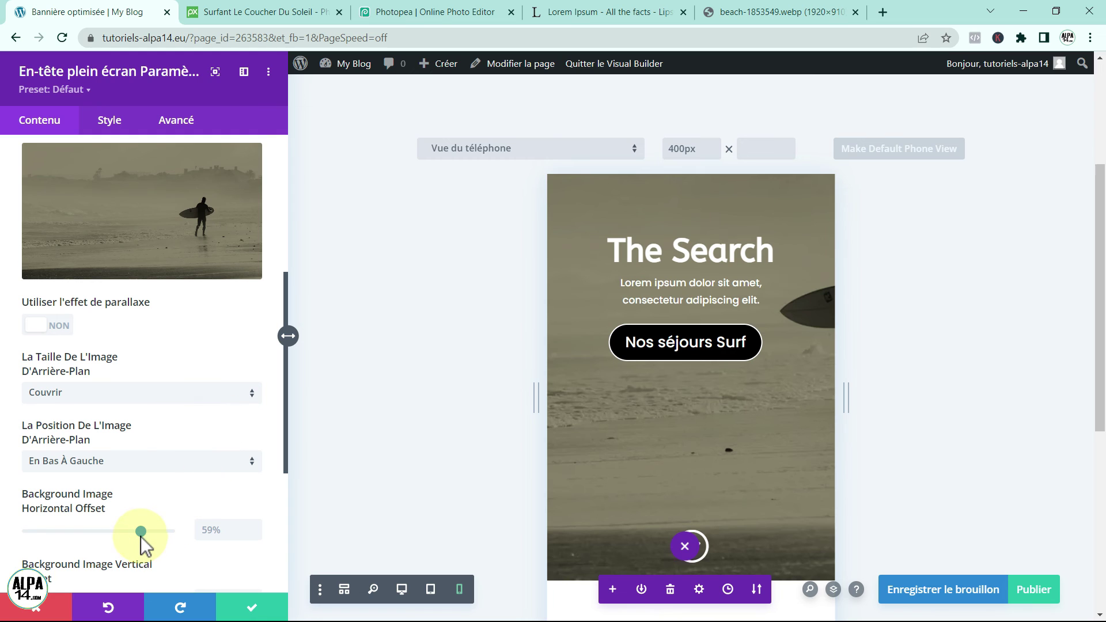
pyautogui.moveTo(141, 534); pyautogui.dragTo(147, 538)
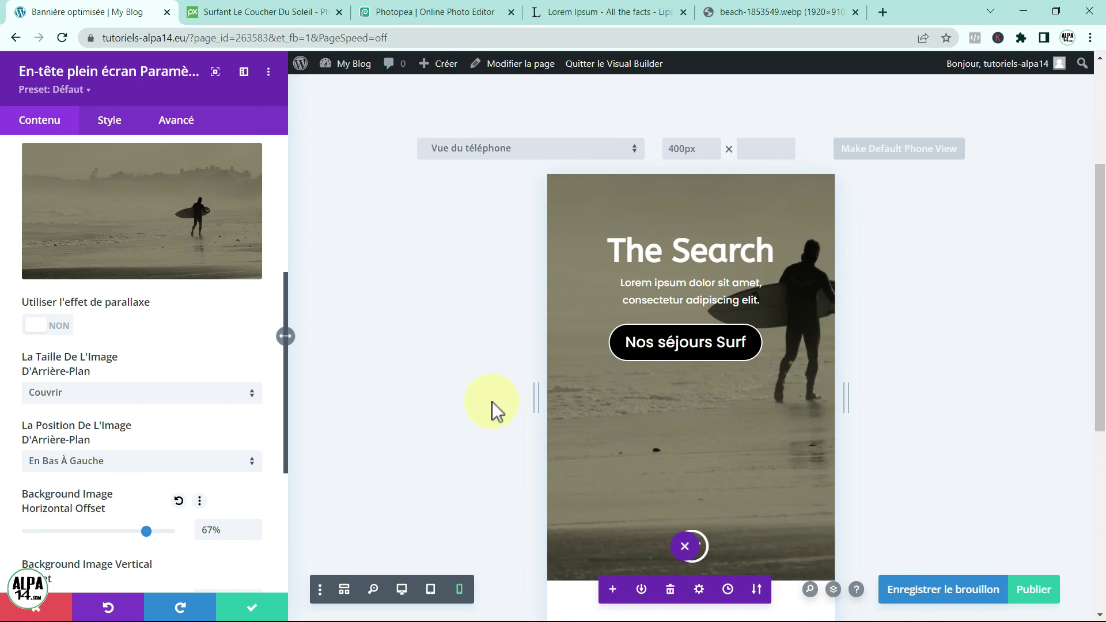
# Check the banner in tablet and desktop views and save the header module's settings
pyautogui.click(431, 593)
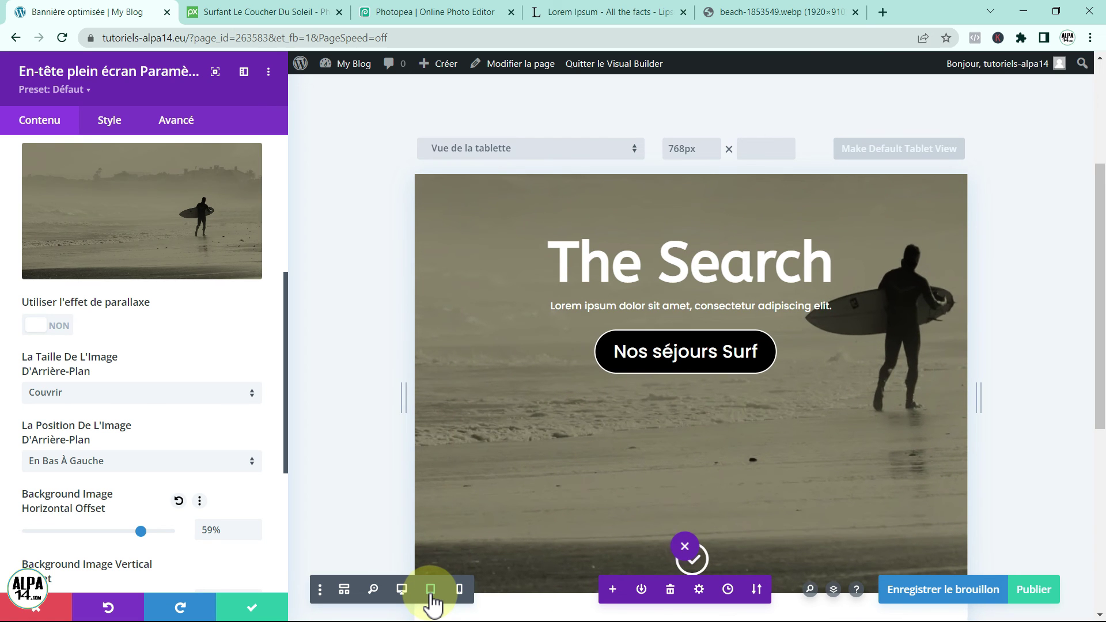
pyautogui.click(403, 588)
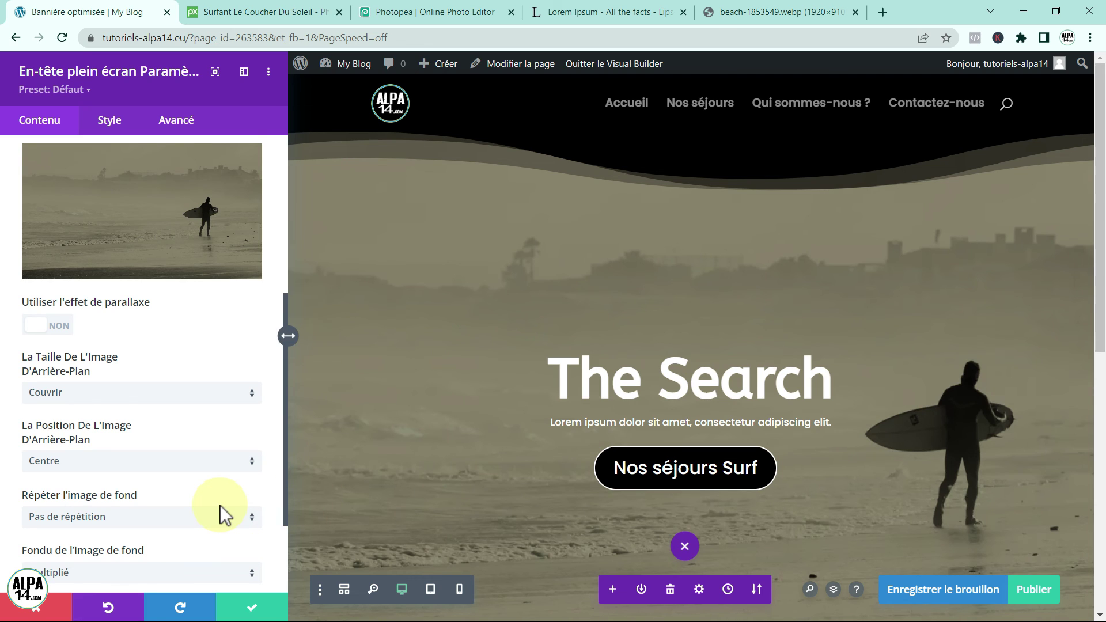
pyautogui.click(247, 609)
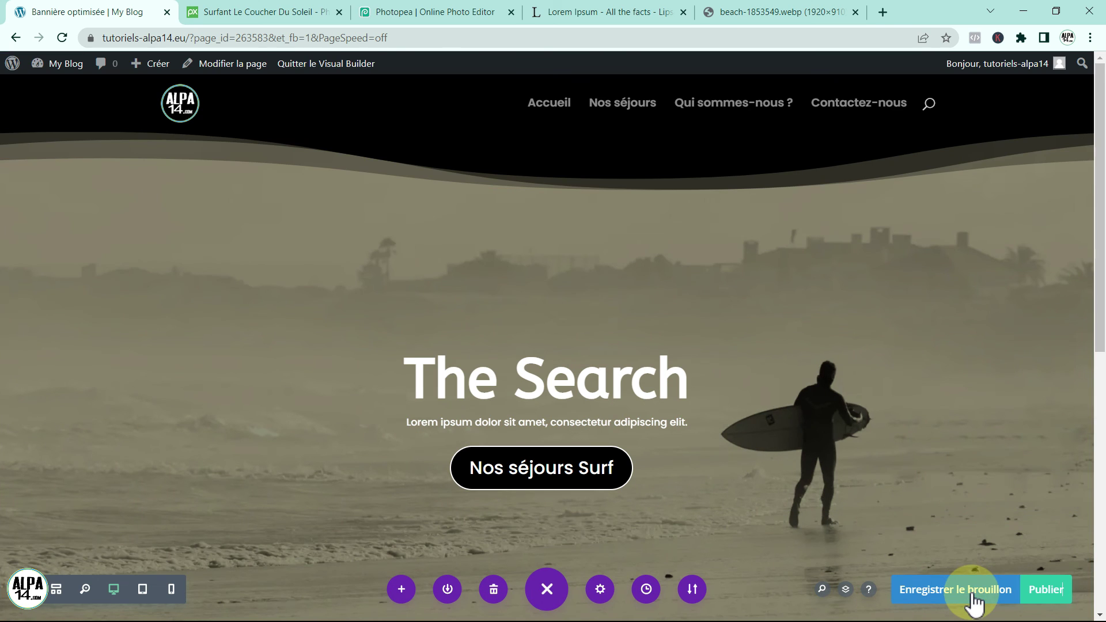
# Save the banner page as a draft, collapse the page settings bar and exit the Visual Builder
pyautogui.click(973, 601)
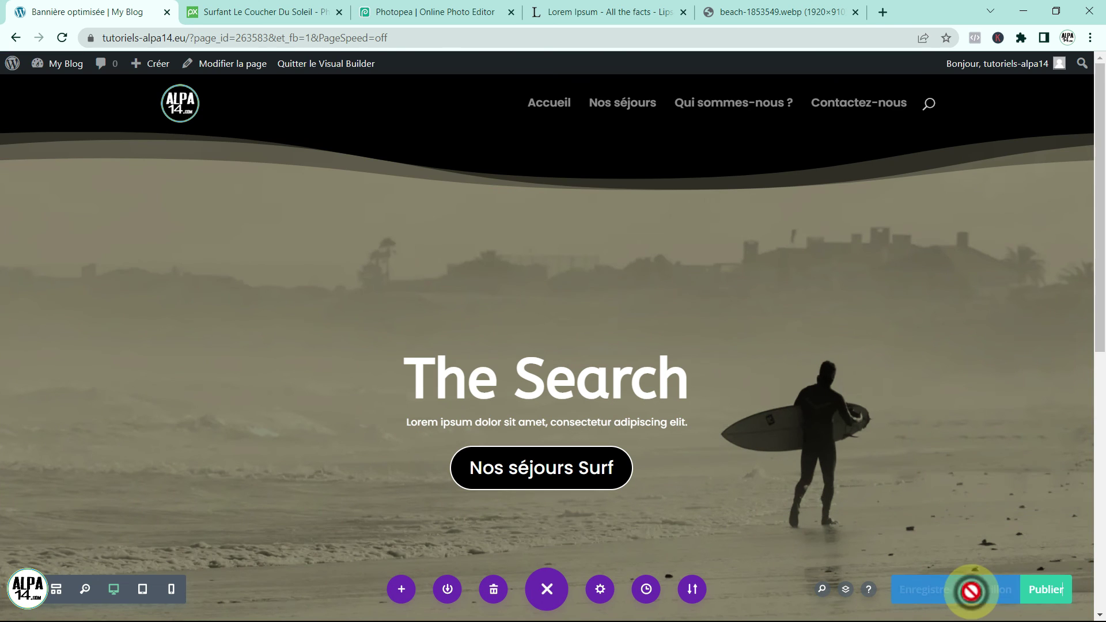
pyautogui.click(547, 589)
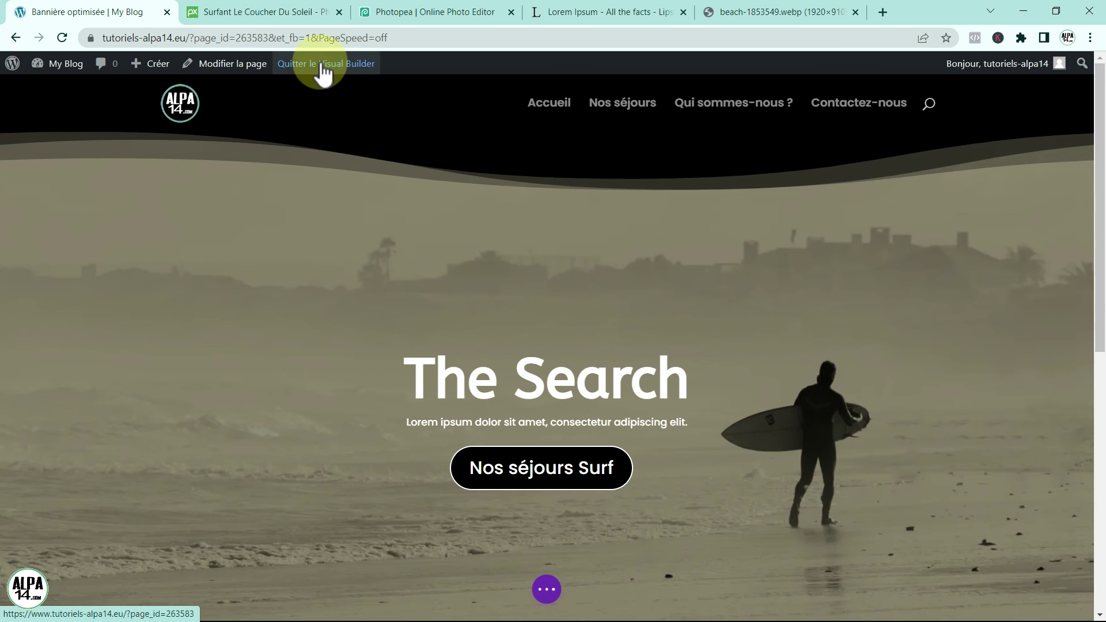
pyautogui.click(323, 64)
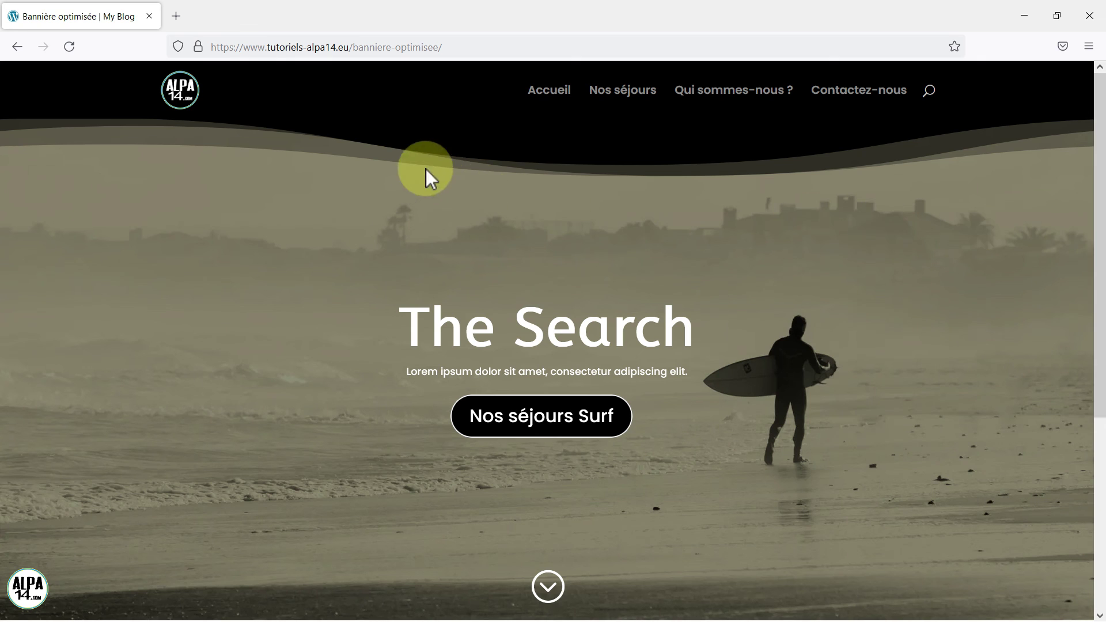
# Check the live banner page in Firefox, test the header's scroll-down arrow and return to the top of the page
pyautogui.moveTo(1096, 259); pyautogui.dragTo(1051, 213)
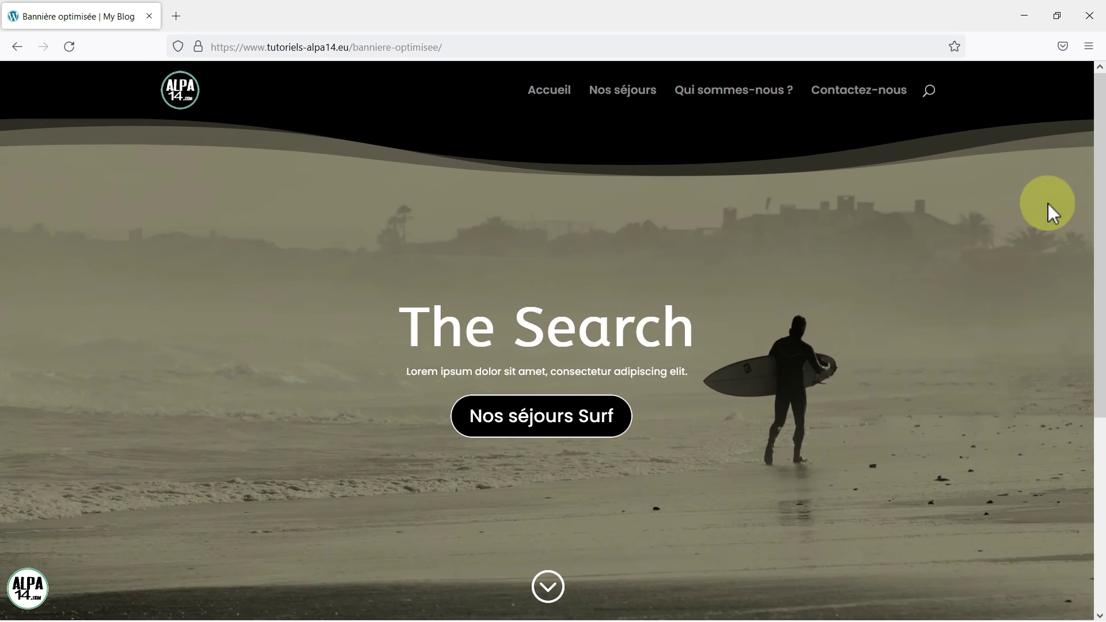
pyautogui.click(548, 586)
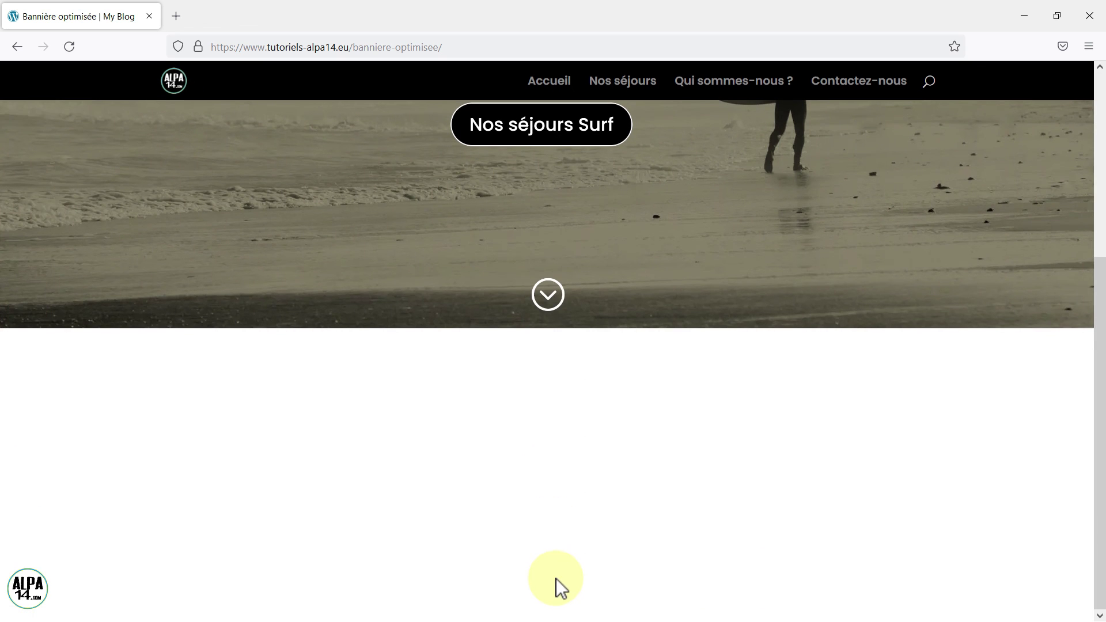
pyautogui.scroll(5, 555, 578)
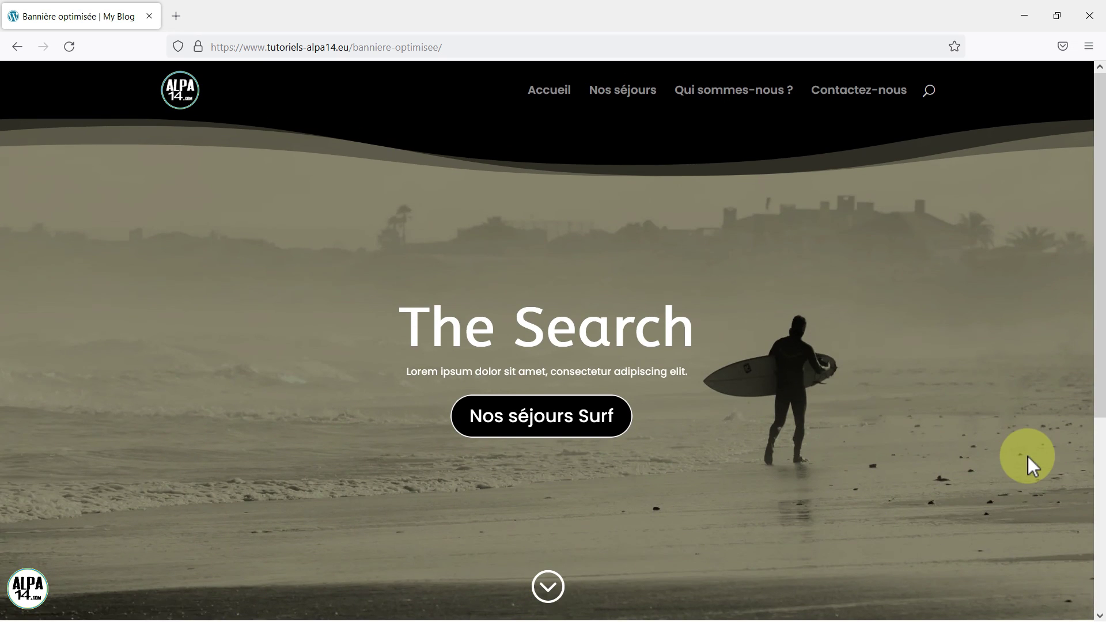